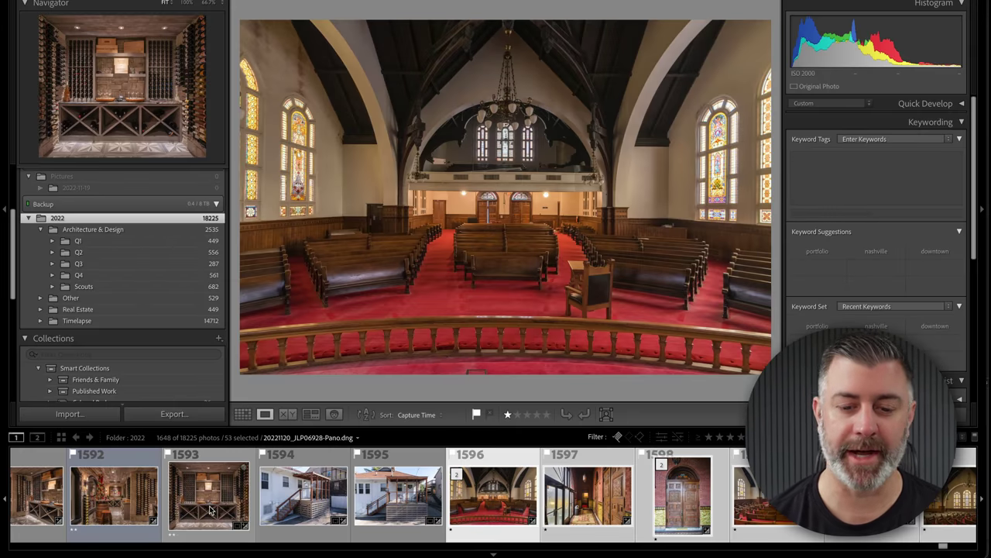
- Browse the filmstrip photos 1568 to 1572, including the salon and spiral-staircase shots
{"action": "scroll", "coordinate": [398, 492], "scroll_direction": "up", "scroll_amount": 10}
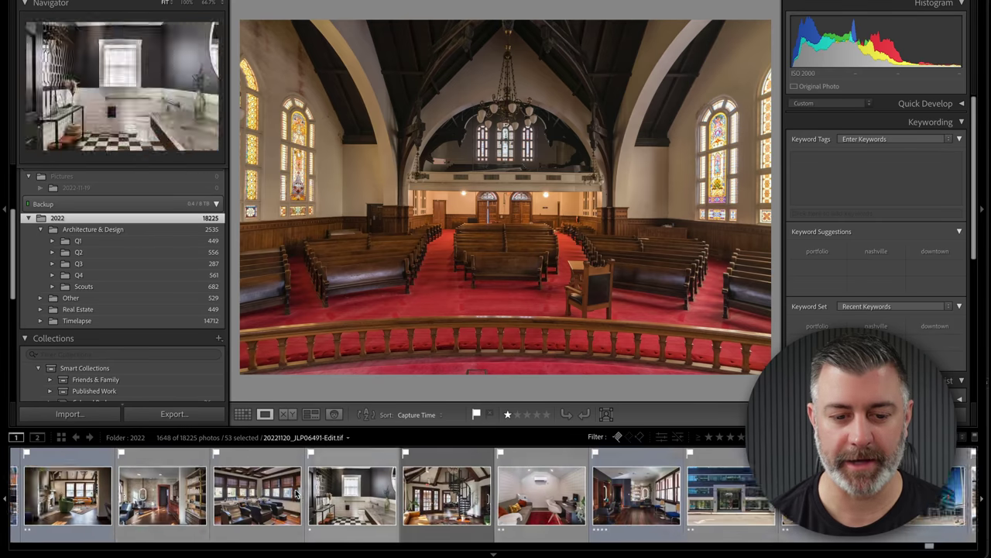
{"action": "left_click", "coordinate": [186, 495]}
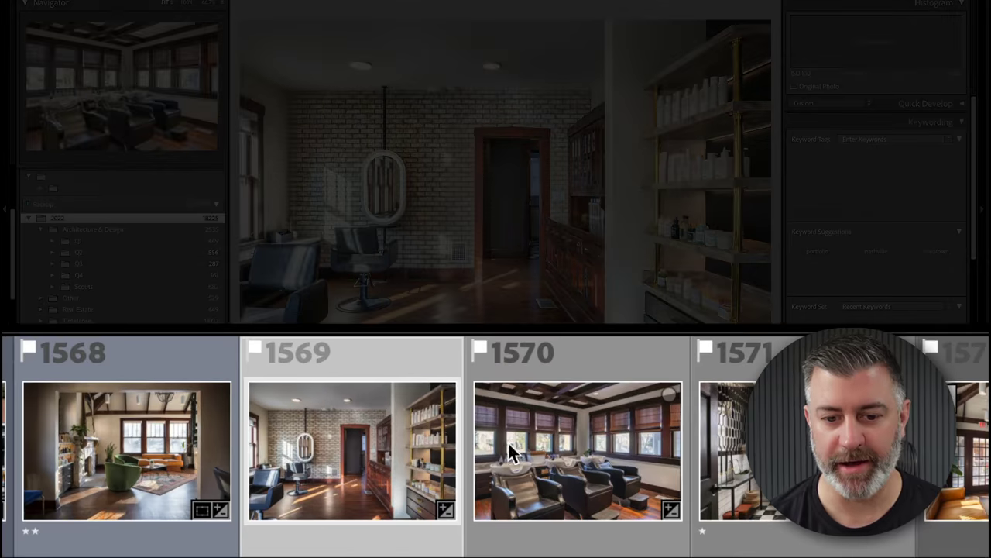
{"action": "left_click", "coordinate": [393, 497]}
{"action": "key", "text": "Right"}
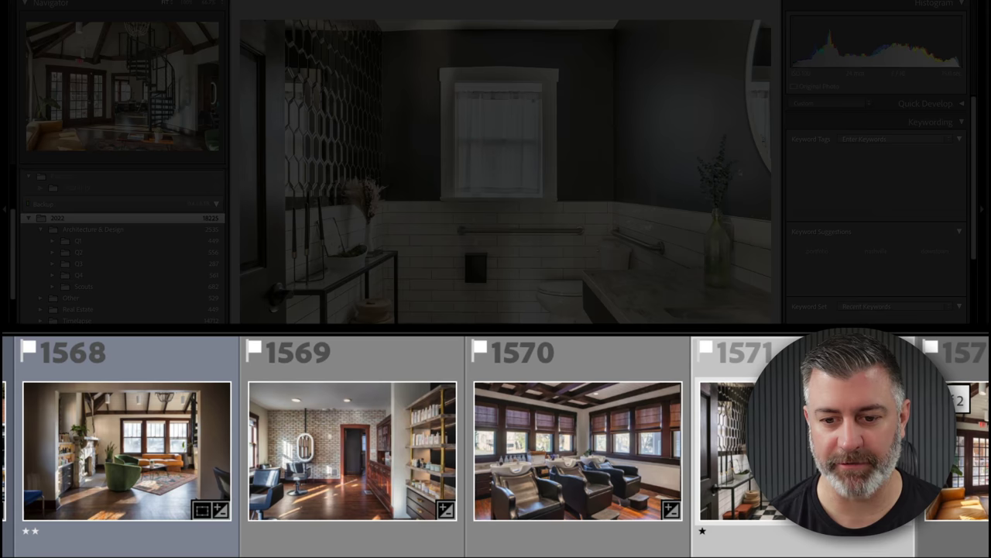
{"action": "key", "text": "Right"}
{"action": "key", "text": "Left"}
{"action": "key", "text": "Left"}
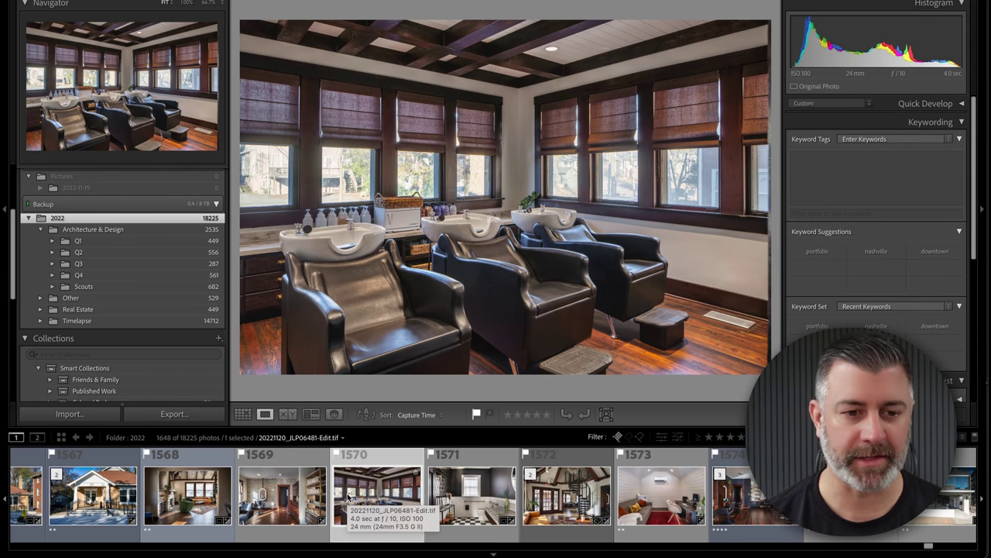
- Open the Q4 Architecture & Design folder's photos in the filmstrip
{"action": "left_click", "coordinate": [93, 275]}
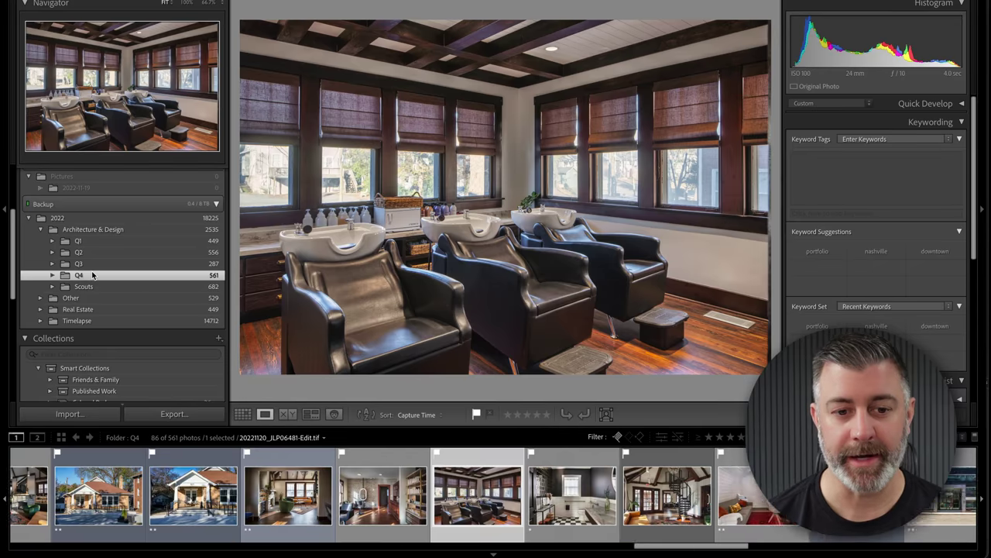
{"action": "scroll", "coordinate": [219, 490], "scroll_direction": "left", "scroll_amount": 10}
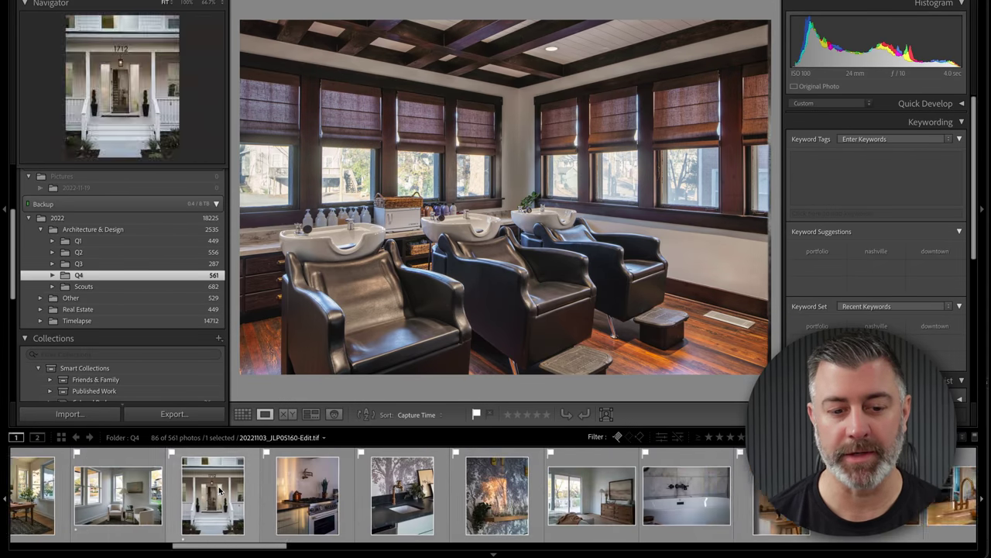
{"action": "scroll", "coordinate": [220, 489], "scroll_direction": "right", "scroll_amount": 5}
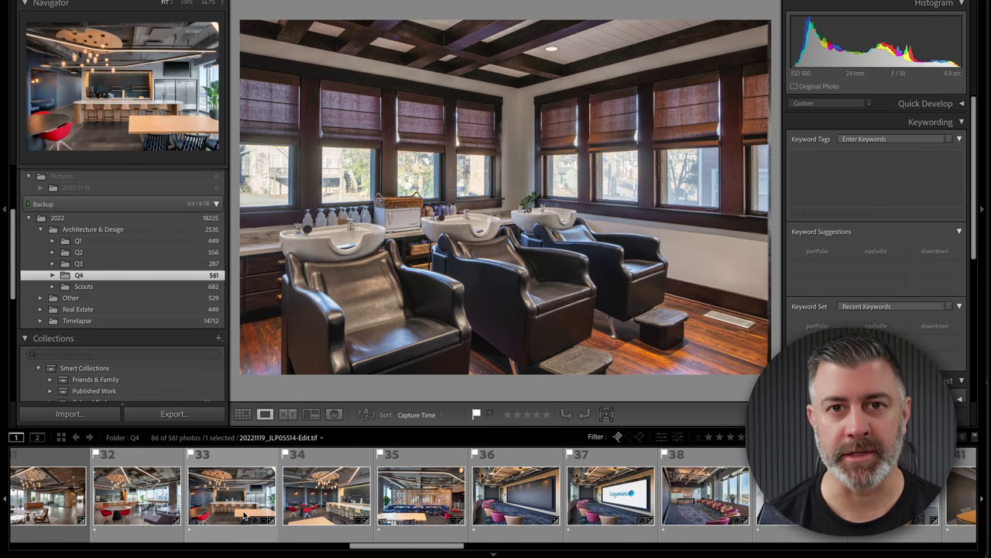
- Compare conference room photos 36 and 37, then display the first photo, the kitchen interior
{"action": "left_click", "coordinate": [523, 504]}
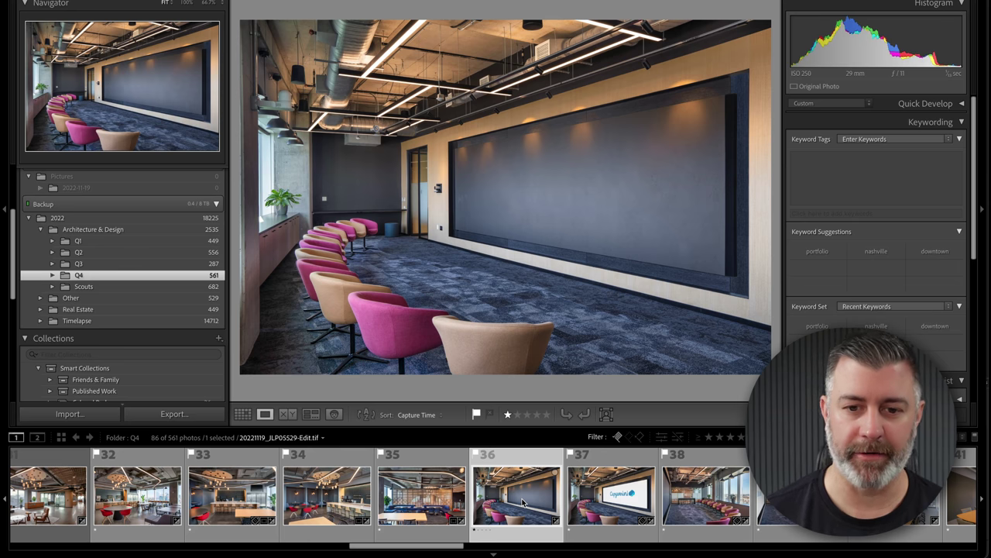
{"action": "key", "text": "Right"}
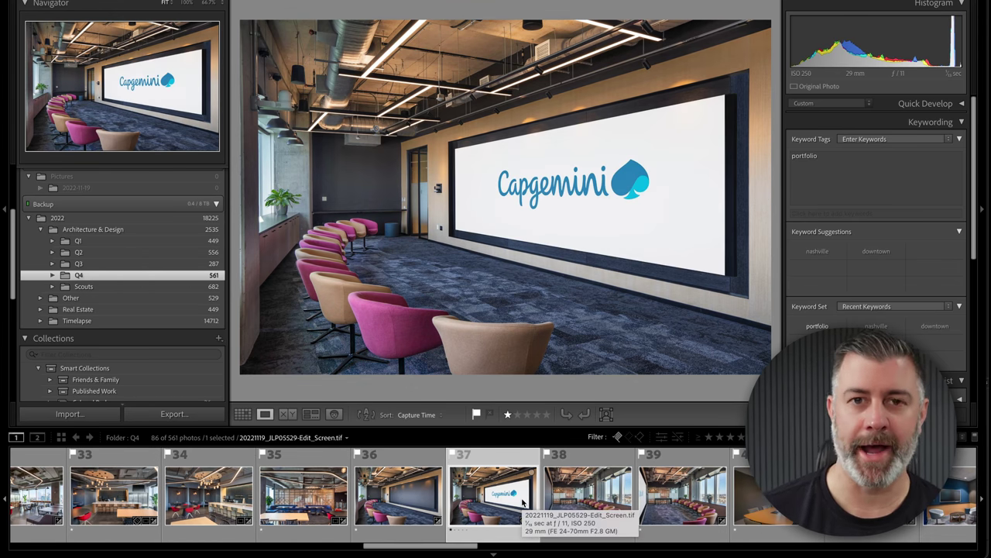
{"action": "key", "text": "Left"}
{"action": "key", "text": "Right"}
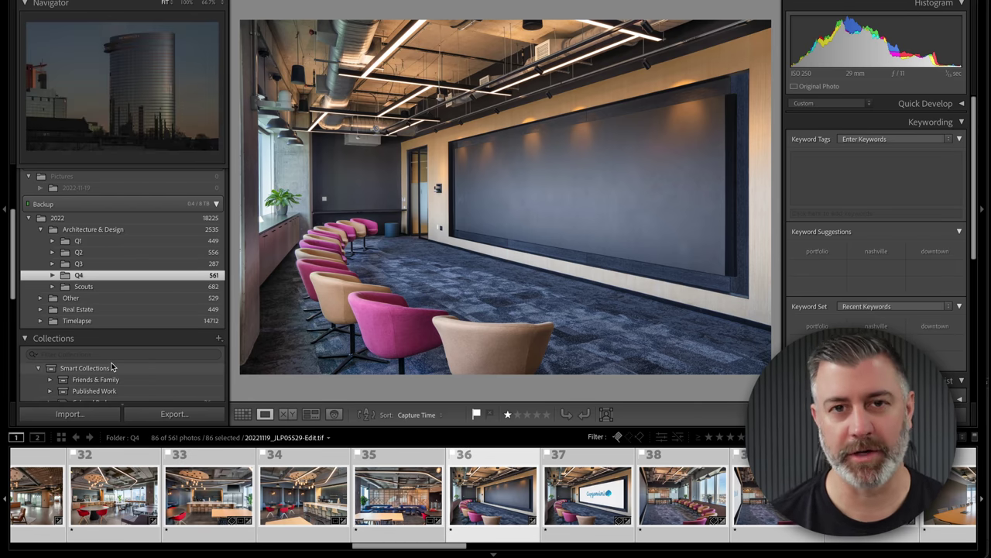
{"action": "scroll", "coordinate": [50, 495], "scroll_direction": "up", "scroll_amount": 10}
{"action": "left_click", "coordinate": [51, 499]}
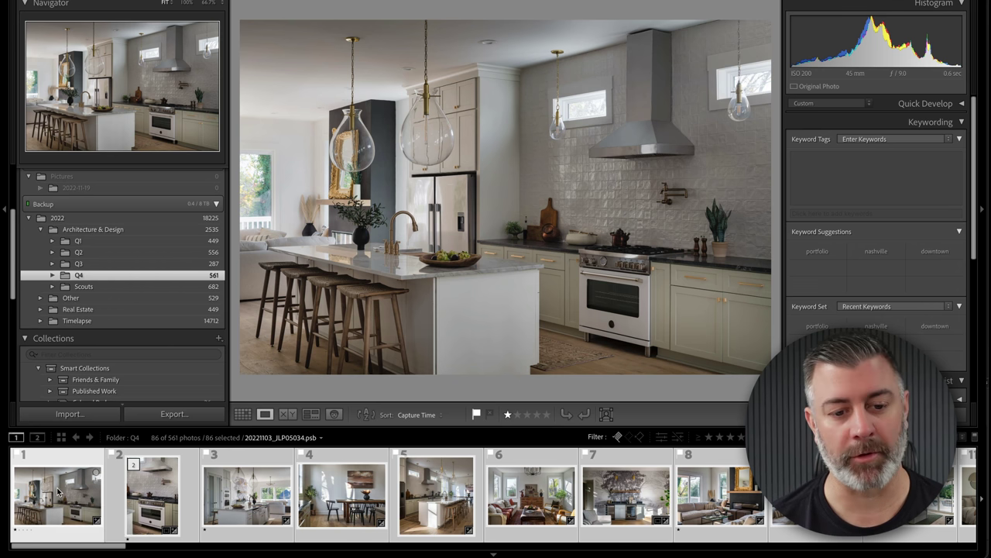
- Open the export settings for the 86 photos and apply the Copyright Registration preset
{"action": "left_click", "coordinate": [184, 415]}
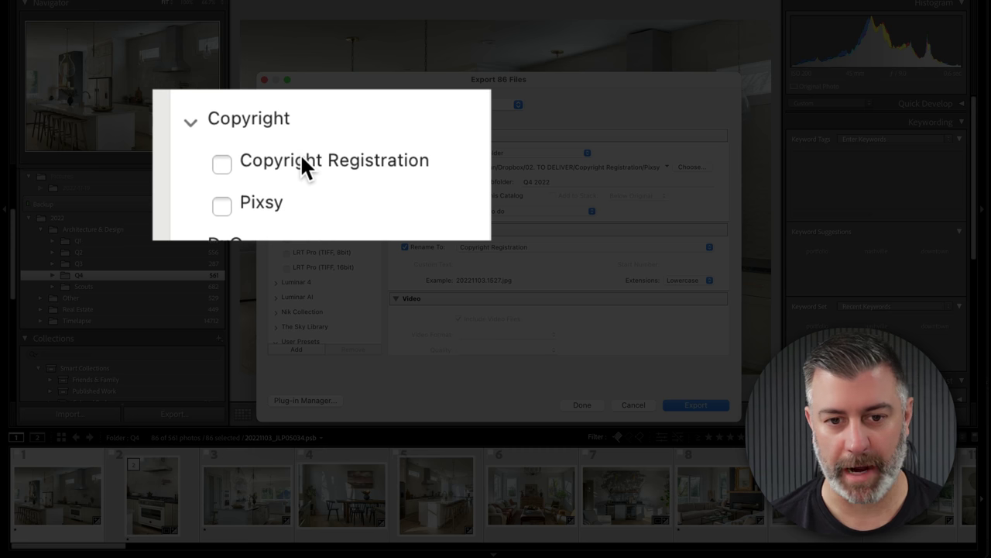
{"action": "left_click", "coordinate": [302, 159]}
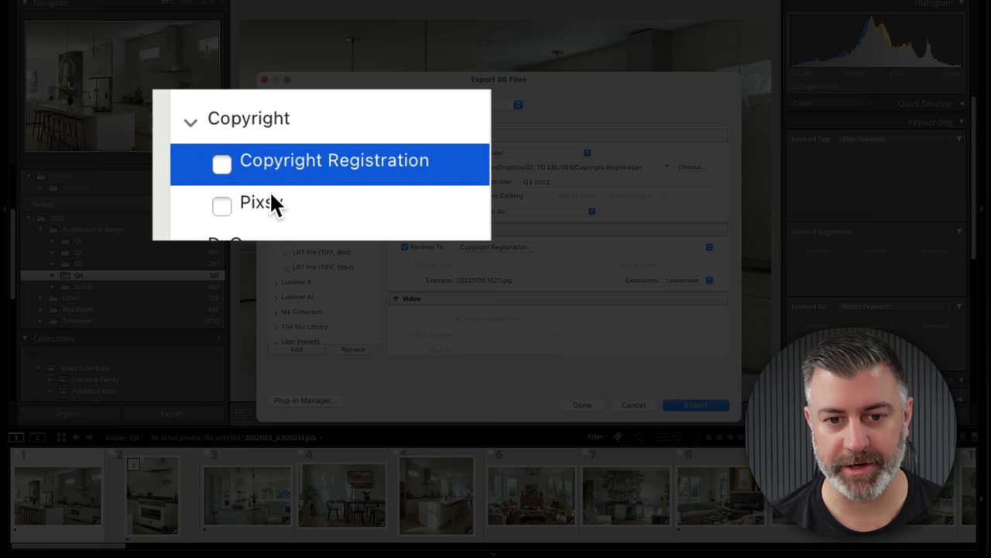
{"action": "left_click", "coordinate": [287, 203]}
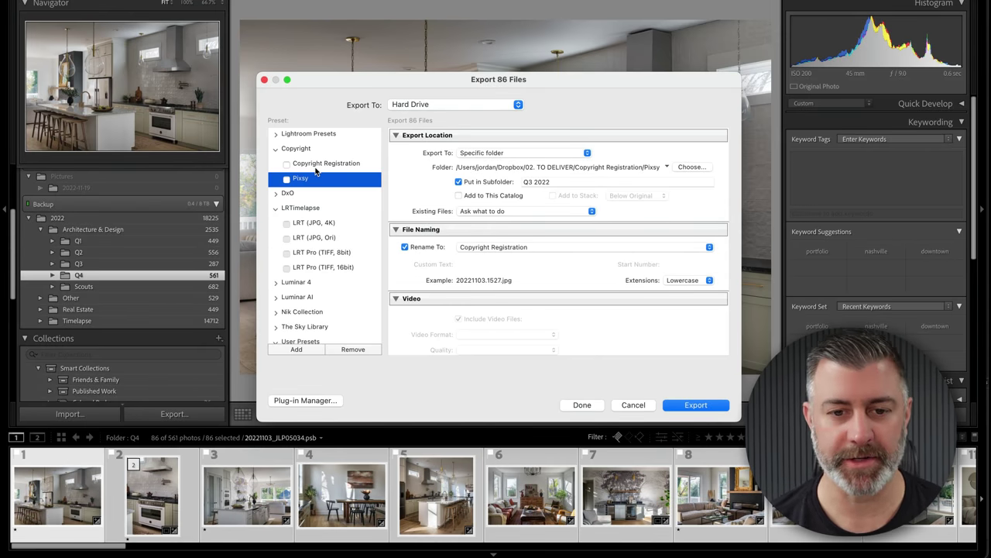
{"action": "left_click", "coordinate": [316, 165]}
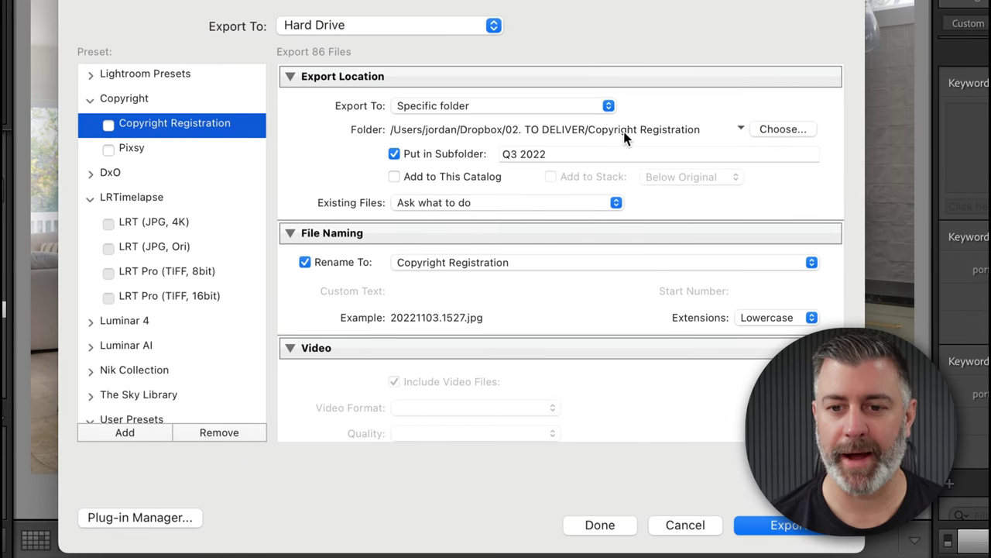
{"action": "scroll", "coordinate": [595, 168], "scroll_direction": "down", "scroll_amount": 1}
{"action": "scroll", "coordinate": [622, 135], "scroll_direction": "up", "scroll_amount": 1}
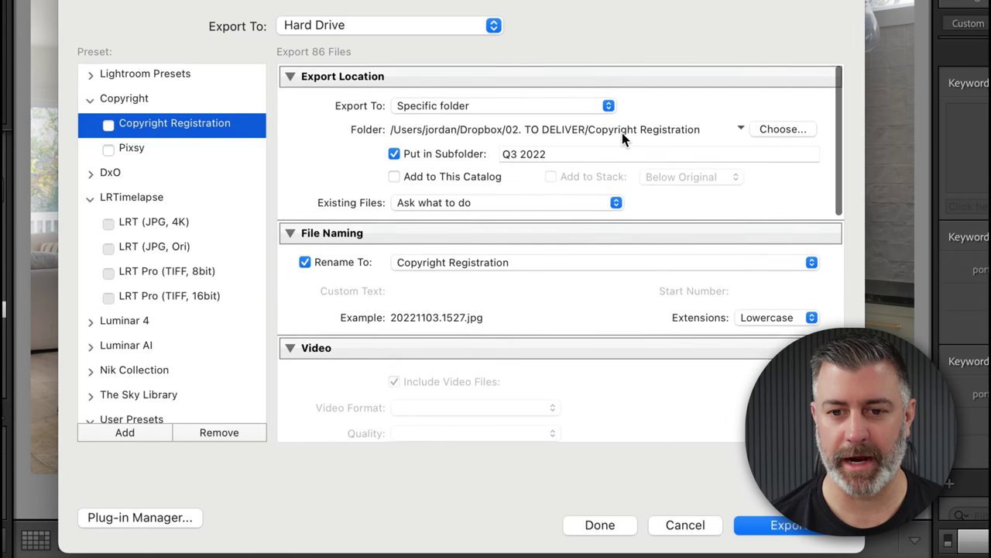
- Change the export subfolder from Q3 2022 to Q4 2022 and edit the filename template
{"action": "left_click", "coordinate": [519, 151]}
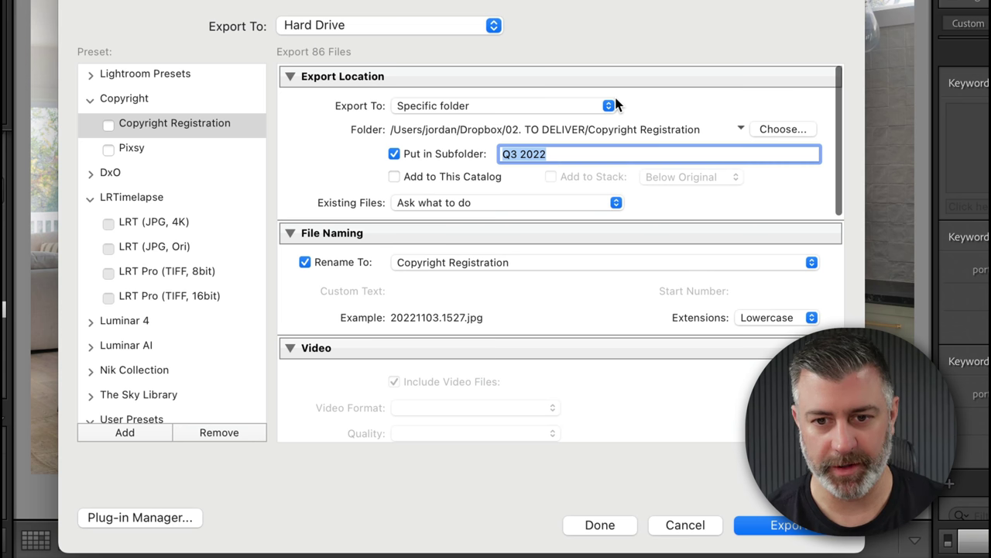
{"action": "key", "text": "Left"}
{"action": "key", "text": "Right"}
{"action": "key", "text": "Right"}
{"action": "key", "text": "BackSpace"}
{"action": "type", "text": "4"}
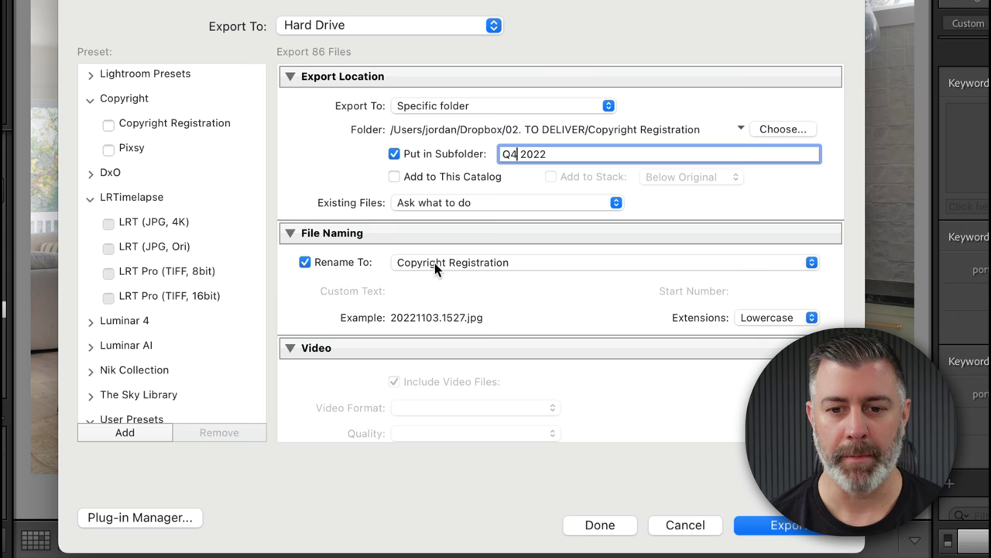
{"action": "left_click", "coordinate": [479, 263]}
{"action": "left_click", "coordinate": [462, 524]}
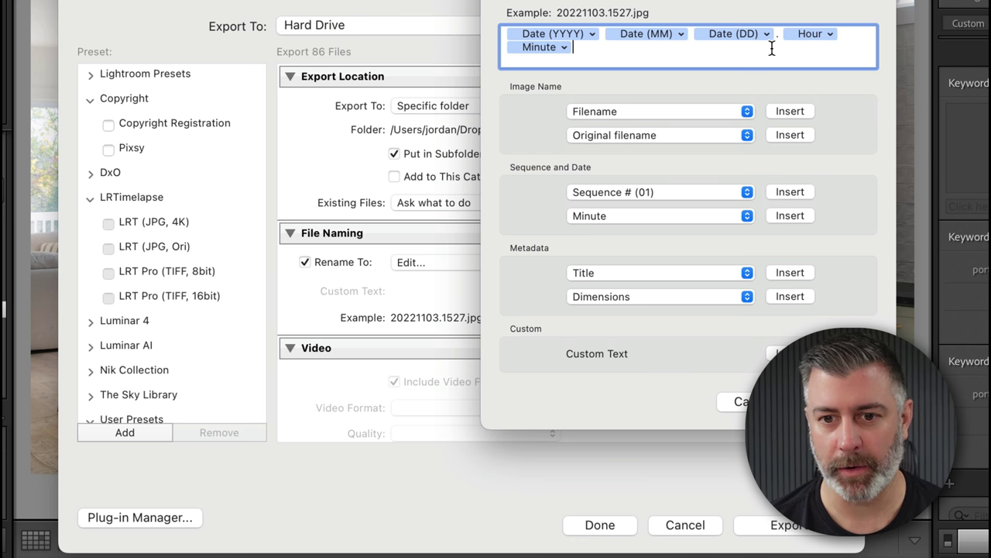
- Cancel the Filename Template Editor, keeping Copyright Registration naming like 20221103.1527.jpg
{"action": "left_click", "coordinate": [740, 402]}
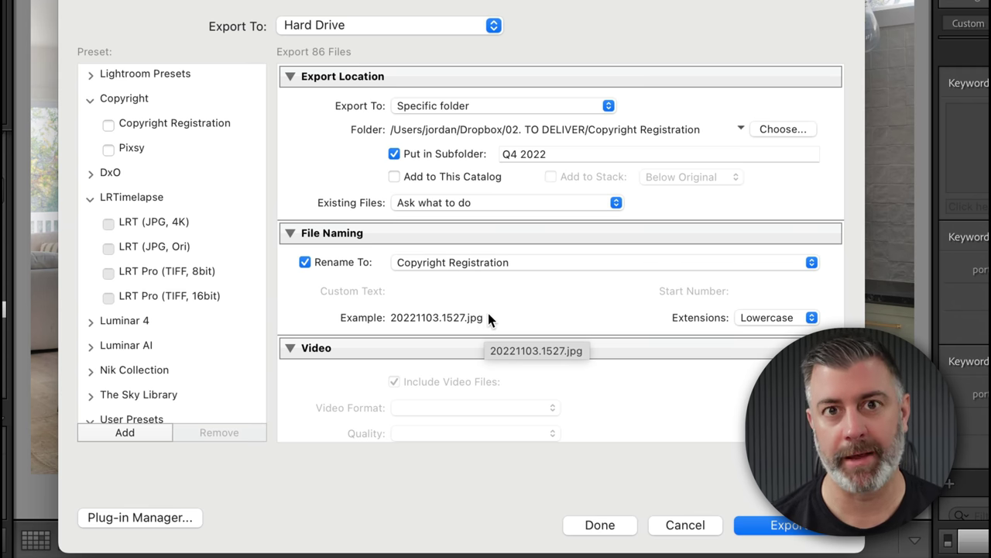
{"action": "scroll", "coordinate": [524, 293], "scroll_direction": "down", "scroll_amount": 10}
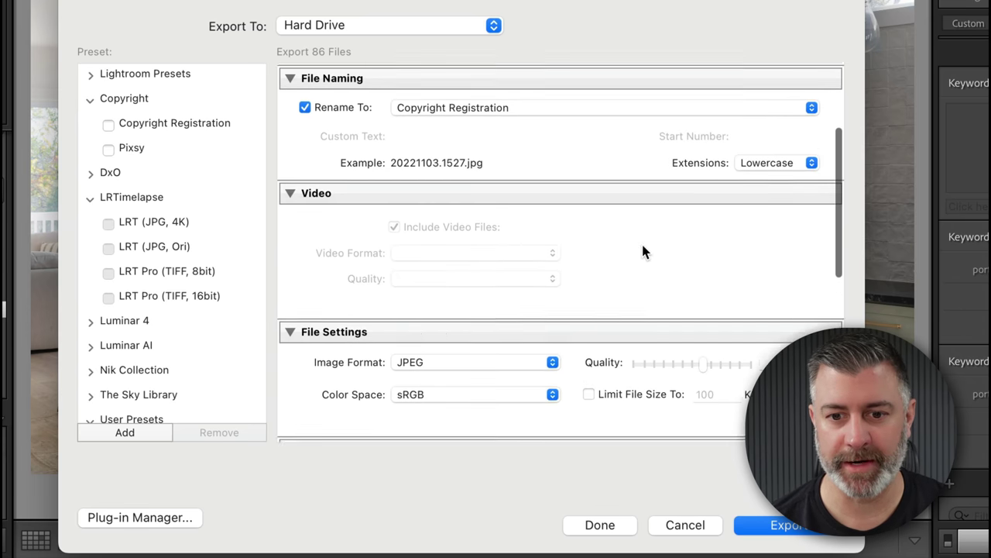
{"action": "scroll", "coordinate": [635, 234], "scroll_direction": "down", "scroll_amount": 2}
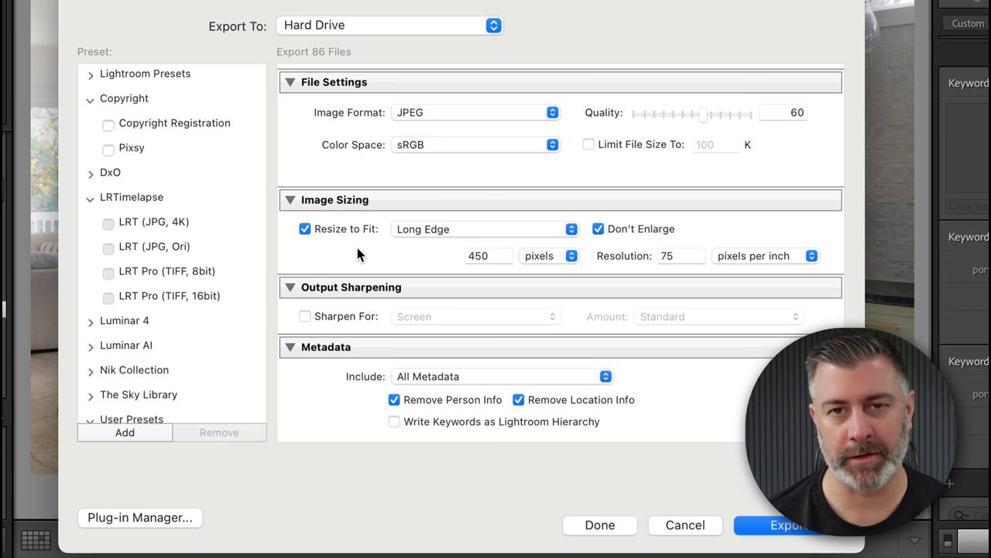
{"action": "scroll", "coordinate": [383, 235], "scroll_direction": "up", "scroll_amount": 10}
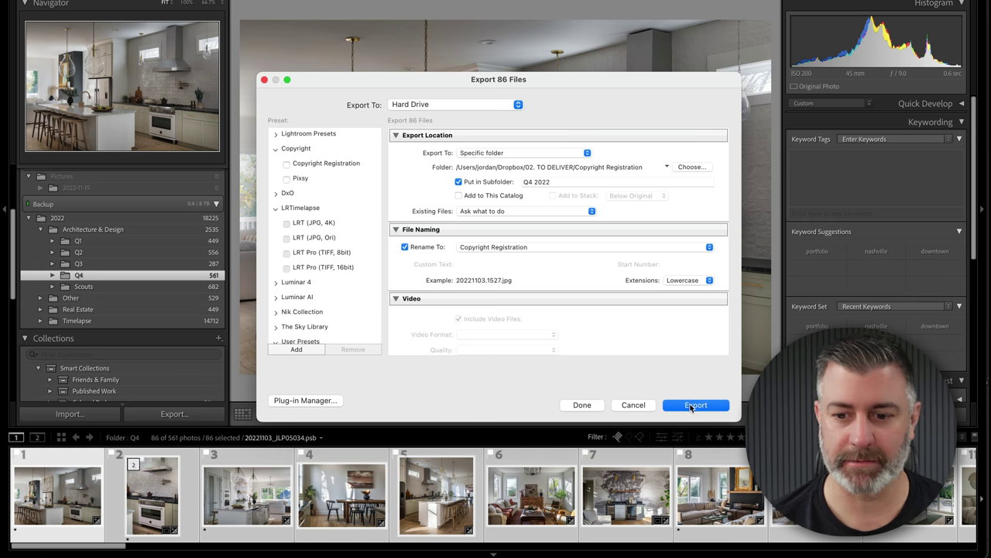
- Export the 86 photos, skipping files that already exist, and collapse the Architecture & Design folder
{"action": "left_click", "coordinate": [691, 405]}
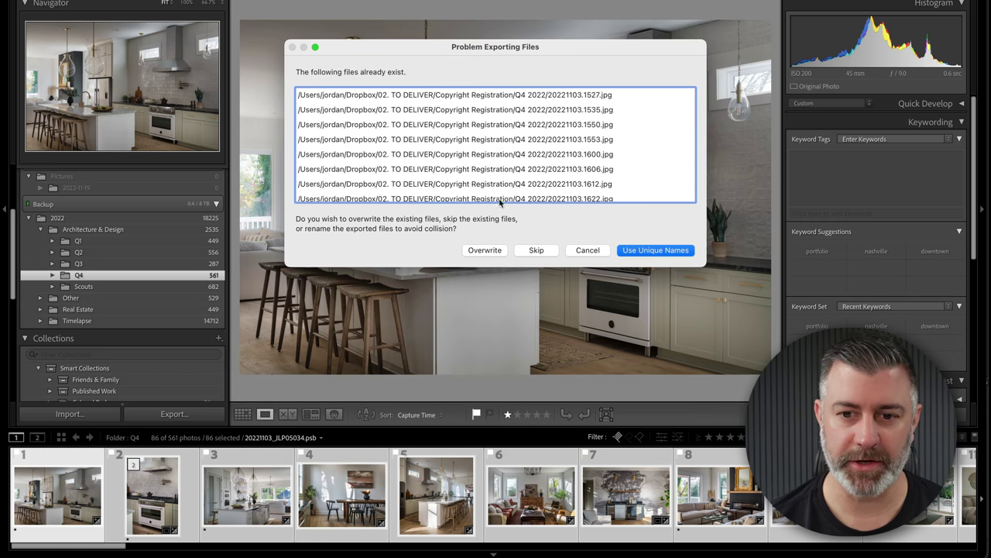
{"action": "left_click", "coordinate": [537, 251]}
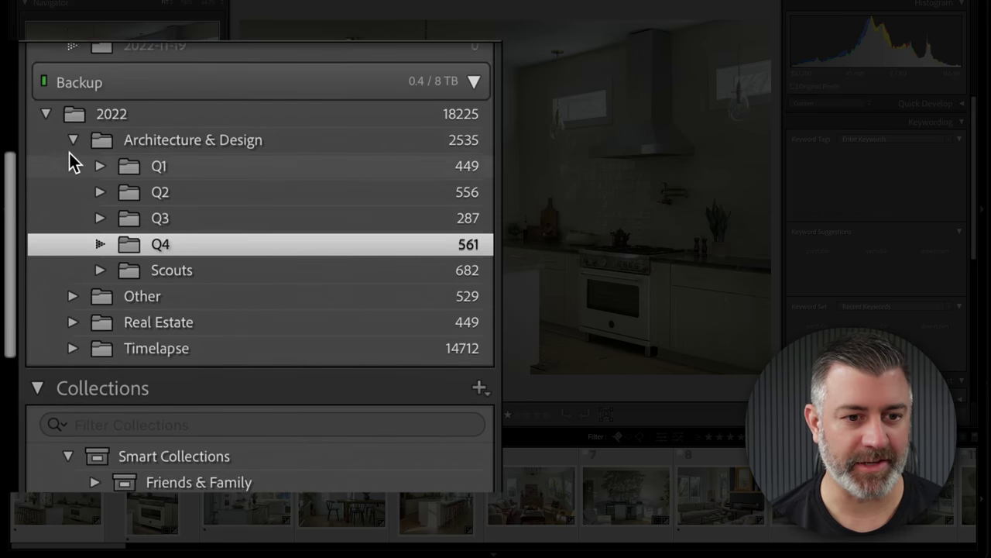
{"action": "left_click", "coordinate": [60, 198]}
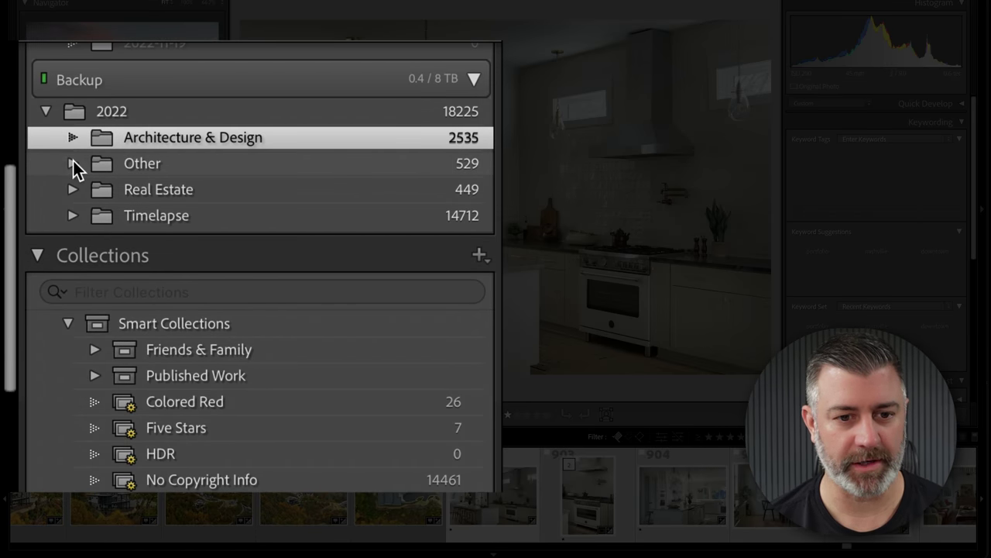
{"action": "left_click", "coordinate": [73, 164]}
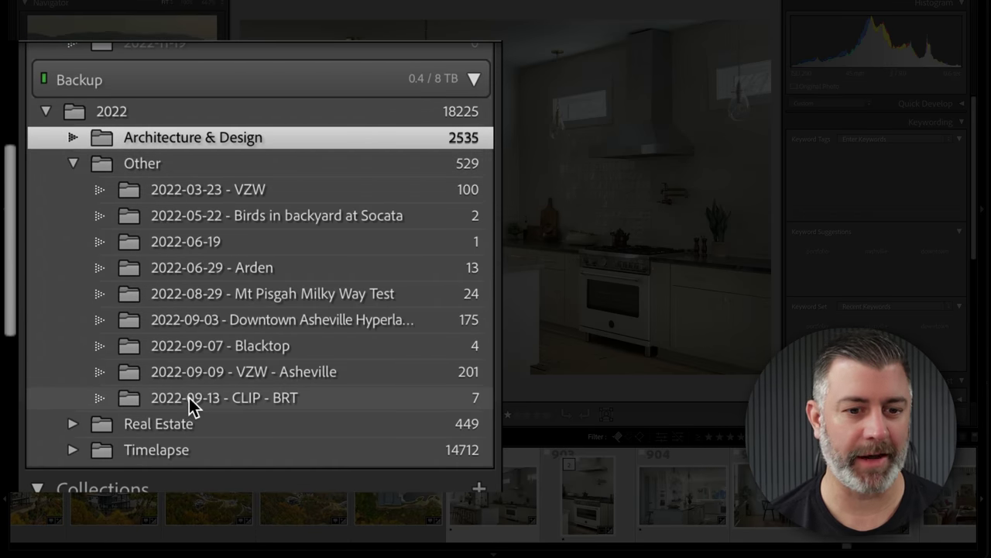
{"action": "left_click", "coordinate": [72, 162]}
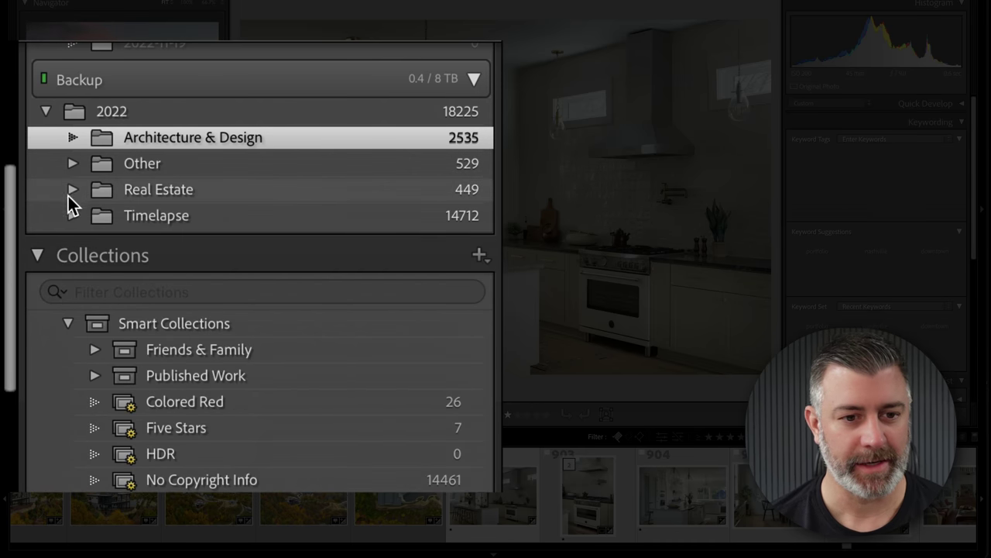
- Expand Real Estate and open its Q4 folder's photos
{"action": "left_click", "coordinate": [72, 190]}
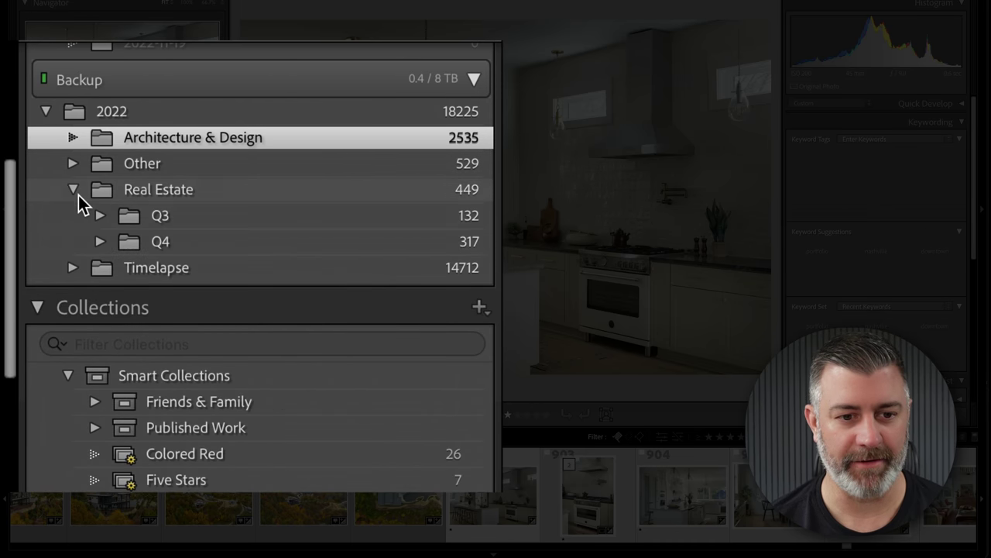
{"action": "left_click", "coordinate": [133, 241]}
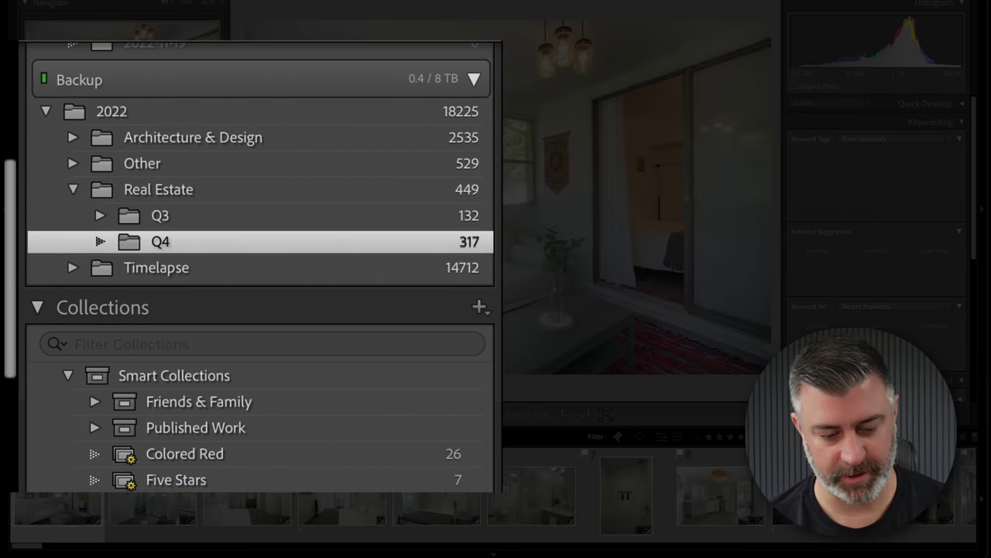
{"action": "scroll", "coordinate": [288, 507], "scroll_direction": "down", "scroll_amount": 1}
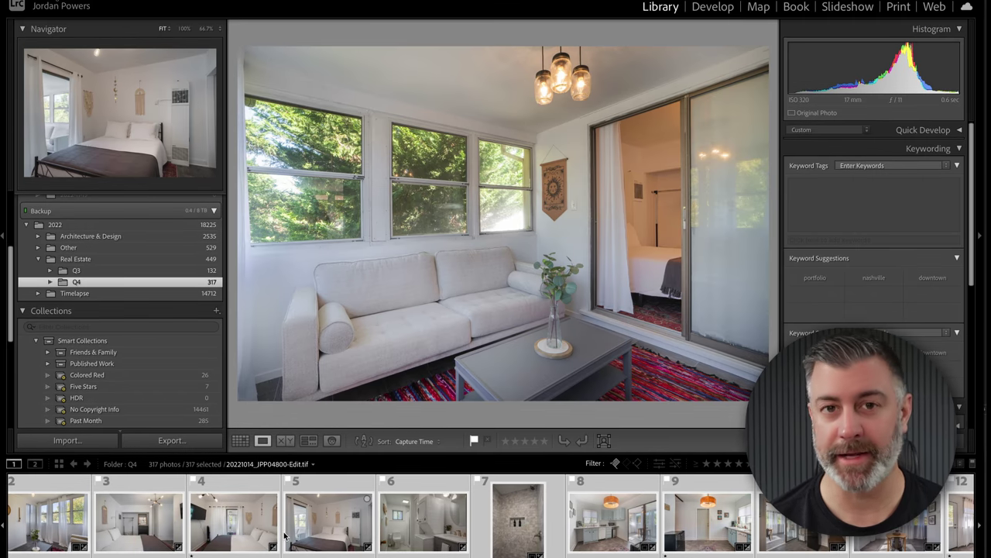
{"action": "scroll", "coordinate": [286, 533], "scroll_direction": "down", "scroll_amount": 1}
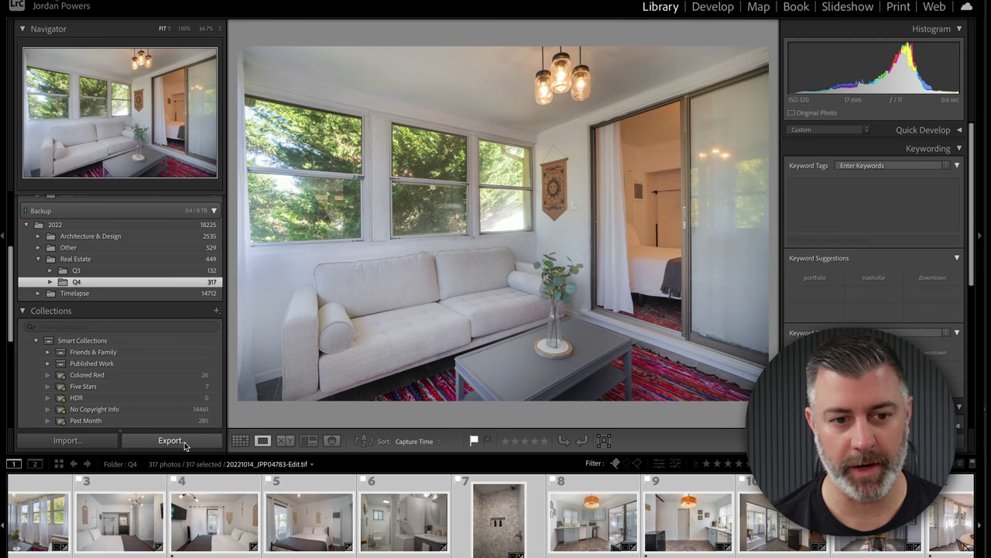
- Open the exported photos folder in Finder and expand Q4 2022 to list its JPGs
{"action": "left_click", "coordinate": [39, 259]}
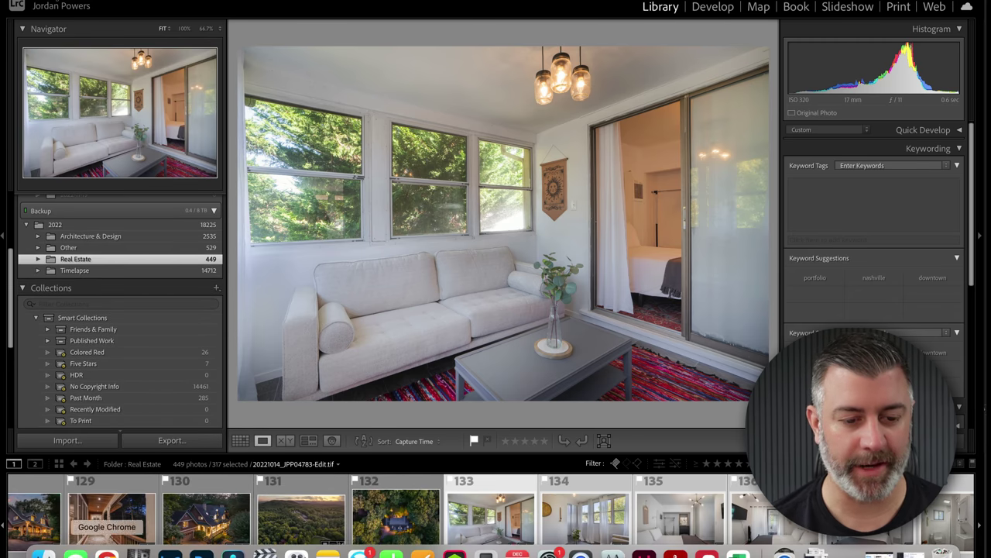
{"action": "left_click", "coordinate": [35, 535]}
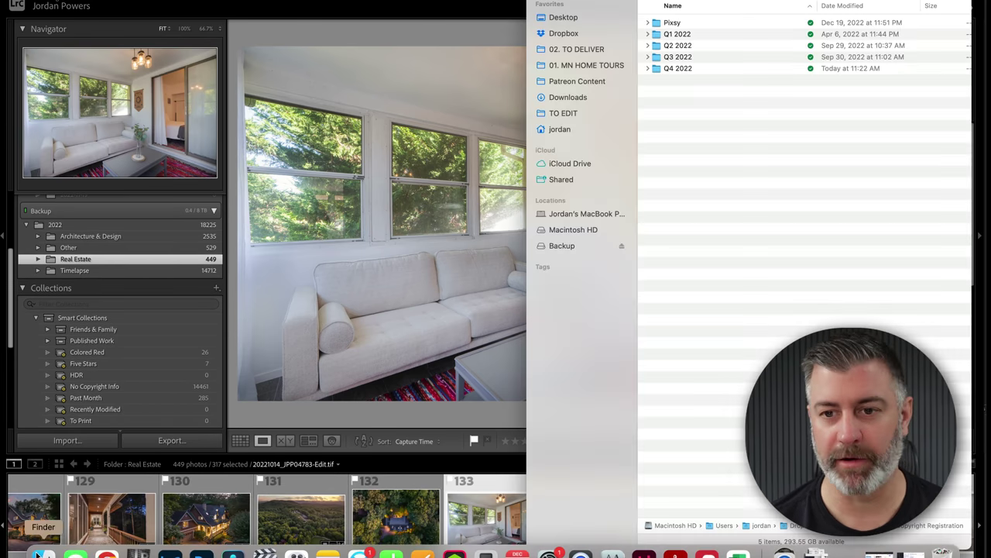
{"action": "left_click", "coordinate": [663, 69]}
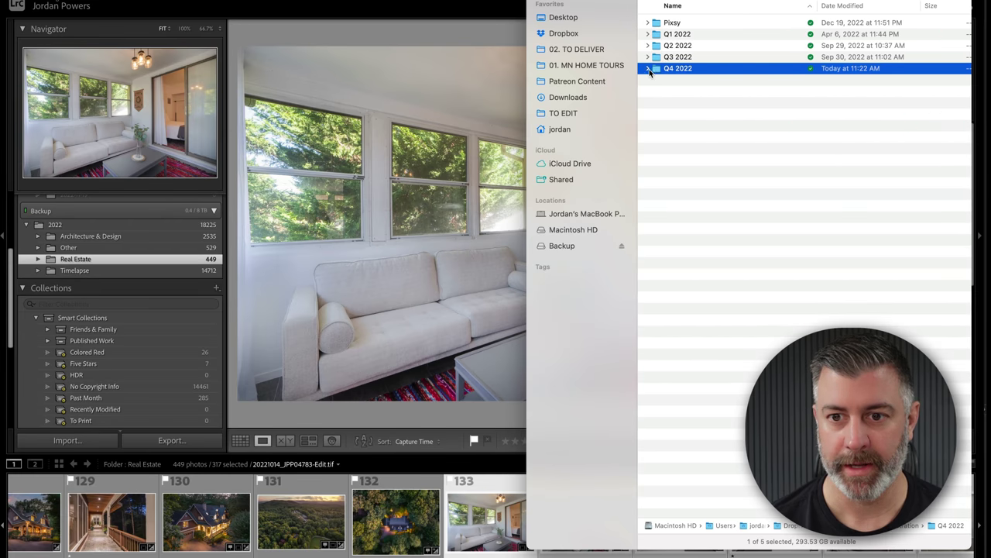
{"action": "left_click", "coordinate": [649, 69]}
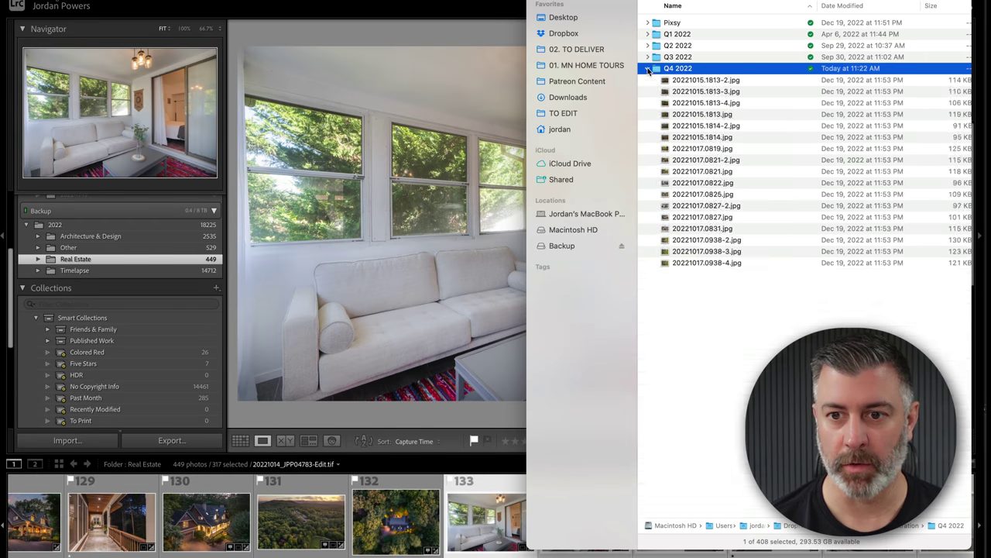
{"action": "scroll", "coordinate": [681, 78], "scroll_direction": "down", "scroll_amount": 10}
{"action": "scroll", "coordinate": [685, 83], "scroll_direction": "up", "scroll_amount": 10}
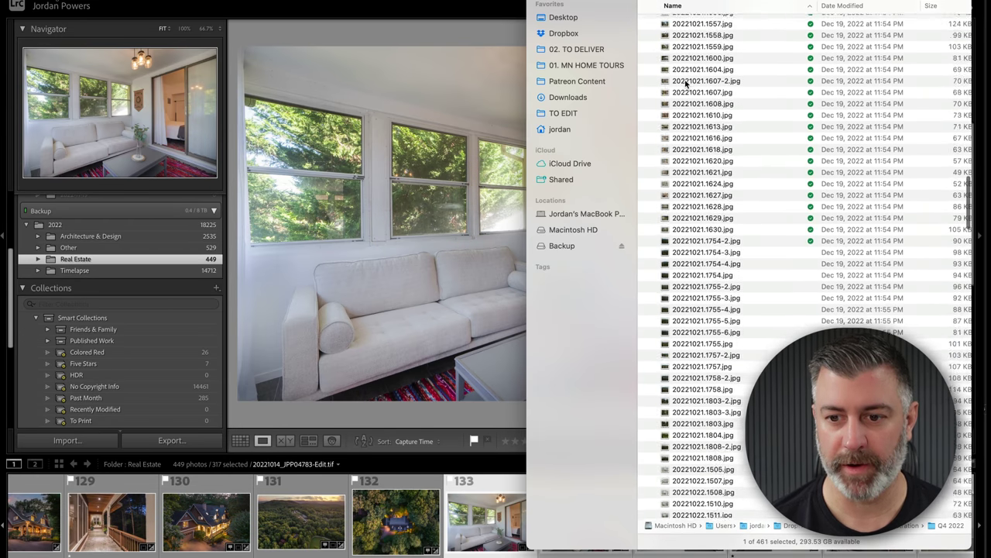
{"action": "scroll", "coordinate": [686, 82], "scroll_direction": "up", "scroll_amount": 2}
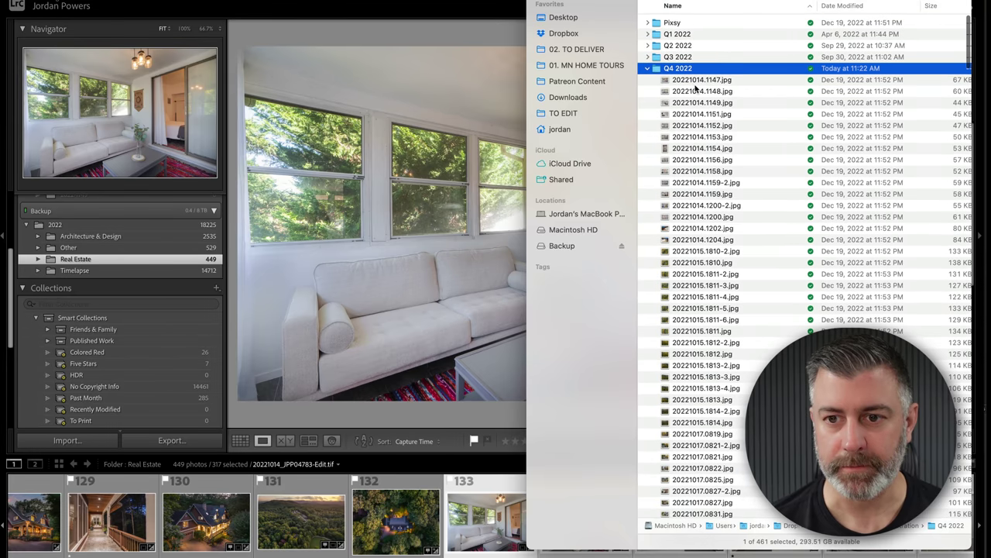
- Quick Look preview the JPGs from 20221014.1147.jpg onward, then collapse Q4 2022
{"action": "left_click", "coordinate": [694, 81]}
{"action": "key", "text": "space"}
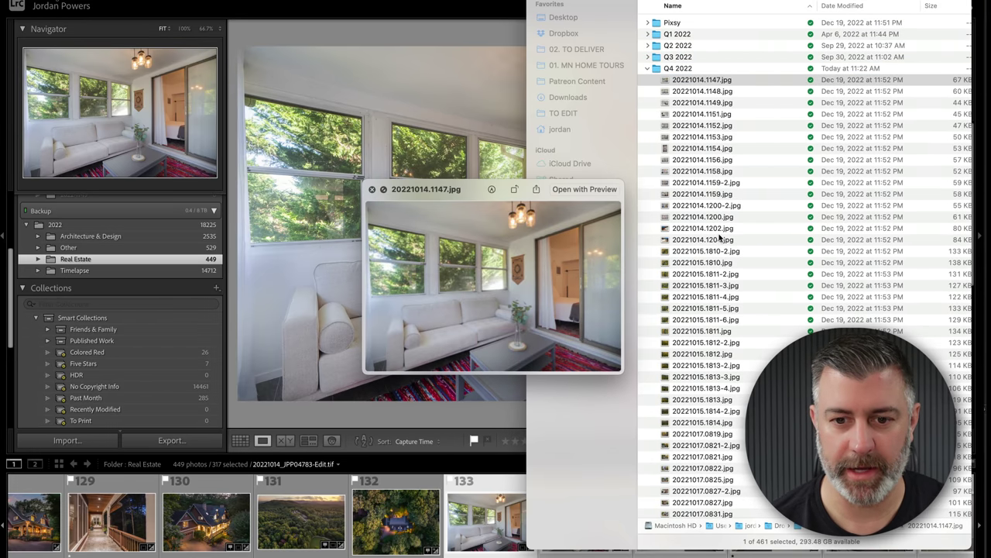
{"action": "key", "text": "Down"}
{"action": "key", "text": "Down"}
{"action": "key", "text": "Down"}
{"action": "key", "text": "Down"}
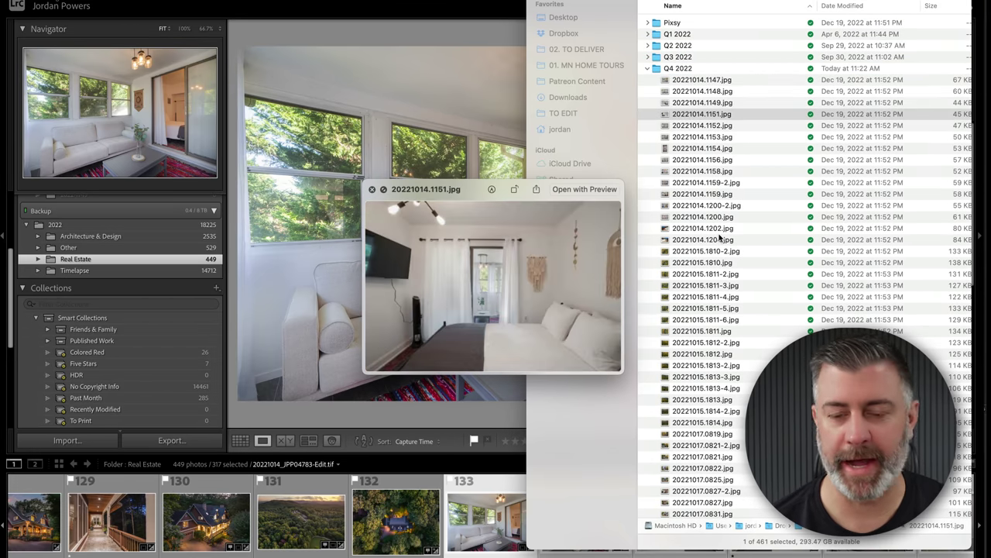
{"action": "key", "text": "Down"}
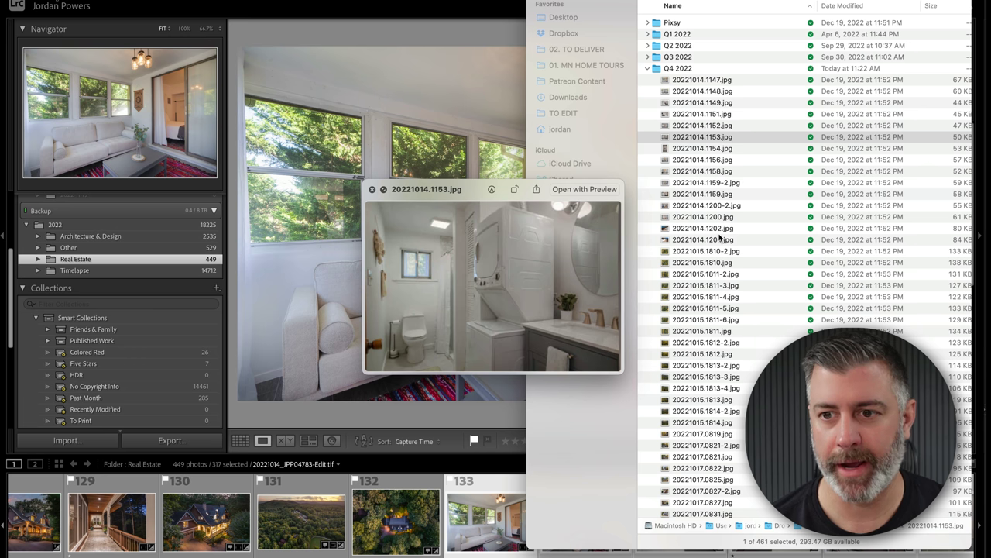
{"action": "key", "text": "Down"}
{"action": "key", "text": "Up"}
{"action": "key", "text": "Up"}
{"action": "key", "text": "Up"}
{"action": "key", "text": "Up"}
{"action": "key", "text": "Up"}
{"action": "key", "text": "Up"}
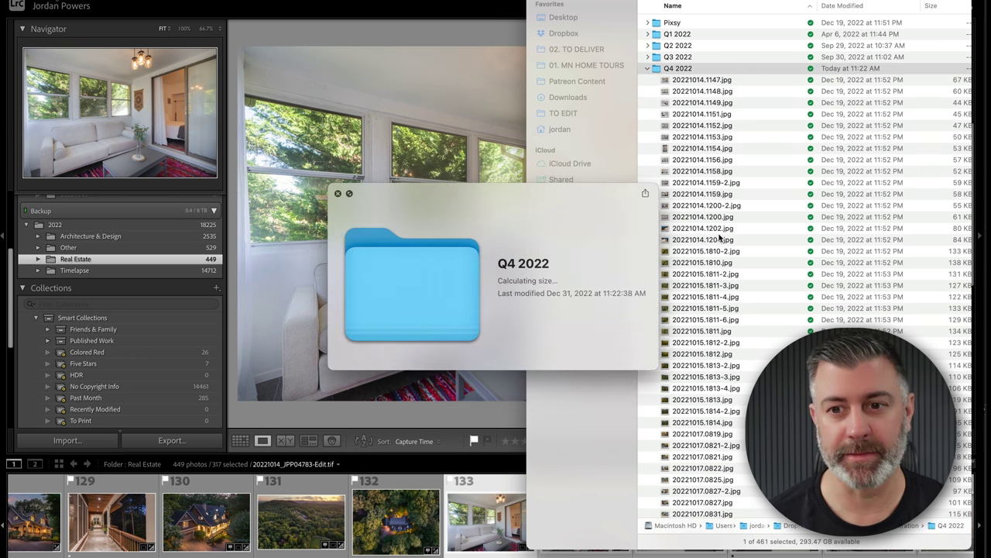
{"action": "key", "text": "Left"}
{"action": "key", "text": "space"}
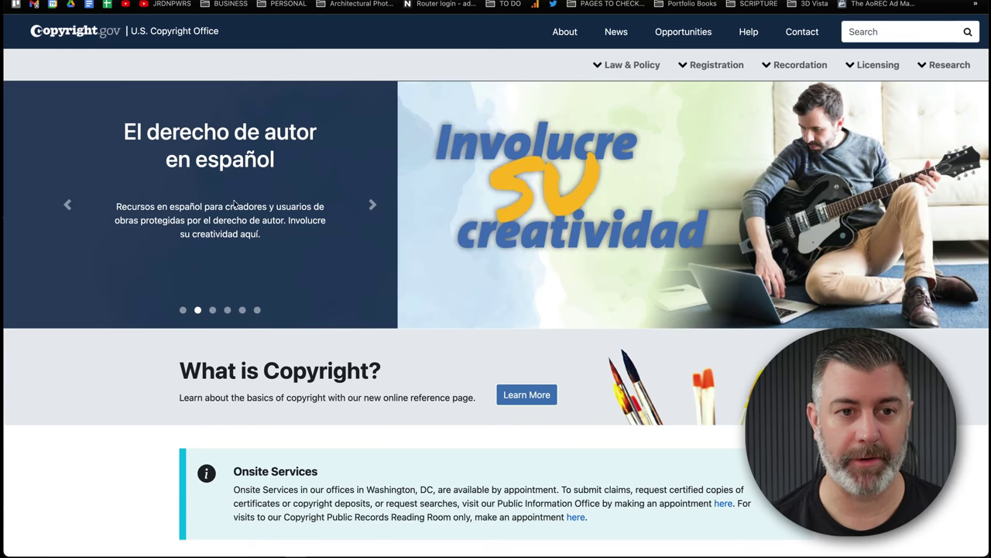
- Go to the Copyright.gov registration section and open the Photographs registration page
{"action": "scroll", "coordinate": [423, 170], "scroll_direction": "down", "scroll_amount": 10}
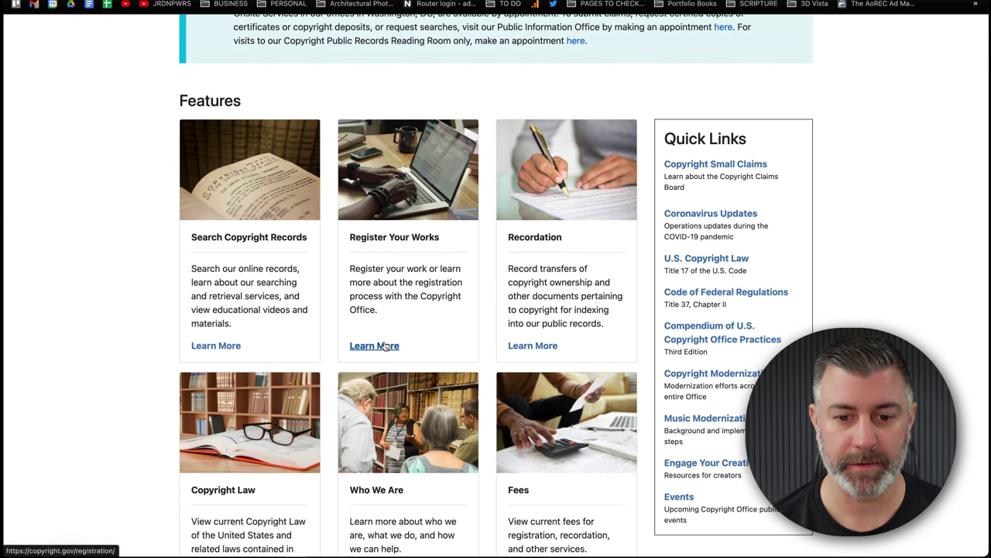
{"action": "left_click", "coordinate": [383, 346]}
{"action": "scroll", "coordinate": [523, 361], "scroll_direction": "down", "scroll_amount": 7}
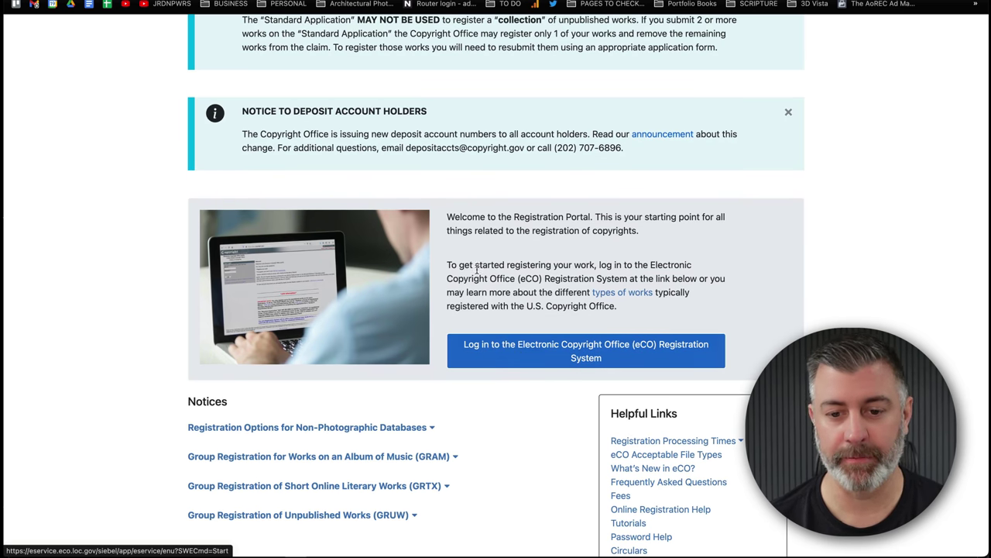
{"action": "scroll", "coordinate": [443, 248], "scroll_direction": "down", "scroll_amount": 1}
{"action": "scroll", "coordinate": [443, 247], "scroll_direction": "down", "scroll_amount": 10}
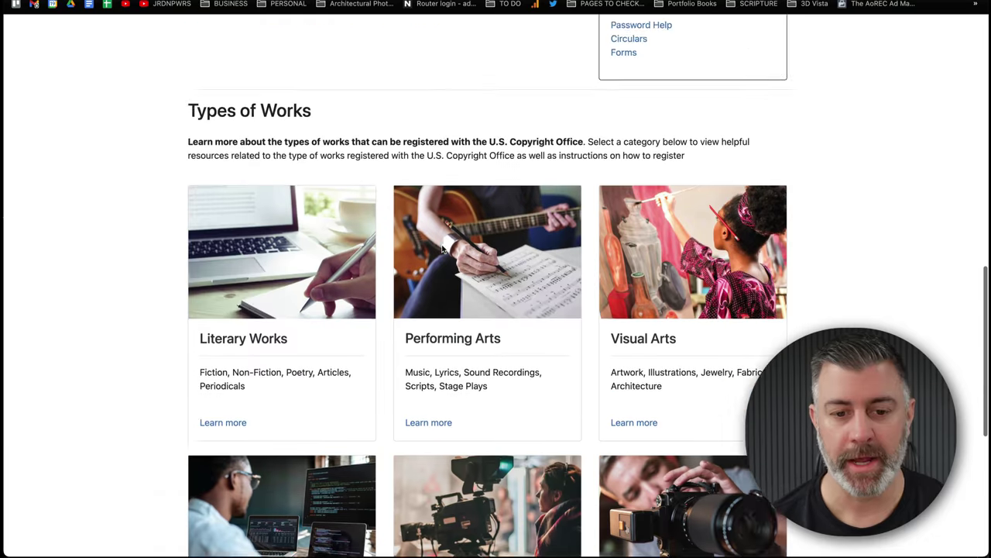
{"action": "scroll", "coordinate": [584, 358], "scroll_direction": "down", "scroll_amount": 2}
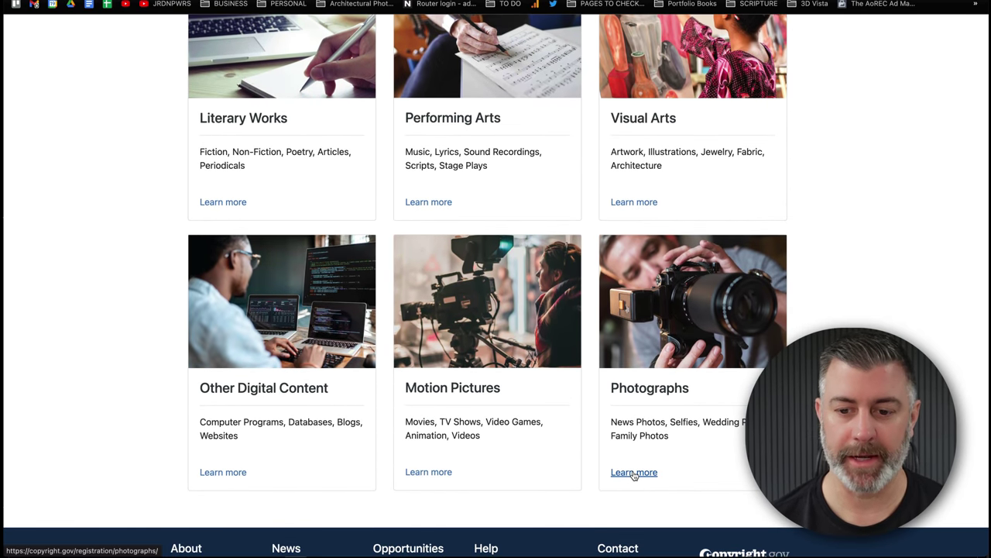
{"action": "left_click", "coordinate": [633, 473]}
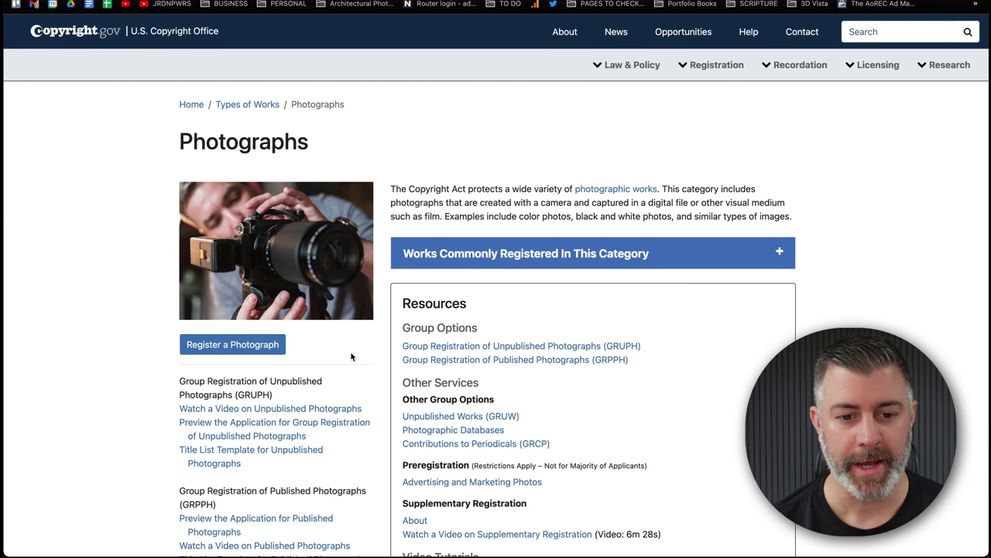
- Start and cancel the published-photographs title list template download, then return to the work types list
{"action": "scroll", "coordinate": [351, 357], "scroll_direction": "down", "scroll_amount": 2}
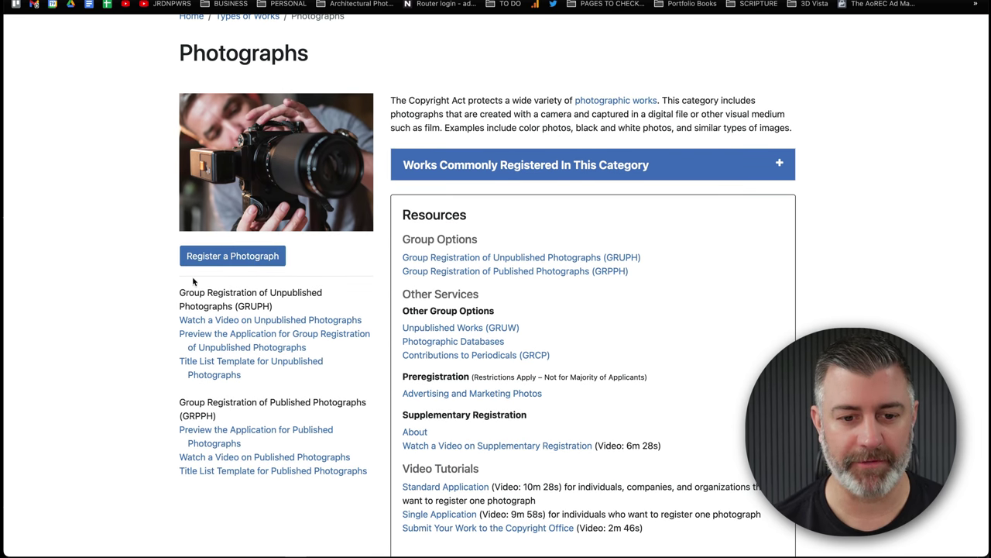
{"action": "left_click", "coordinate": [264, 471]}
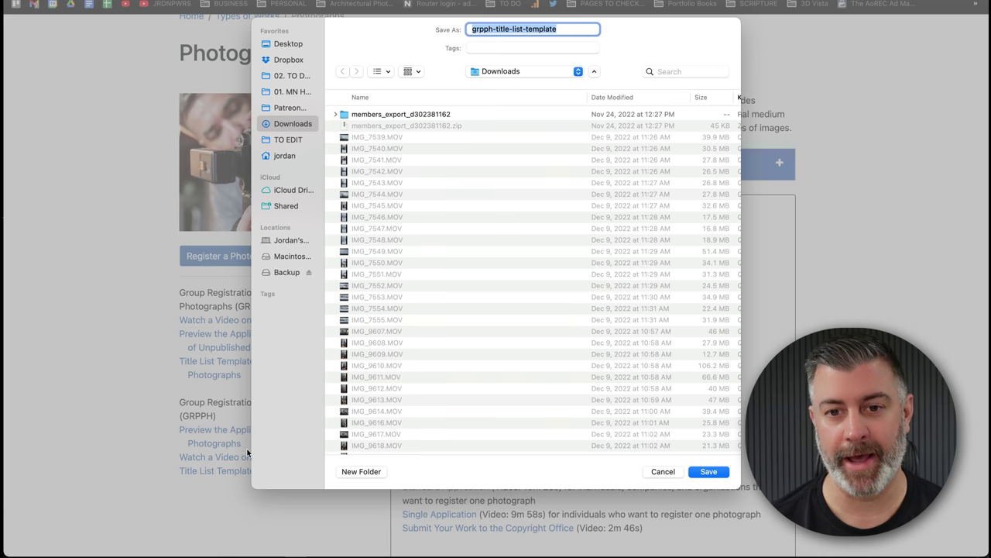
{"action": "left_click", "coordinate": [663, 472]}
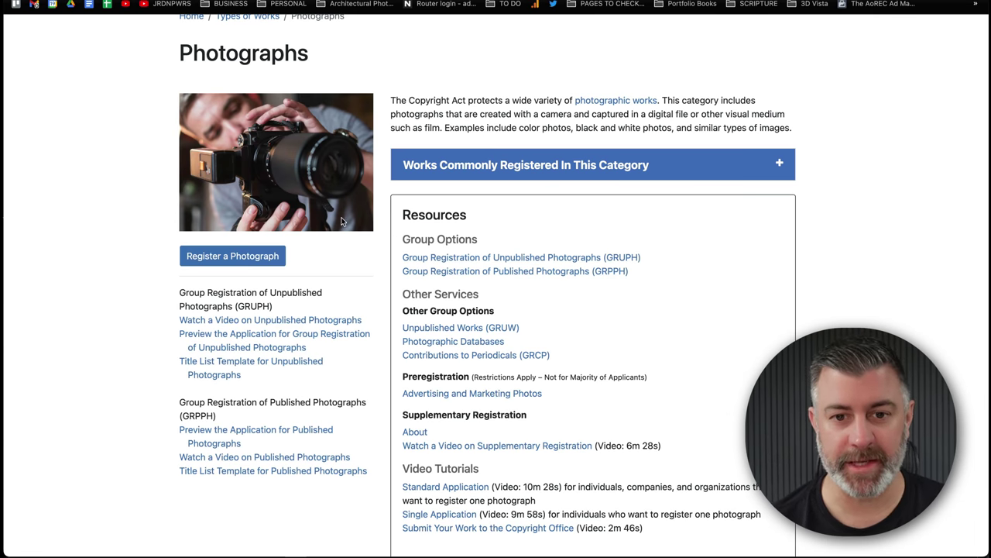
{"action": "scroll", "coordinate": [326, 194], "scroll_direction": "up", "scroll_amount": 3}
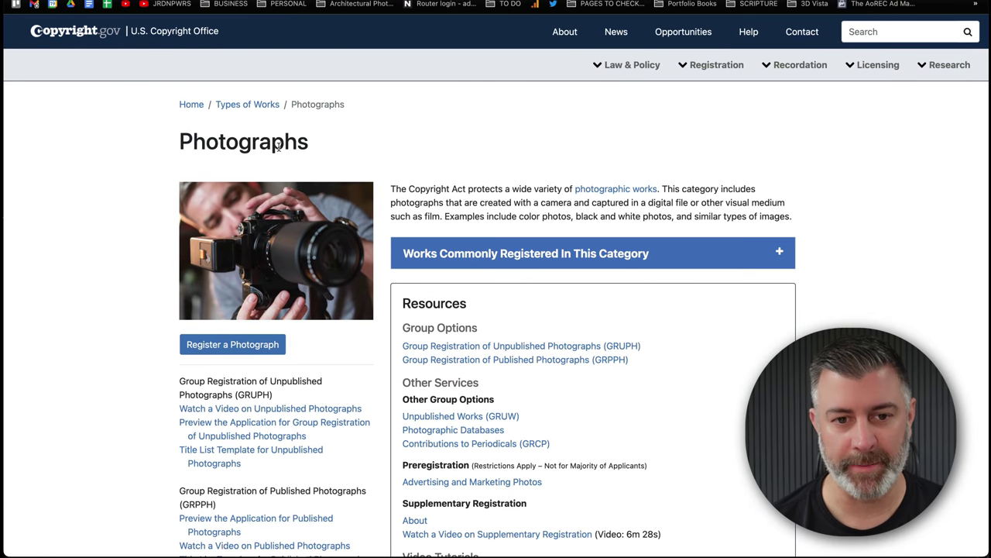
{"action": "left_click", "coordinate": [191, 104]}
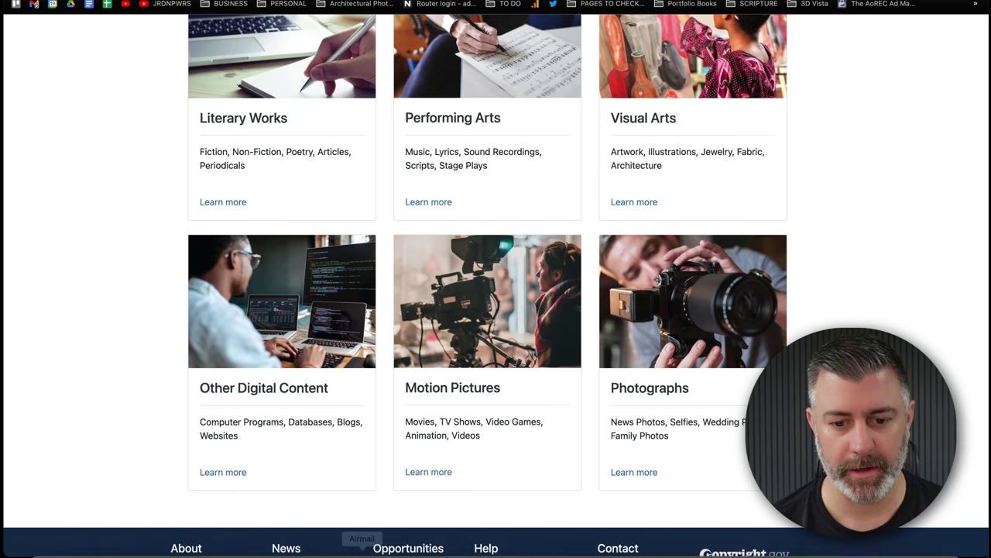
{"action": "key", "text": "super+Tab"}
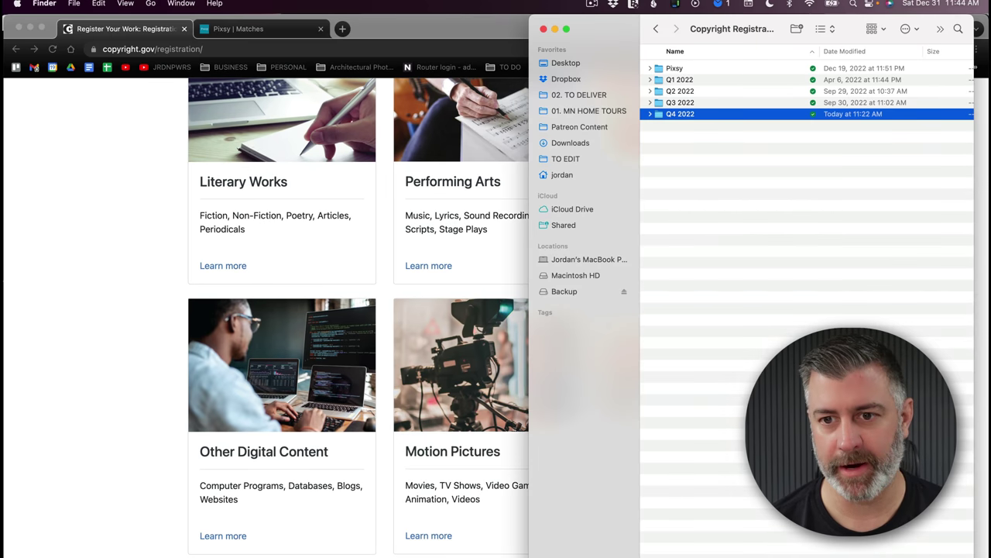
- Expand Q3 2022 to inspect its group registration spreadsheet, then collapse it
{"action": "left_click", "coordinate": [650, 102]}
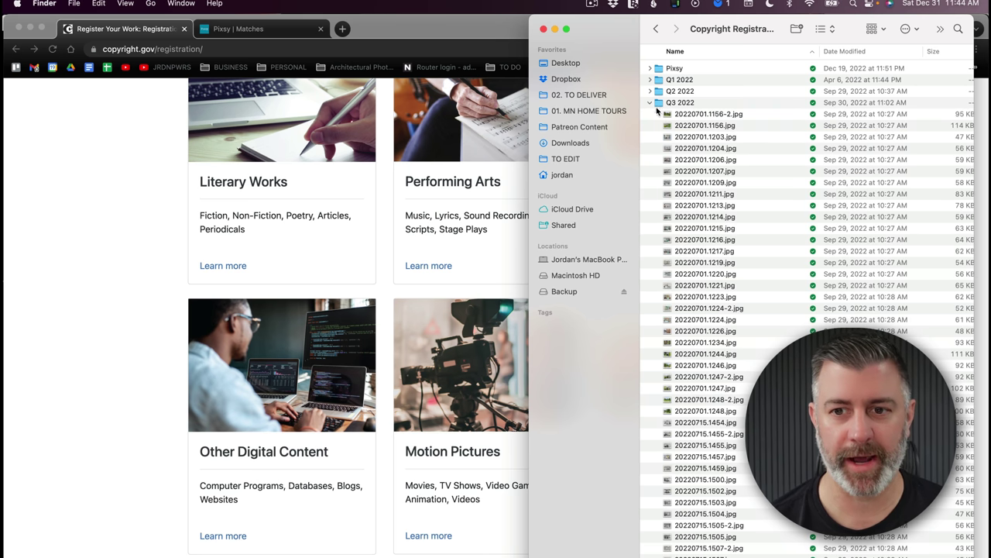
{"action": "scroll", "coordinate": [675, 108], "scroll_direction": "down", "scroll_amount": 20}
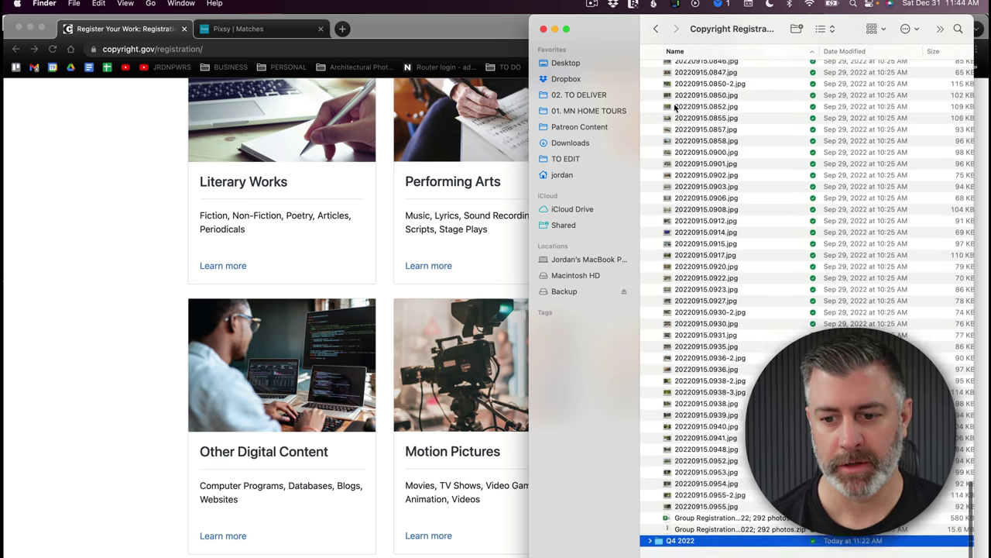
{"action": "left_click", "coordinate": [728, 529]}
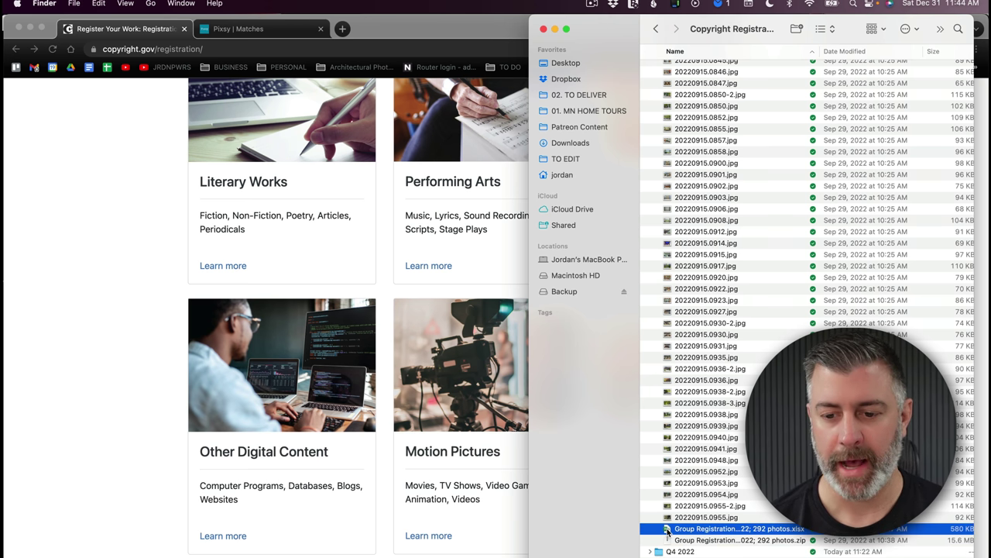
{"action": "right_click", "coordinate": [667, 529]}
{"action": "left_click", "coordinate": [366, 341]}
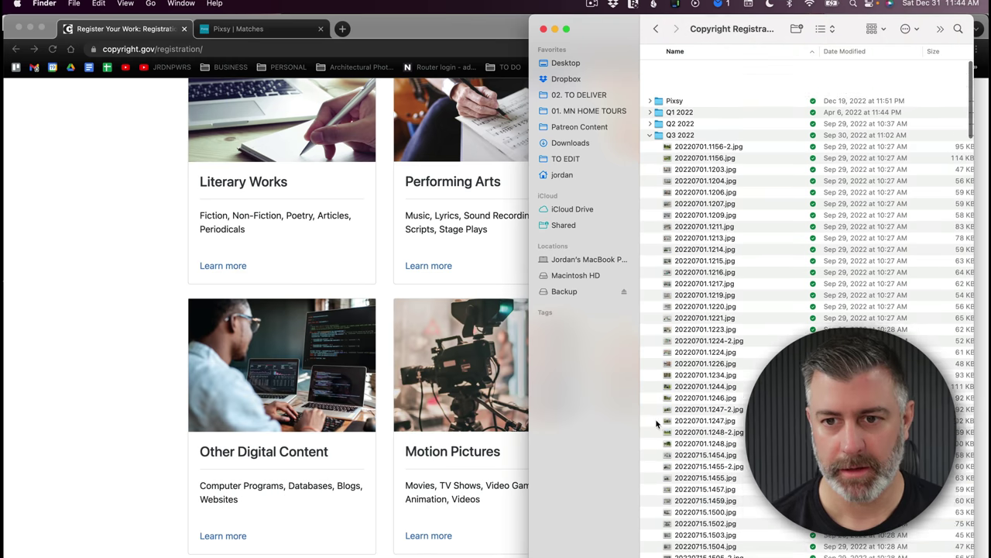
{"action": "left_click", "coordinate": [650, 135]}
- Open Q4 2022, widen the Finder window to show size and kind, and select its spreadsheet
{"action": "double_click", "coordinate": [664, 113]}
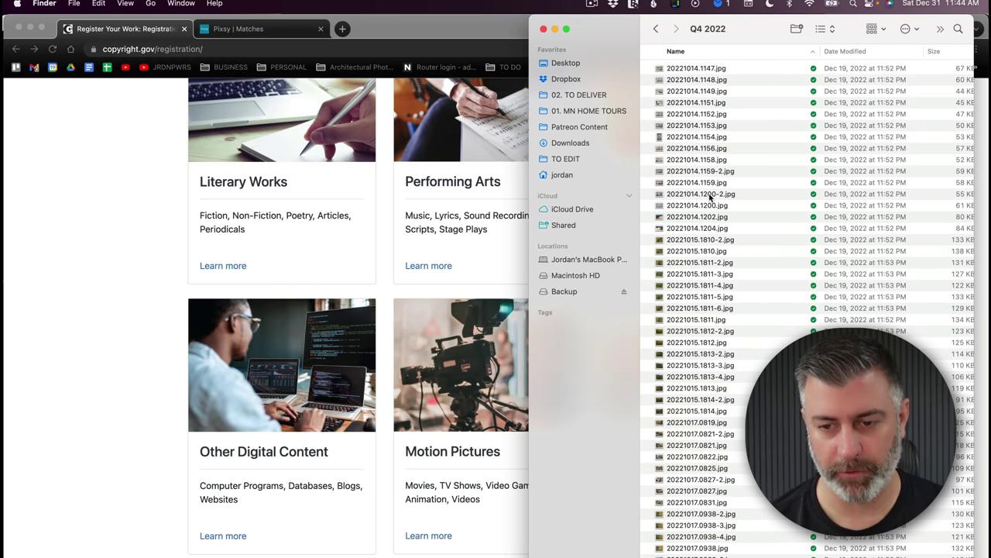
{"action": "scroll", "coordinate": [745, 223], "scroll_direction": "down", "scroll_amount": 15}
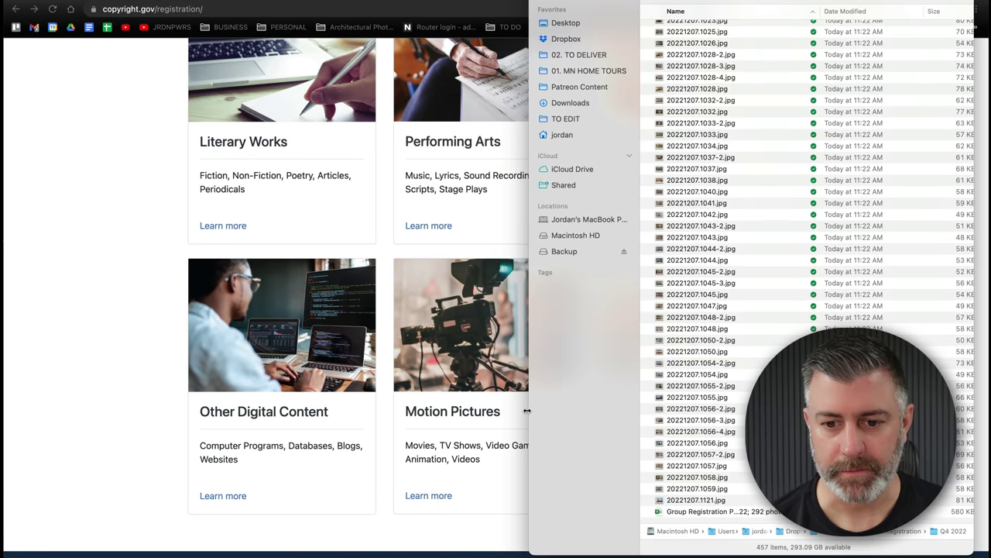
{"action": "left_click_drag", "start_coordinate": [528, 412], "coordinate": [138, 392]}
{"action": "left_click", "coordinate": [328, 512]}
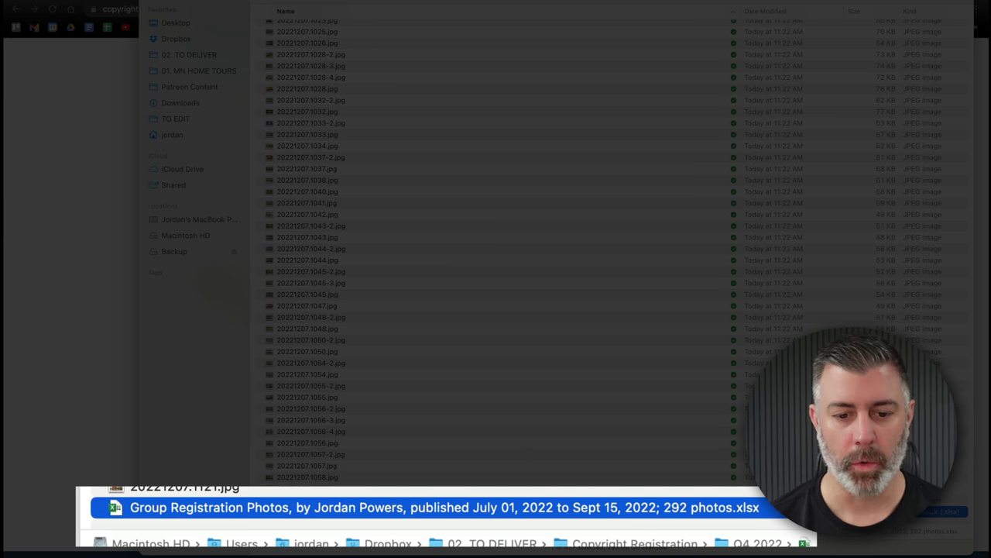
- Select all files except the spreadsheet to count the Q4 photos
{"action": "left_click", "coordinate": [178, 490]}
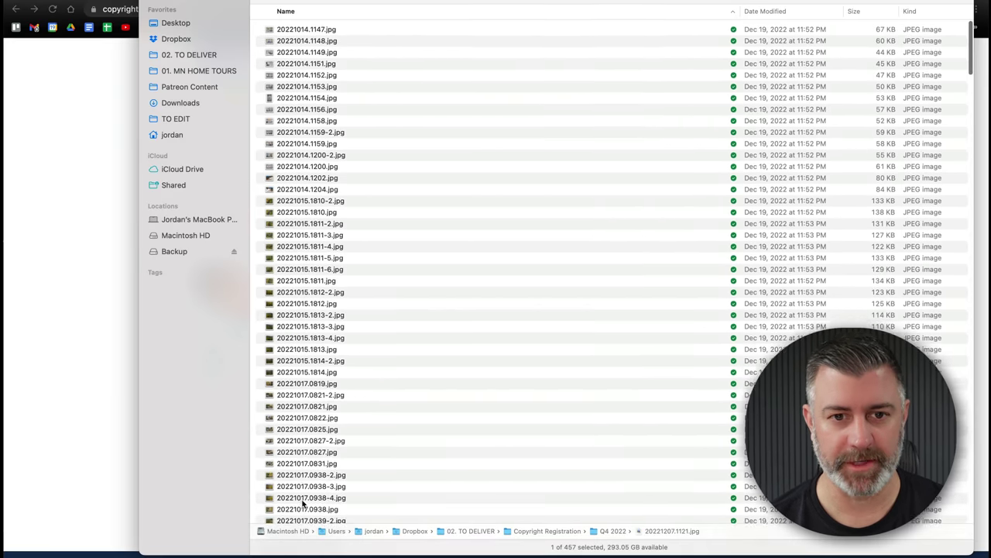
{"action": "key", "text": "super+a"}
{"action": "scroll", "coordinate": [321, 421], "scroll_direction": "down", "scroll_amount": 20}
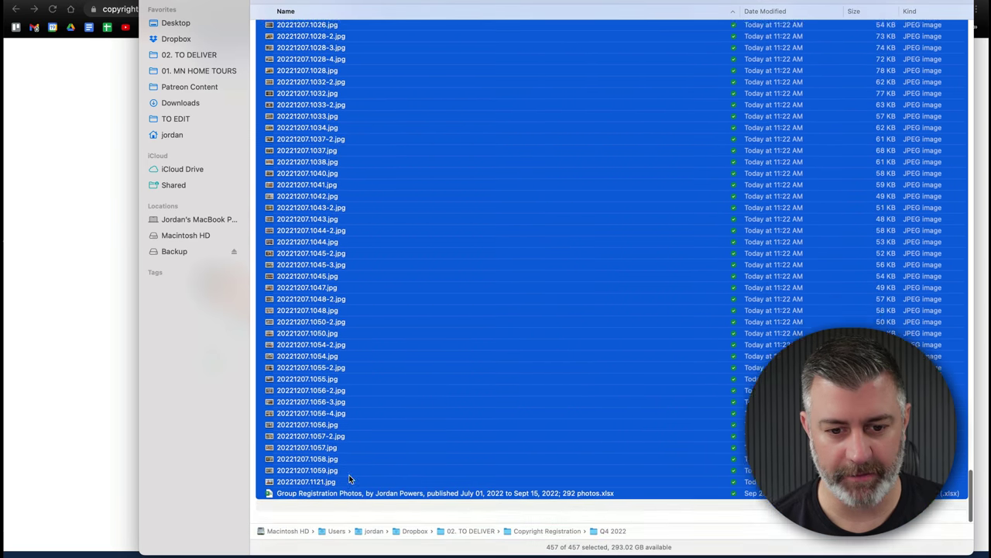
{"action": "left_click", "coordinate": [379, 511], "text": "super"}
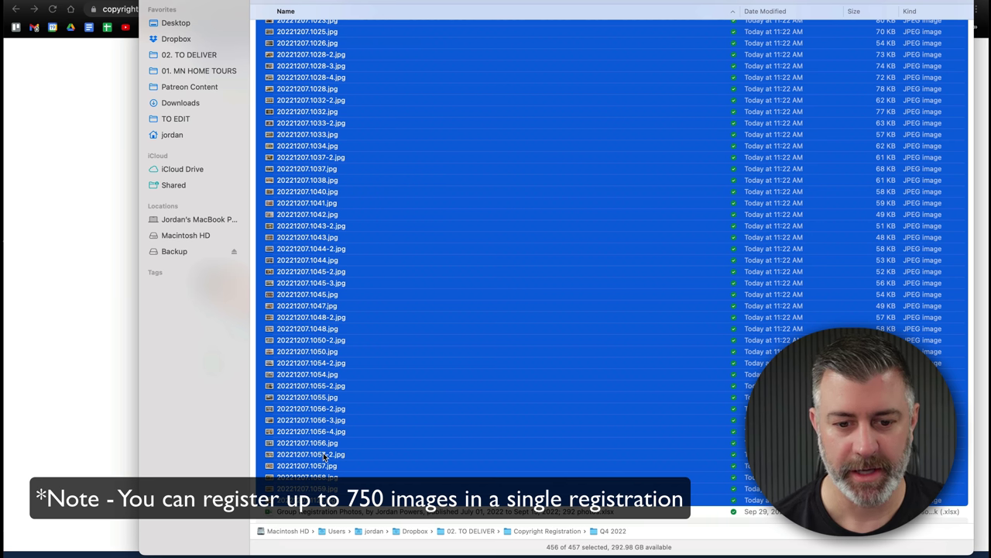
- Change the photo count in the spreadsheet's name from 292 to 456
{"action": "left_click", "coordinate": [334, 513]}
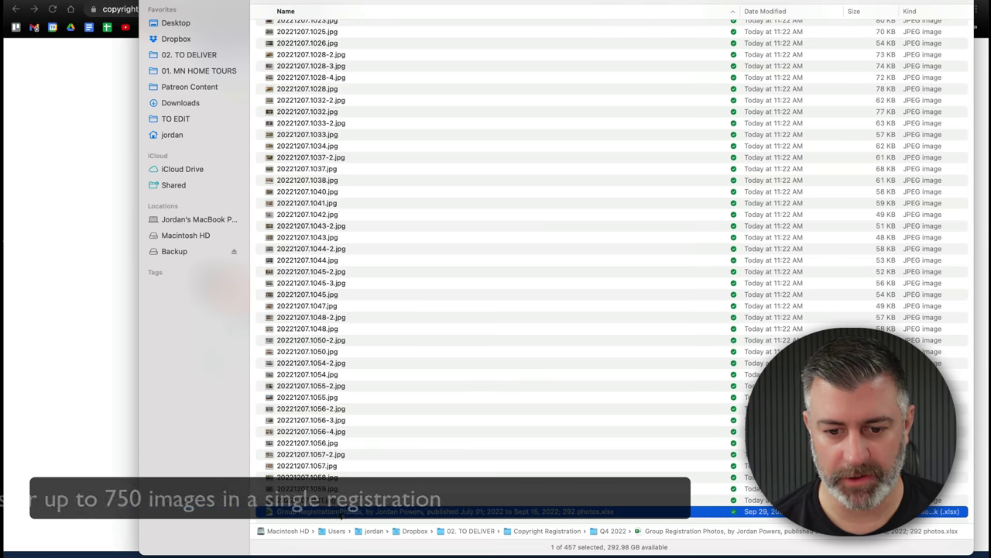
{"action": "key", "text": "Return"}
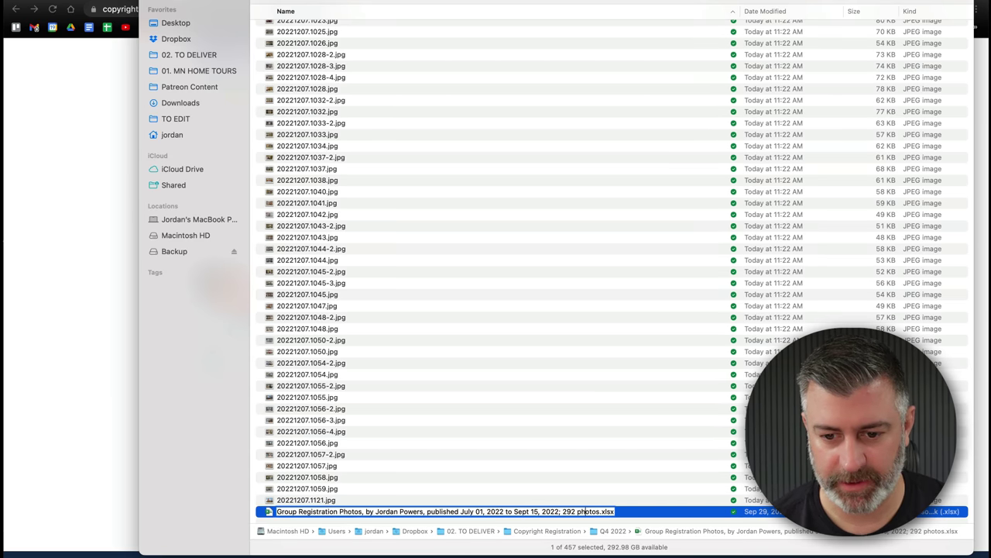
{"action": "double_click", "coordinate": [571, 511]}
{"action": "type", "text": "455"}
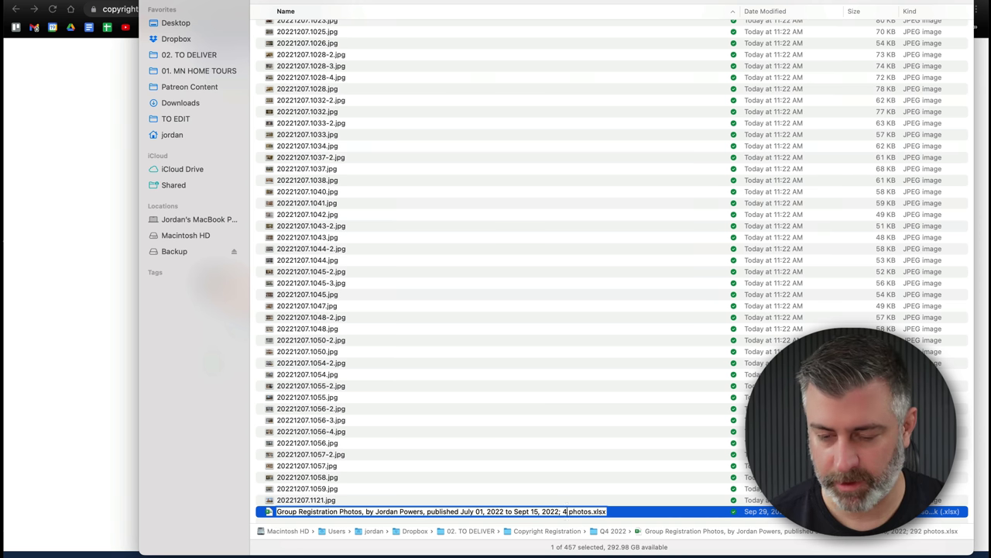
{"action": "key", "text": "BackSpace"}
{"action": "type", "text": "6"}
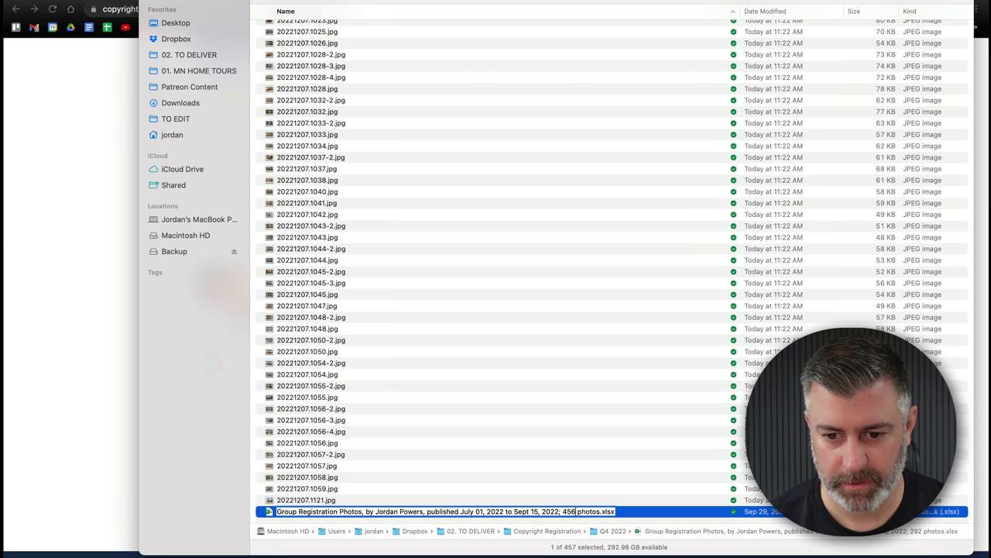
{"action": "key", "text": "Return"}
- Recheck the file count and find the first and last photos, 20221014.1147.jpg and 20221207.1121.jpg
{"action": "key", "text": "super+a"}
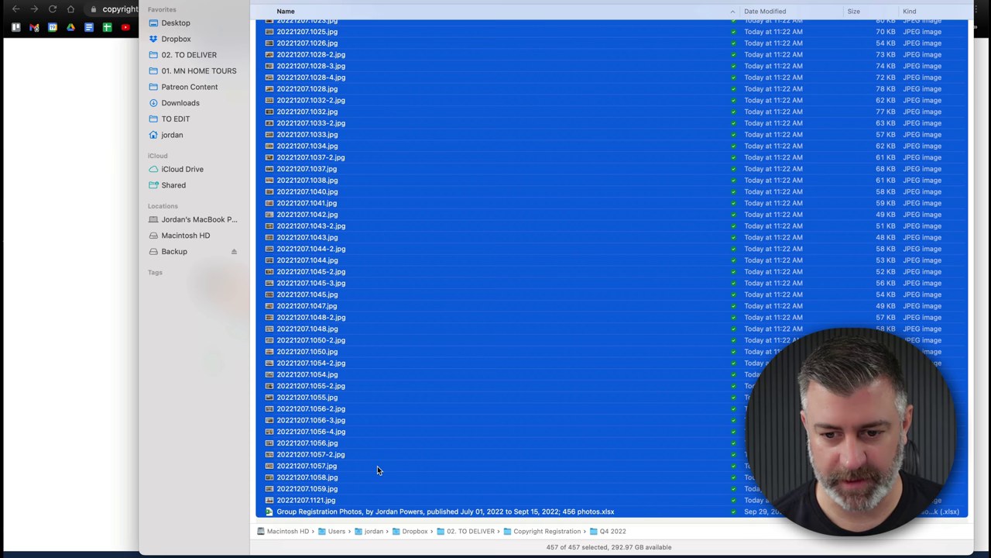
{"action": "left_click", "coordinate": [307, 502]}
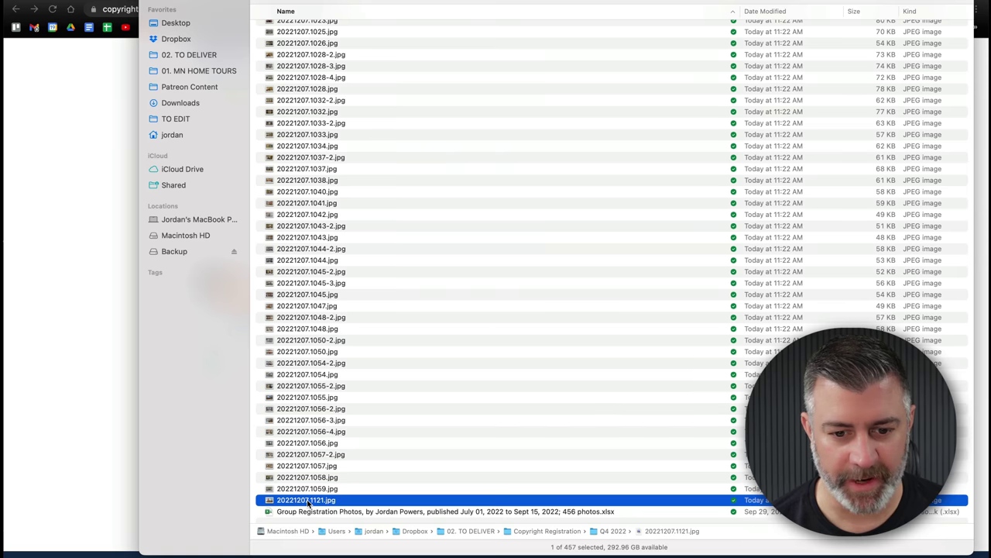
{"action": "scroll", "coordinate": [310, 465], "scroll_direction": "up", "scroll_amount": 20}
{"action": "scroll", "coordinate": [339, 201], "scroll_direction": "up", "scroll_amount": 15}
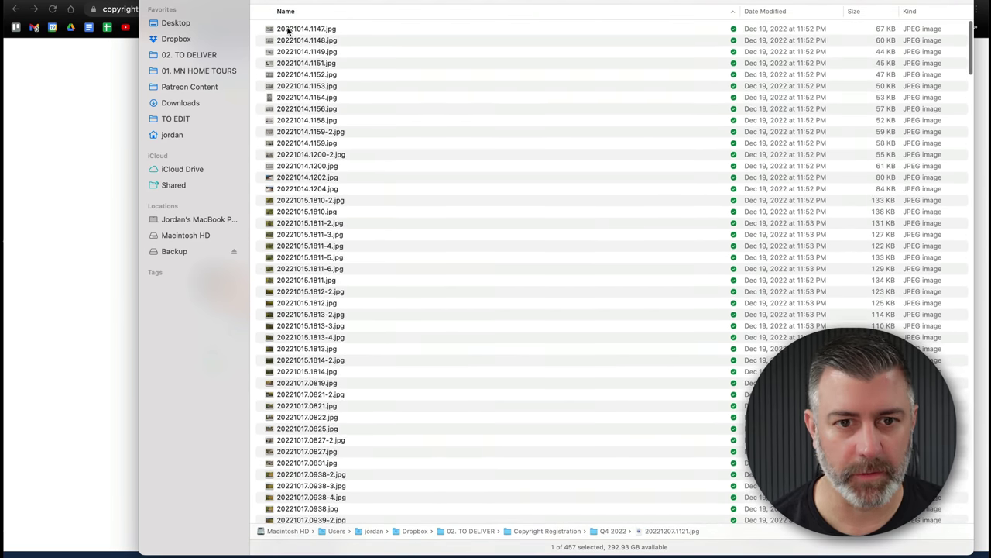
{"action": "left_click", "coordinate": [288, 29]}
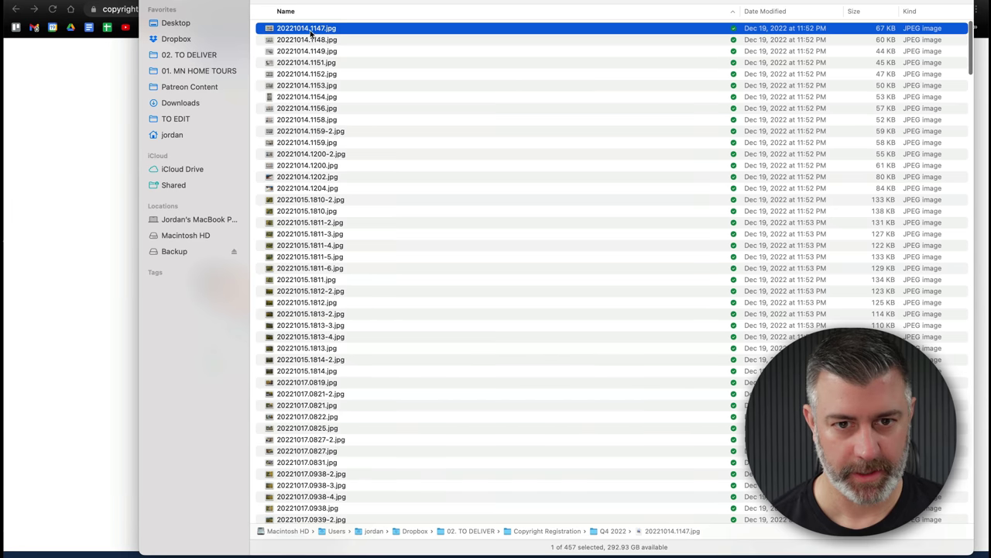
{"action": "scroll", "coordinate": [311, 31], "scroll_direction": "down", "scroll_amount": 20}
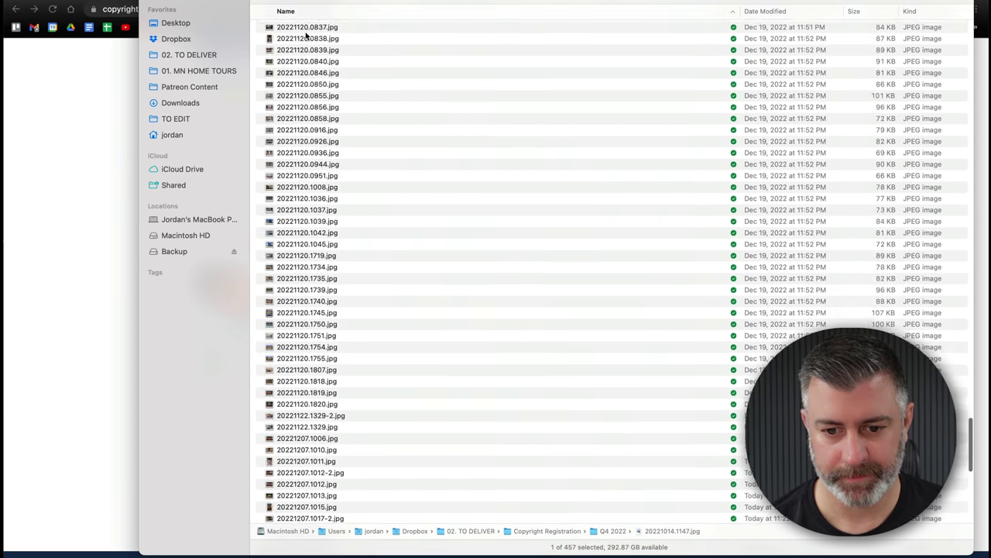
{"action": "scroll", "coordinate": [341, 78], "scroll_direction": "down", "scroll_amount": 10}
- Replace the dates in the spreadsheet name with Oct 14 and Dec 7
{"action": "left_click", "coordinate": [467, 512]}
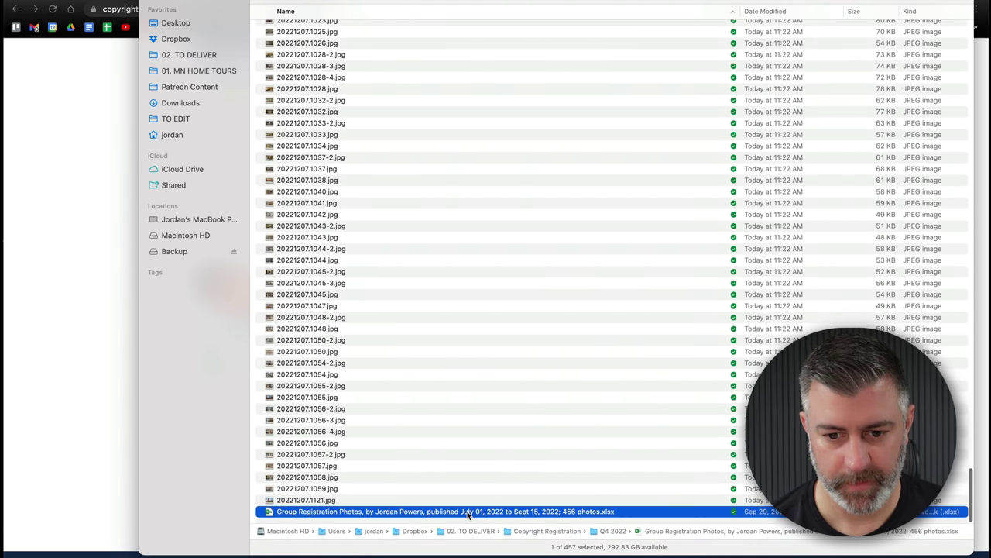
{"action": "left_click", "coordinate": [468, 512]}
{"action": "left_click", "coordinate": [471, 512]}
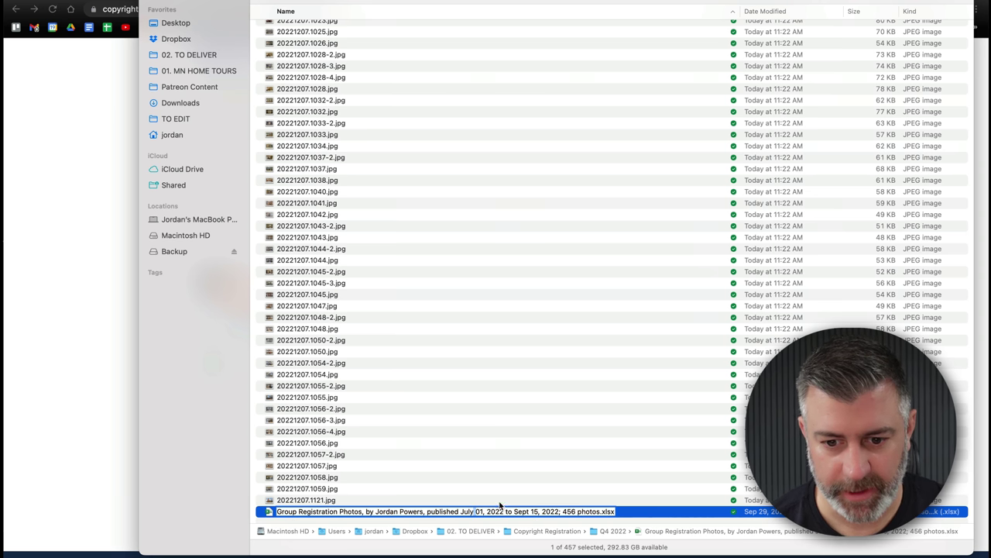
{"action": "key", "text": "BackSpace"}
{"action": "key", "text": "BackSpace"}
{"action": "key", "text": "BackSpace"}
{"action": "key", "text": "BackSpace"}
{"action": "key", "text": "BackSpace"}
{"action": "key", "text": "BackSpace"}
{"action": "type", "text": "Oct 14"}
{"action": "key", "text": "Return"}
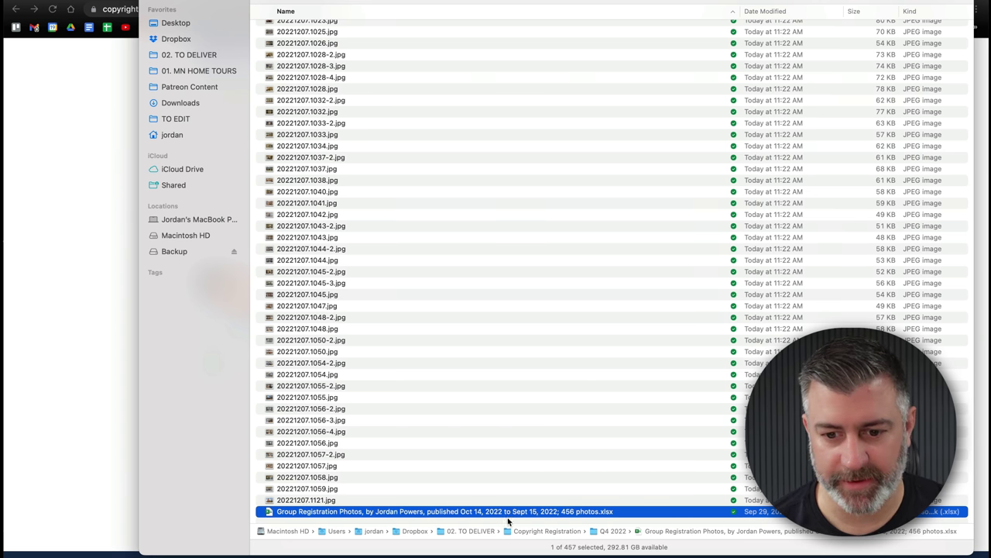
{"action": "left_click", "coordinate": [531, 512]}
{"action": "left_click", "coordinate": [532, 512]}
{"action": "key", "text": "BackSpace"}
{"action": "key", "text": "BackSpace"}
{"action": "key", "text": "BackSpace"}
{"action": "key", "text": "BackSpace"}
{"action": "key", "text": "BackSpace"}
{"action": "key", "text": "BackSpace"}
{"action": "key", "text": "BackSpace"}
{"action": "type", "text": "Dec 7"}
{"action": "key", "text": "Return"}
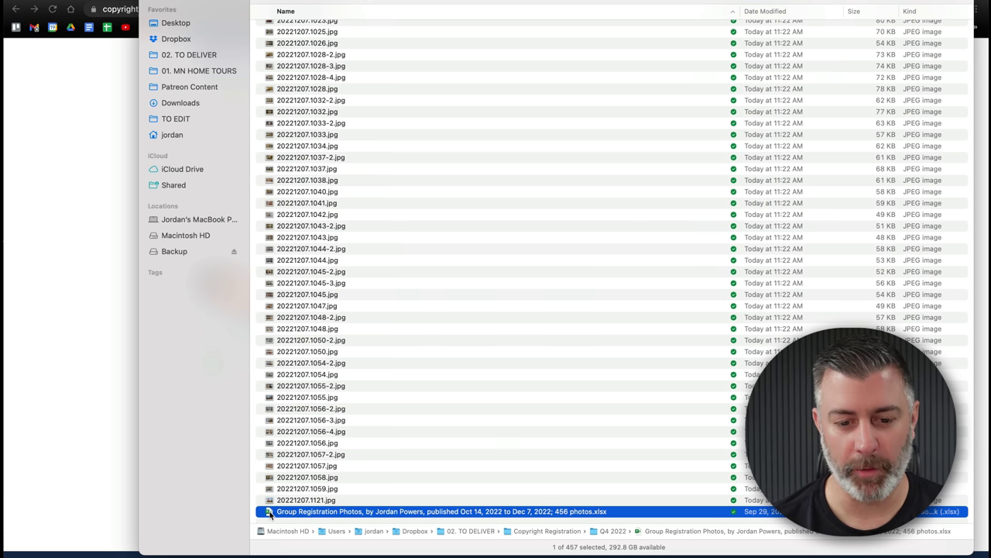
- Open the renamed spreadsheet in Excel and select the first photo title cell
{"action": "double_click", "coordinate": [269, 512]}
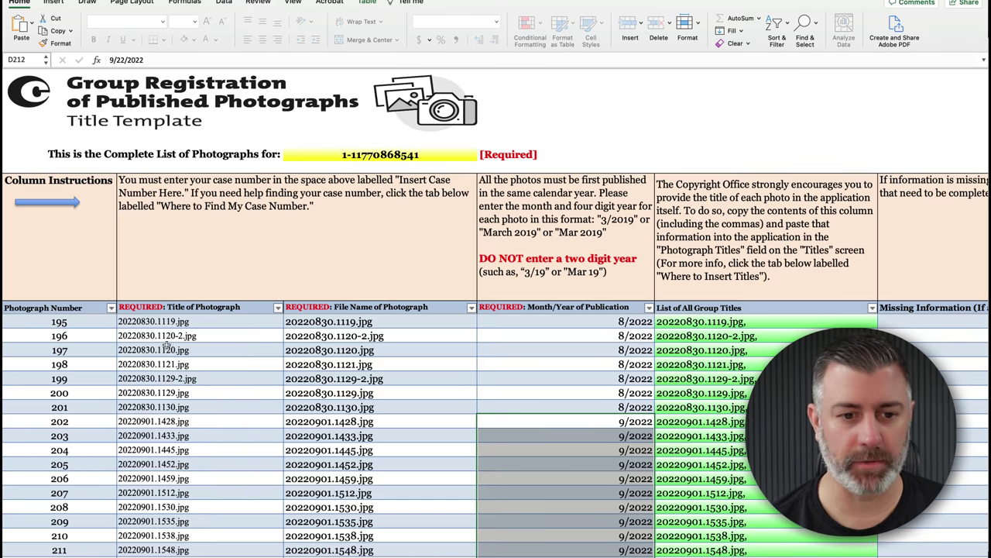
{"action": "scroll", "coordinate": [166, 341], "scroll_direction": "down", "scroll_amount": 10}
{"action": "scroll", "coordinate": [165, 334], "scroll_direction": "down", "scroll_amount": 20}
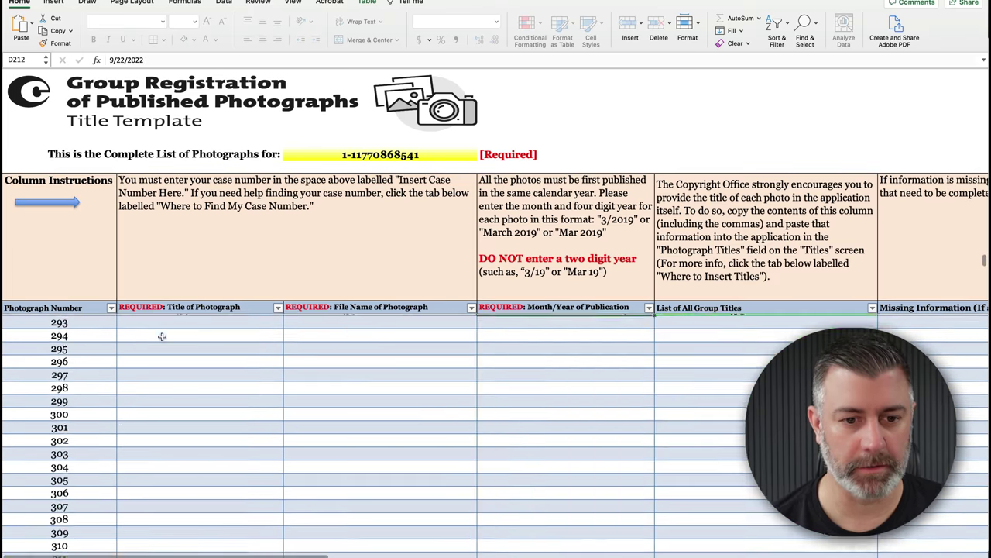
{"action": "scroll", "coordinate": [165, 334], "scroll_direction": "up", "scroll_amount": 20}
{"action": "scroll", "coordinate": [163, 335], "scroll_direction": "up", "scroll_amount": 15}
{"action": "left_click", "coordinate": [202, 324]}
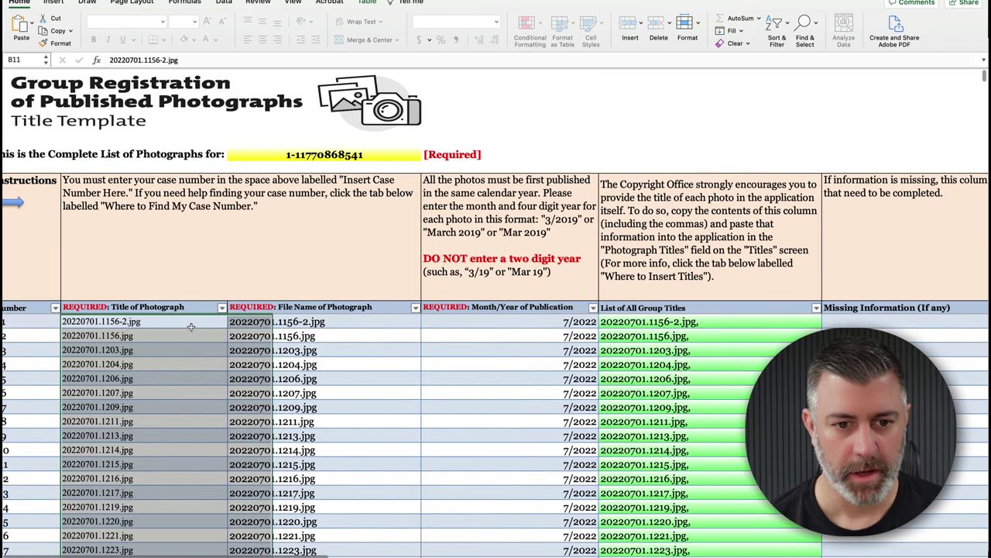
- Clear the old titles, file names and dates from columns B–D, then return to Finder
{"action": "scroll", "coordinate": [457, 355], "scroll_direction": "down", "scroll_amount": 17}
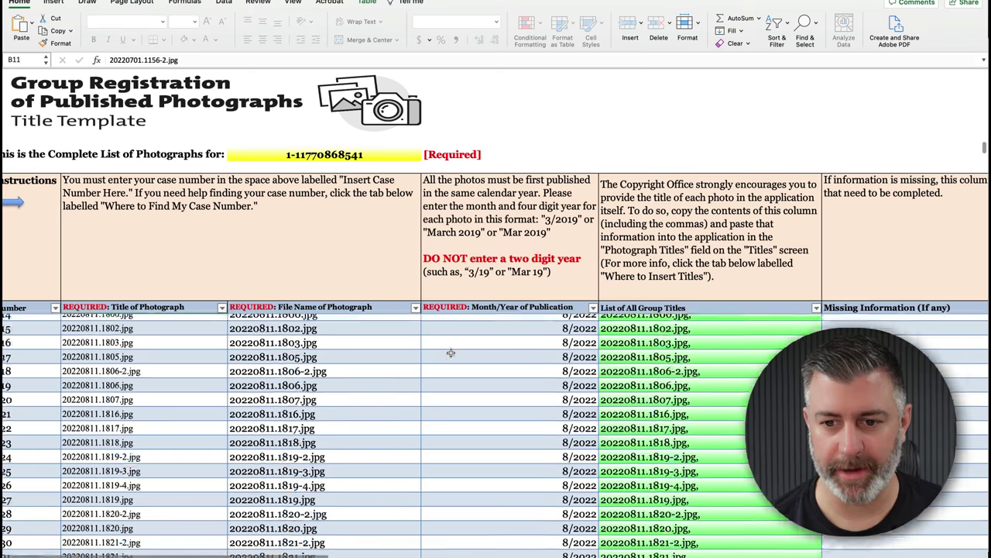
{"action": "scroll", "coordinate": [451, 352], "scroll_direction": "down", "scroll_amount": 20}
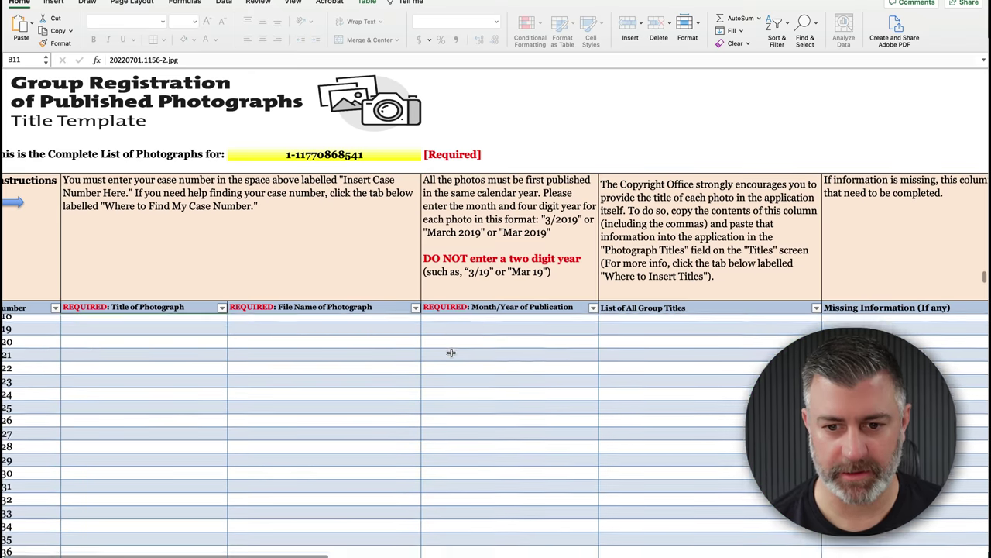
{"action": "scroll", "coordinate": [451, 352], "scroll_direction": "up", "scroll_amount": 1}
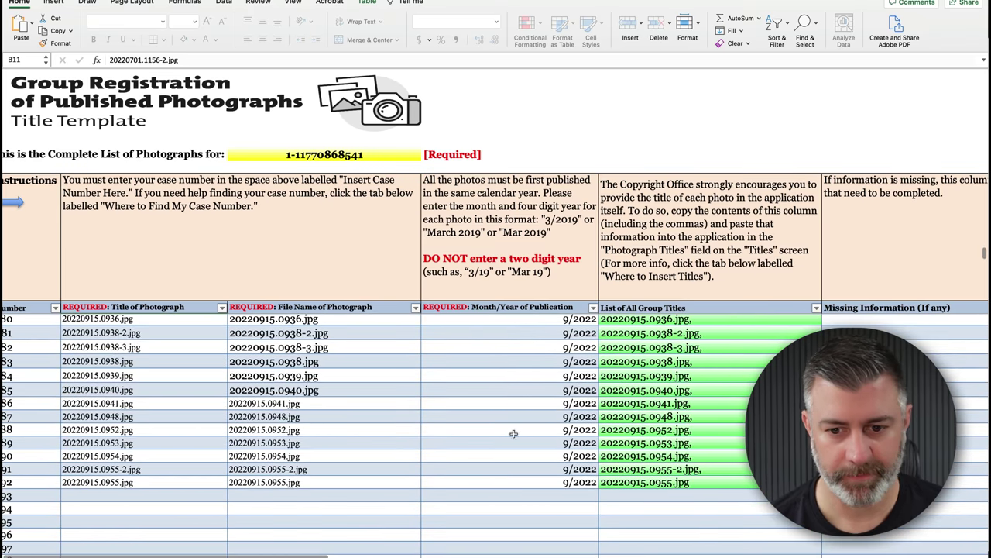
{"action": "left_click", "coordinate": [531, 482], "text": "shift"}
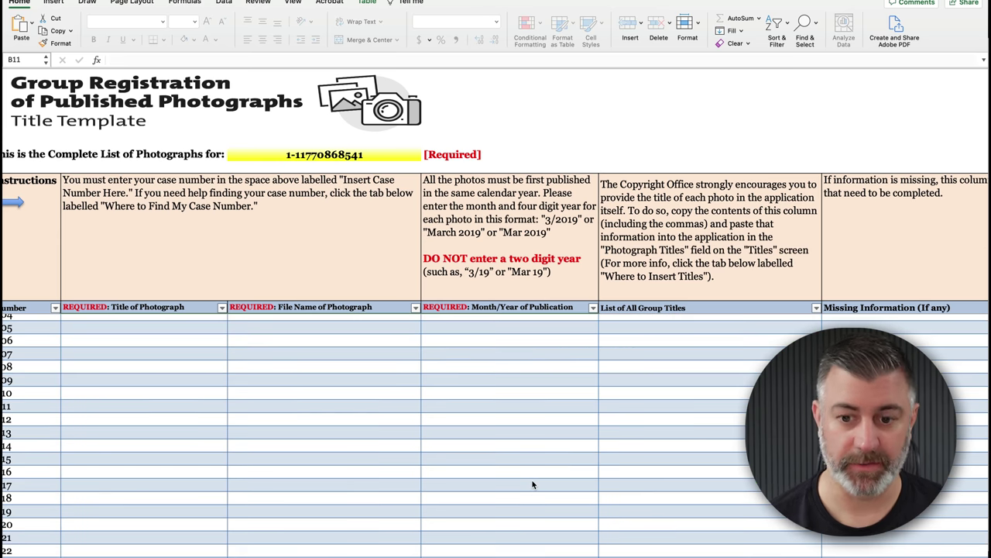
{"action": "key", "text": "BackSpace"}
{"action": "scroll", "coordinate": [463, 370], "scroll_direction": "up", "scroll_amount": 20}
{"action": "scroll", "coordinate": [463, 370], "scroll_direction": "up", "scroll_amount": 10}
{"action": "left_click", "coordinate": [160, 322]}
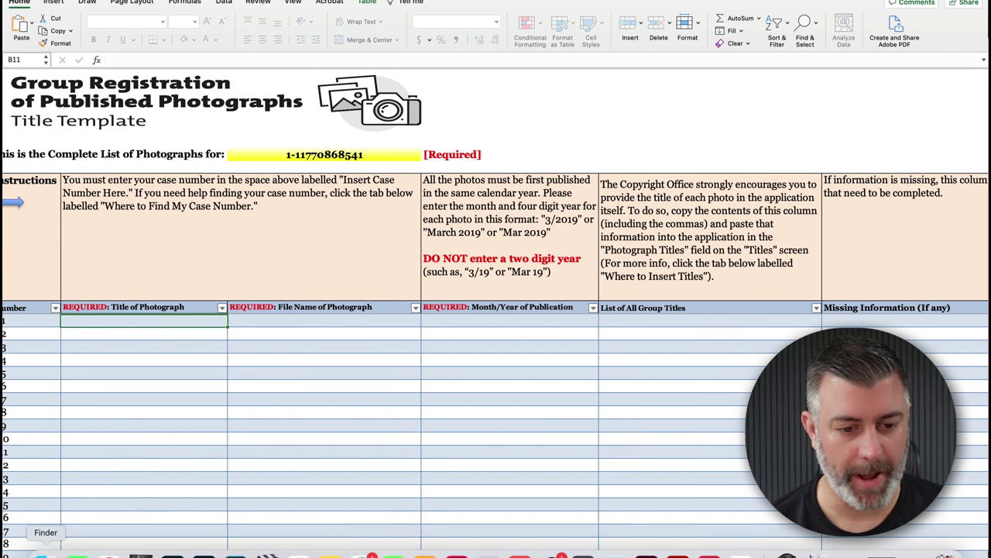
{"action": "left_click", "coordinate": [41, 546]}
- Select all the Q4 photo files in Finder, leaving the spreadsheet out
{"action": "left_click", "coordinate": [306, 500]}
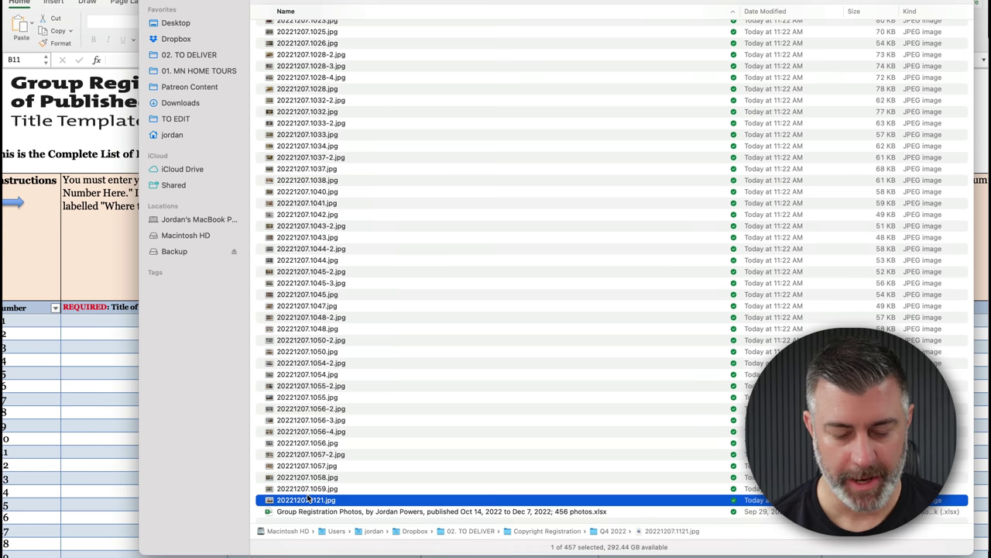
{"action": "key", "text": "super+a"}
{"action": "left_click", "coordinate": [314, 512], "text": "super"}
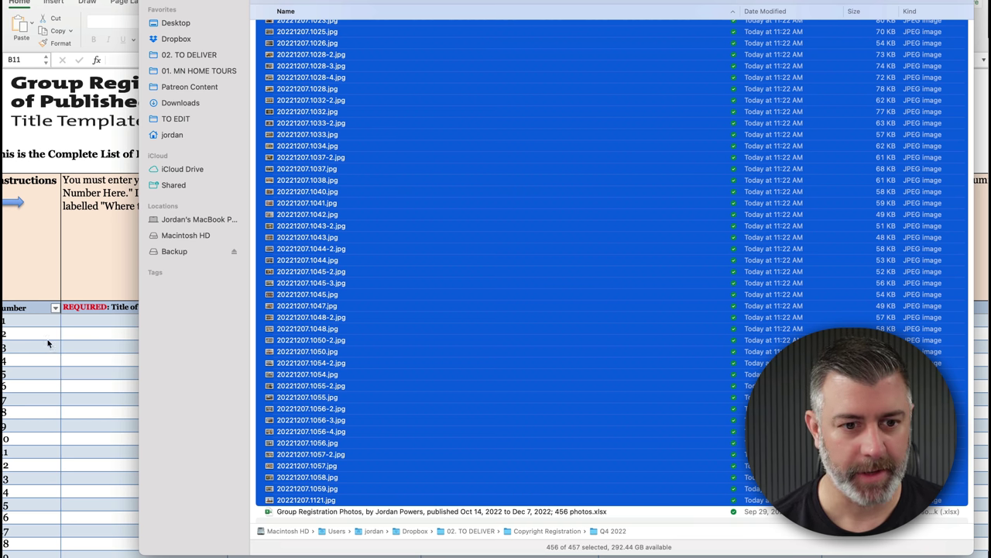
- Paste the 456 photo file names, starting 20221014.1147.jpg, into the template and return to the first row
{"action": "left_click", "coordinate": [90, 326]}
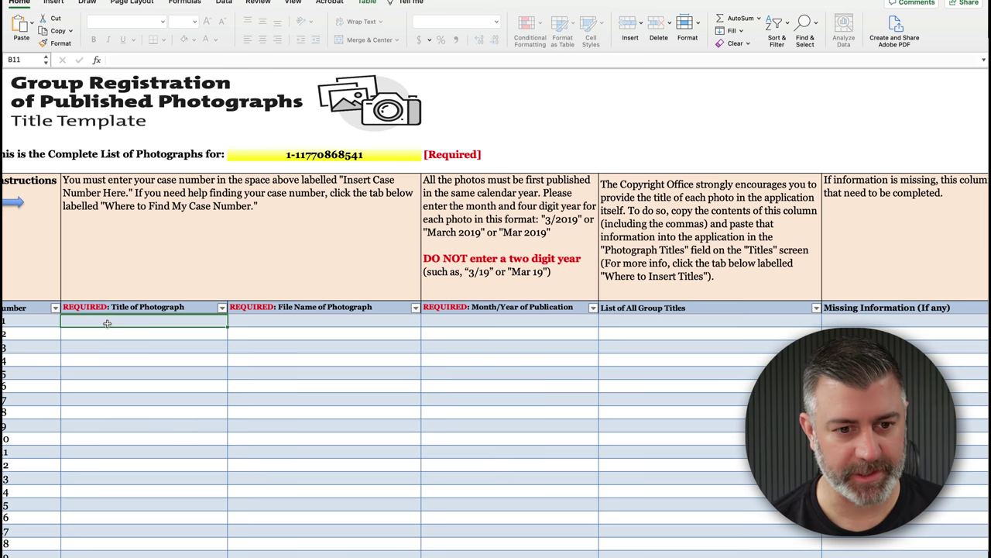
{"action": "scroll", "coordinate": [107, 324], "scroll_direction": "left", "scroll_amount": 2}
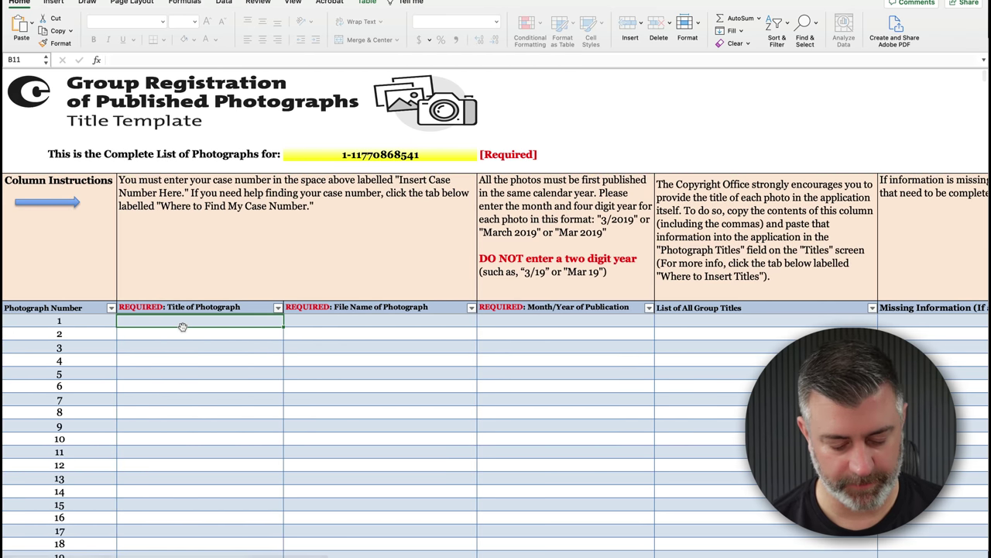
{"action": "key", "text": "super+v"}
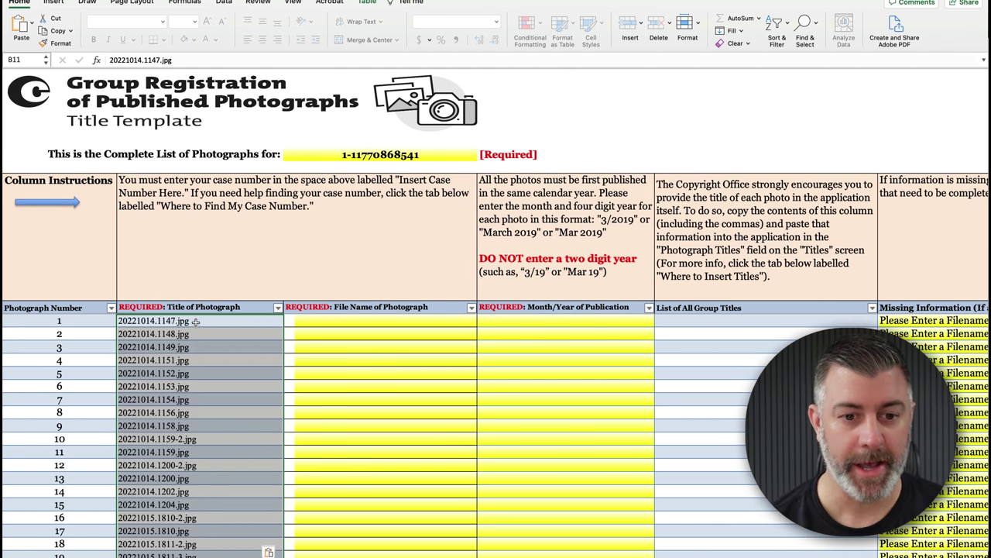
{"action": "left_click", "coordinate": [188, 320]}
{"action": "scroll", "coordinate": [194, 329], "scroll_direction": "down", "scroll_amount": 20}
{"action": "scroll", "coordinate": [201, 348], "scroll_direction": "down", "scroll_amount": 15}
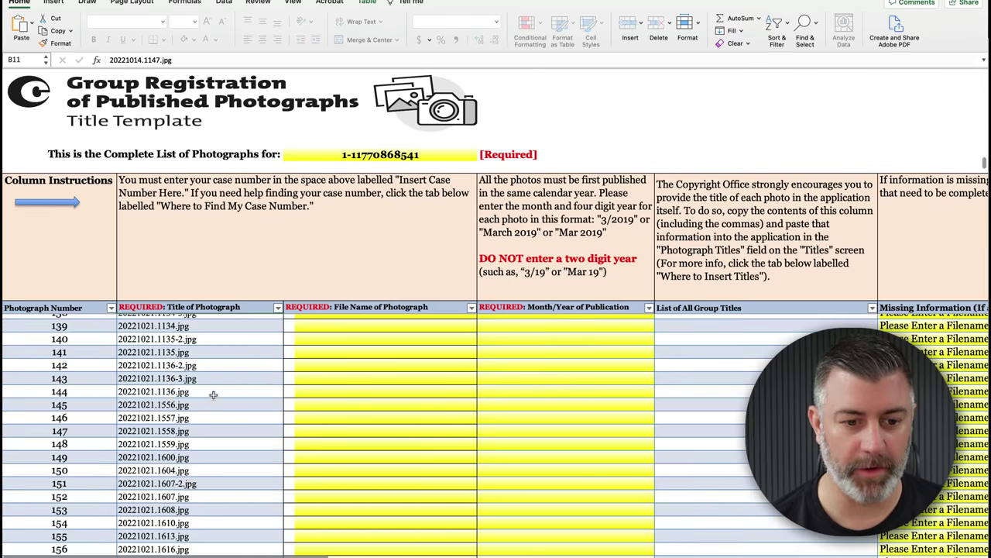
{"action": "scroll", "coordinate": [217, 364], "scroll_direction": "up", "scroll_amount": 20}
{"action": "scroll", "coordinate": [225, 366], "scroll_direction": "up", "scroll_amount": 10}
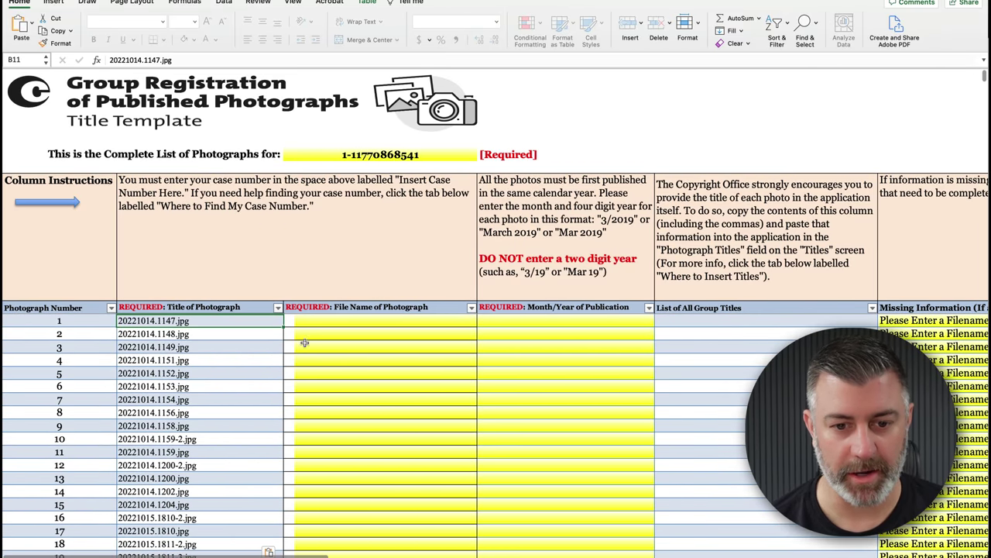
{"action": "left_click", "coordinate": [308, 320]}
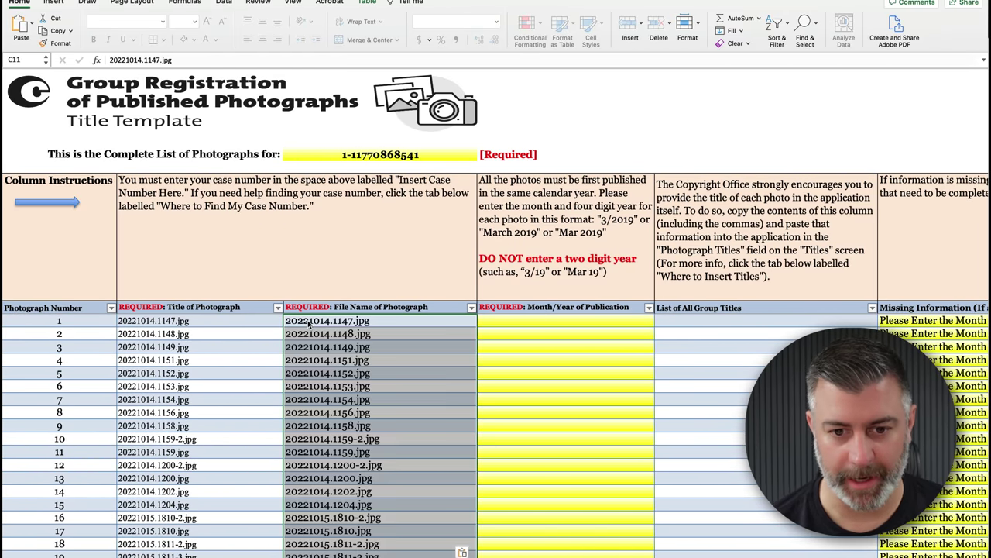
- Enter 10/2022 for the first three photos and fill it down through the October photos
{"action": "left_click", "coordinate": [544, 321]}
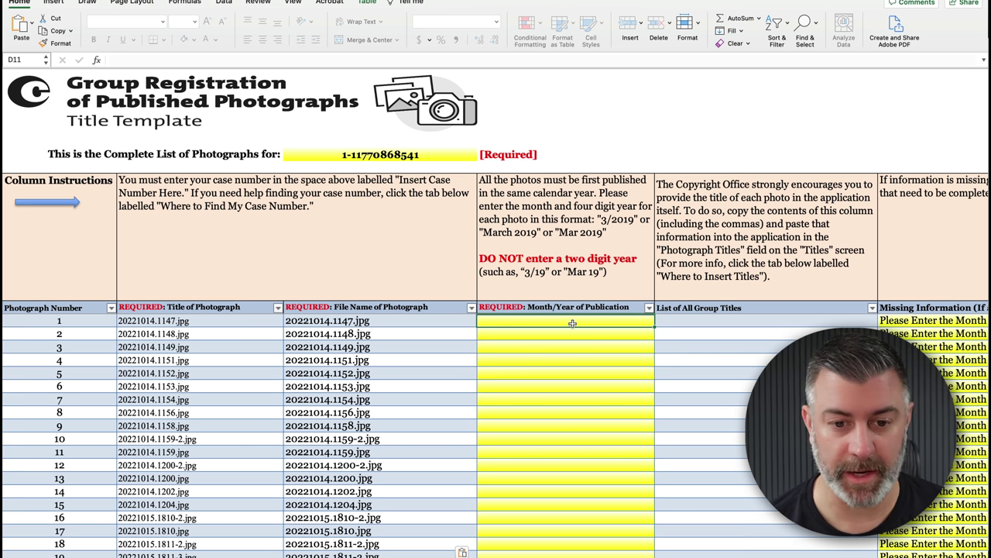
{"action": "type", "text": "10"}
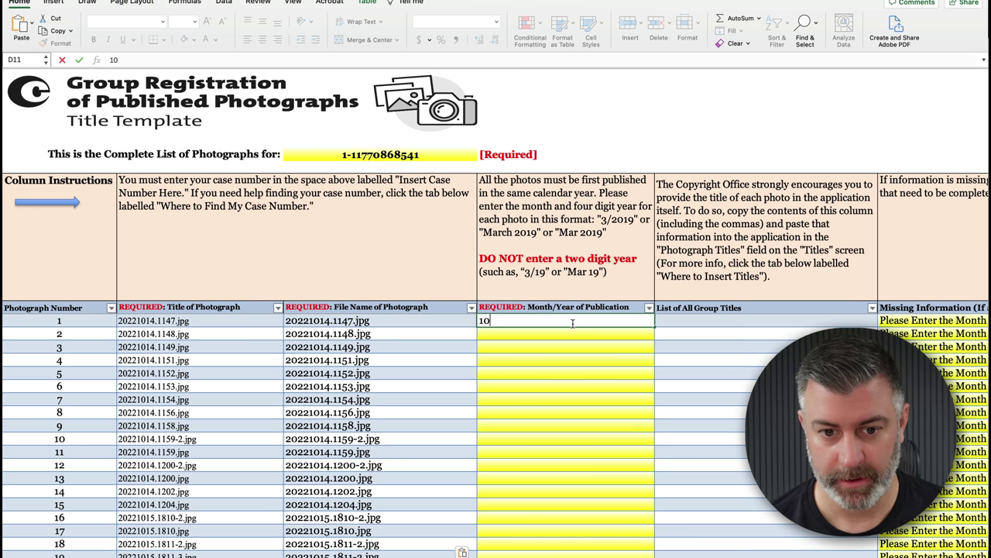
{"action": "type", "text": "/22"}
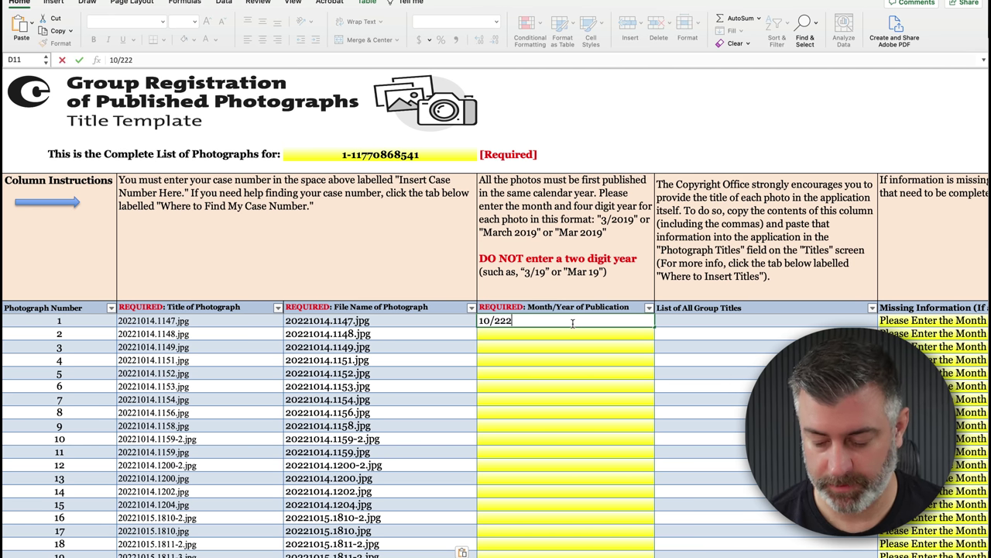
{"action": "key", "text": "Return"}
{"action": "type", "text": "2"}
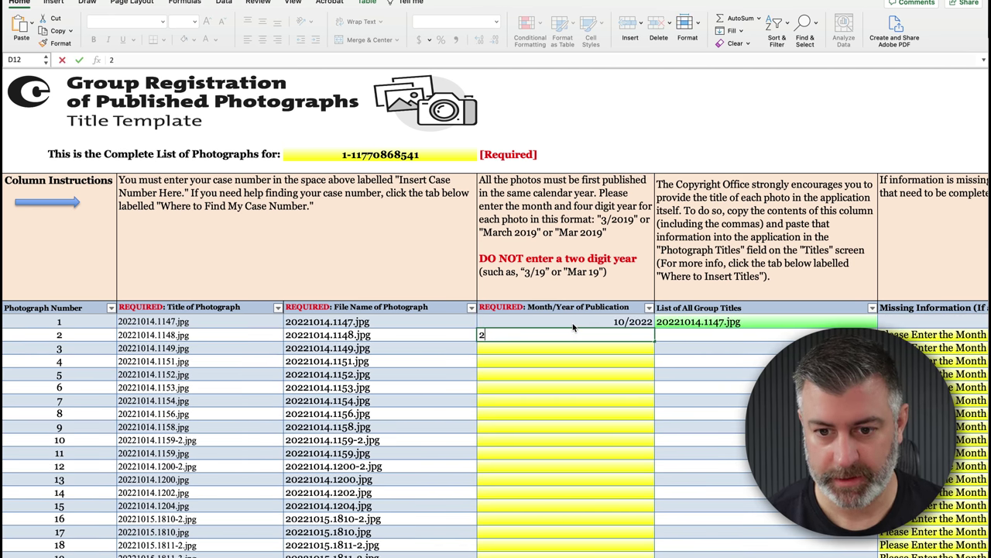
{"action": "key", "text": "BackSpace"}
{"action": "type", "text": "10/2022"}
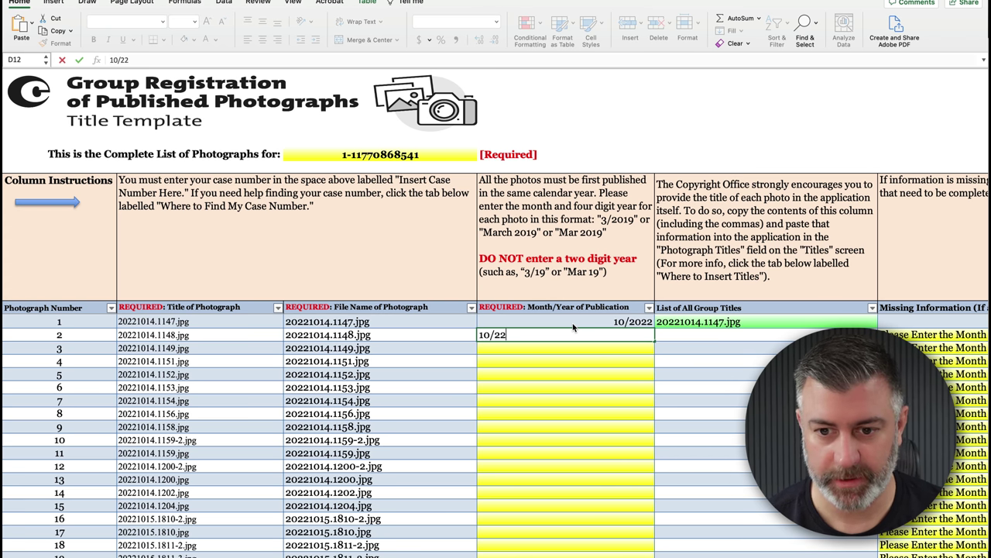
{"action": "key", "text": "Return"}
{"action": "type", "text": "10/2022"}
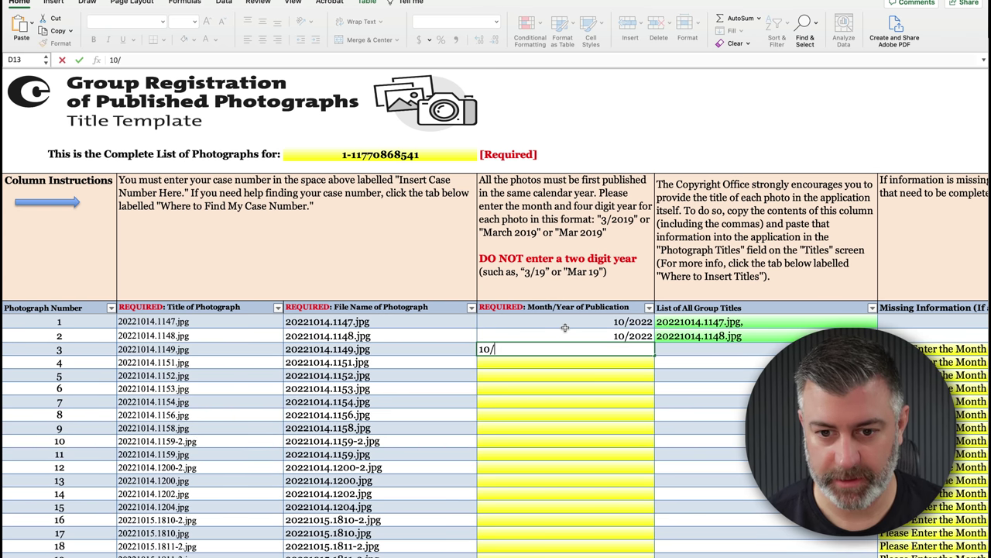
{"action": "key", "text": "Return"}
{"action": "scroll", "coordinate": [577, 327], "scroll_direction": "right", "scroll_amount": 1}
{"action": "left_click_drag", "start_coordinate": [577, 327], "coordinate": [575, 346]}
{"action": "left_click_drag", "start_coordinate": [647, 356], "coordinate": [642, 440]}
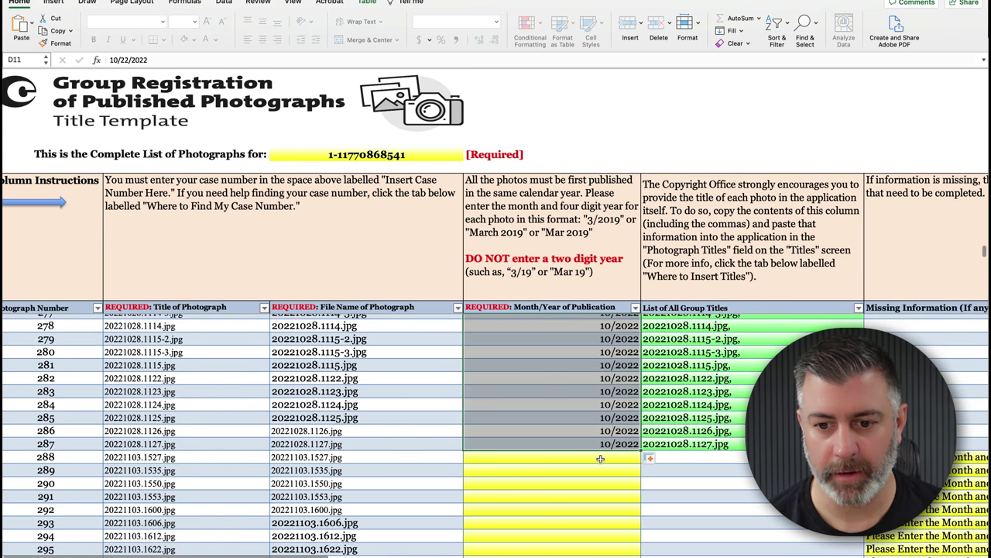
- Enter 11/2022 for the November photos and fill it down through that batch
{"action": "left_click", "coordinate": [598, 458]}
{"action": "type", "text": "11/22"}
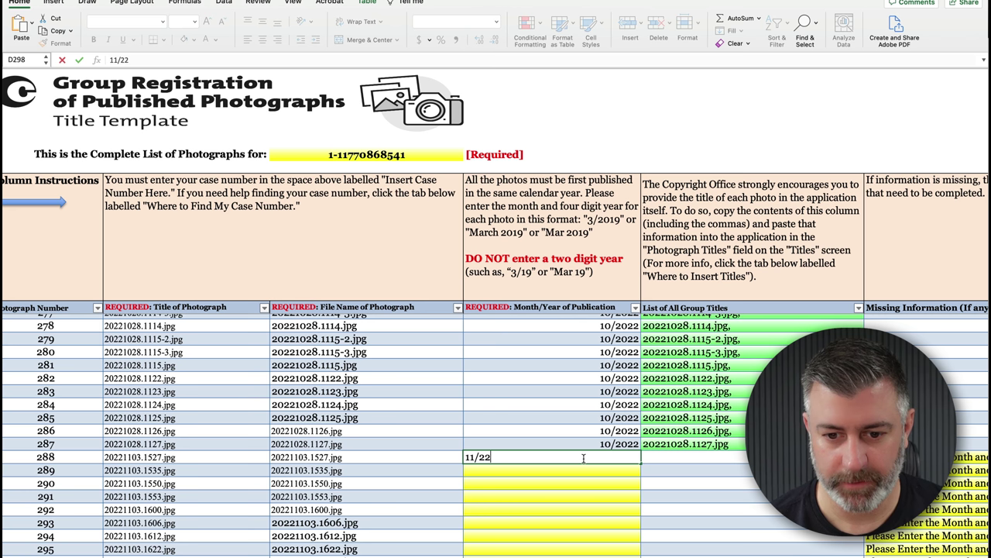
{"action": "key", "text": "Return"}
{"action": "type", "text": "11/22"}
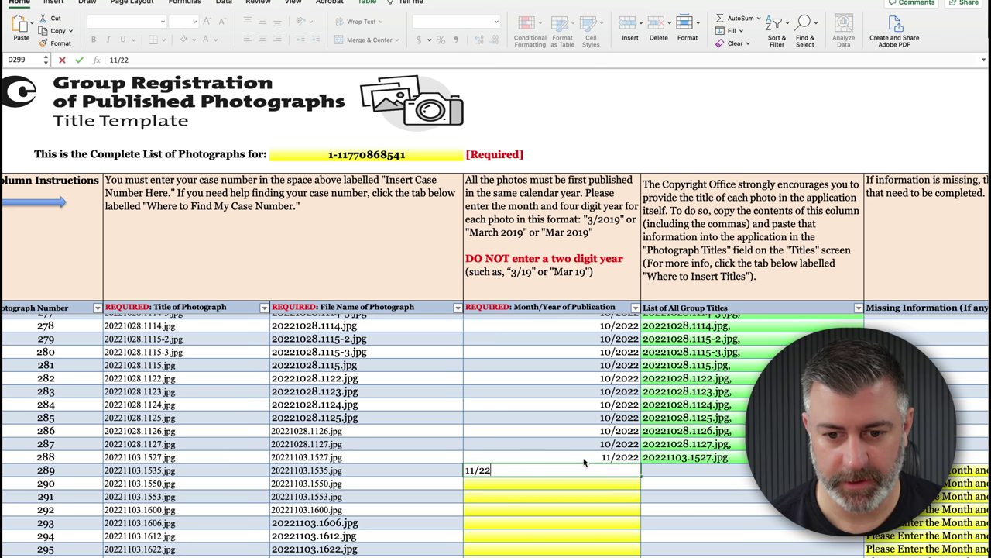
{"action": "key", "text": "Return"}
{"action": "type", "text": "11/22"}
{"action": "key", "text": "Return"}
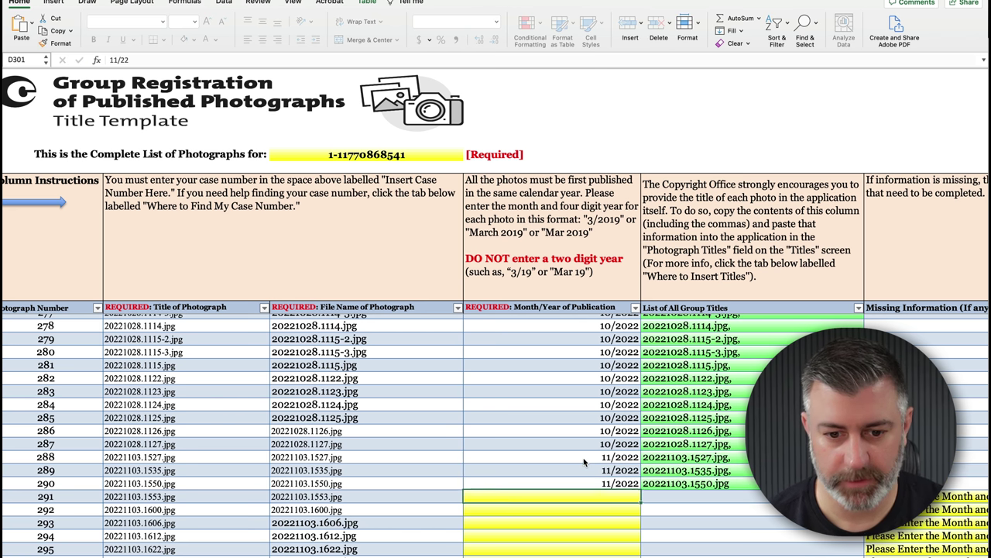
{"action": "left_click", "coordinate": [590, 457]}
{"action": "left_click_drag", "start_coordinate": [586, 483], "coordinate": [640, 381]}
- Fill 12/2022 down to the last photo, then return to the top and select case number cell C7
{"action": "left_click", "coordinate": [542, 387]}
{"action": "type", "text": "12/22 12/22 12/22"}
{"action": "left_click_drag", "start_coordinate": [542, 386], "coordinate": [542, 412]}
{"action": "left_click_drag", "start_coordinate": [632, 420], "coordinate": [639, 554]}
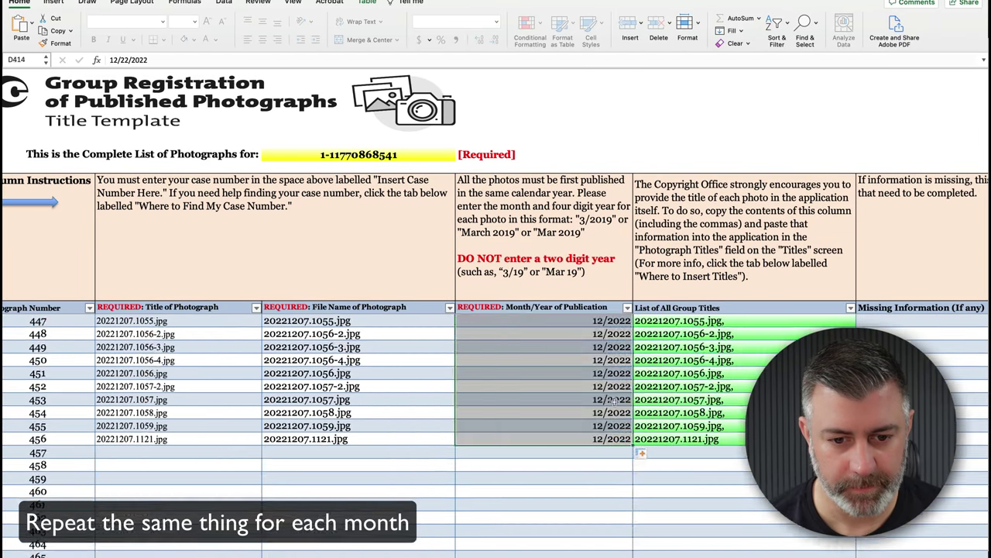
{"action": "key", "text": "ctrl+Up"}
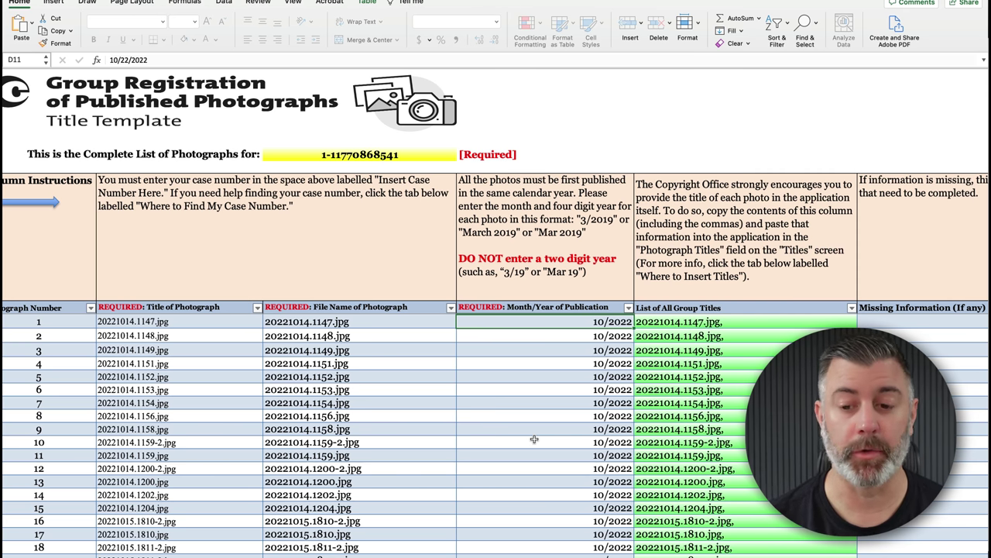
{"action": "left_click", "coordinate": [707, 323]}
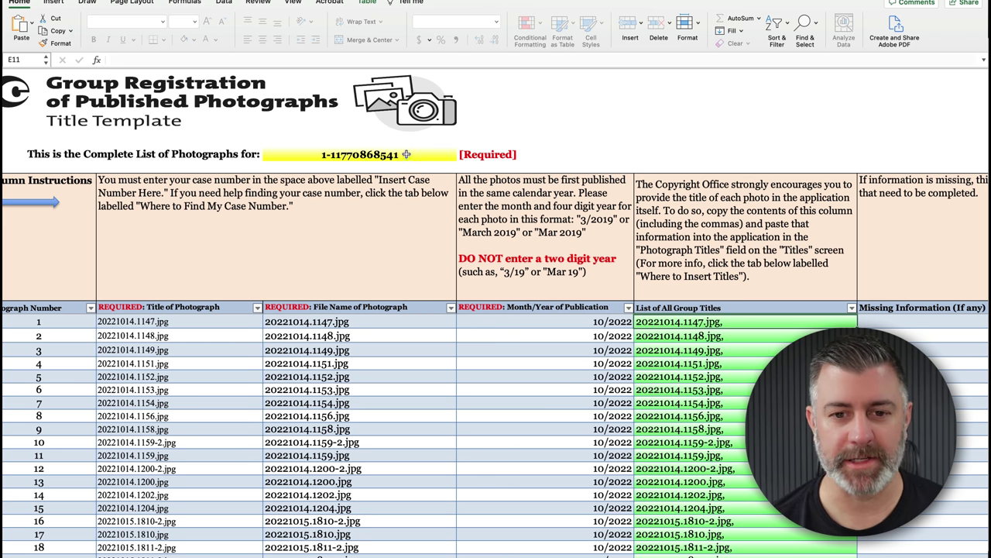
{"action": "left_click", "coordinate": [403, 155]}
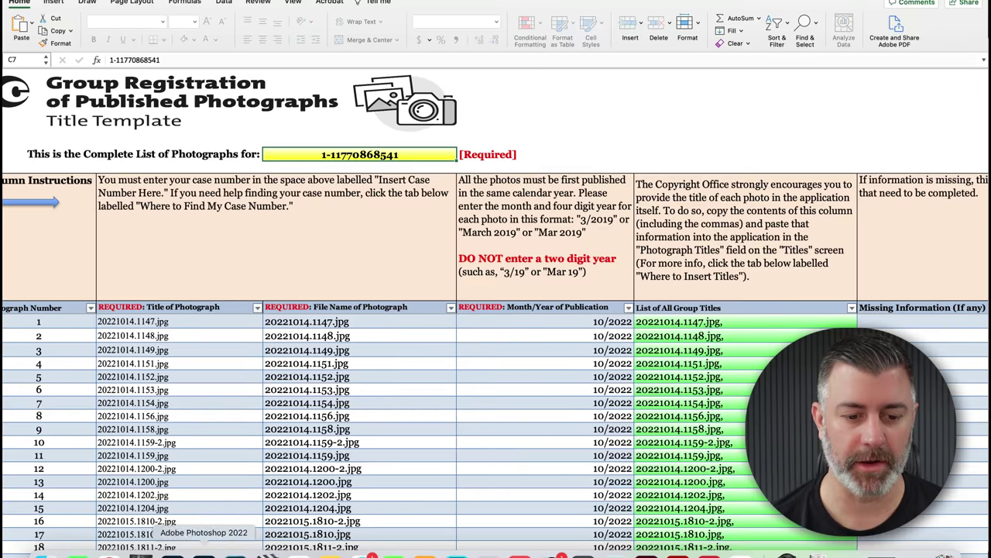
- Log in to eCO from the copyright.gov registration page using the saved login
{"action": "left_click", "coordinate": [112, 546]}
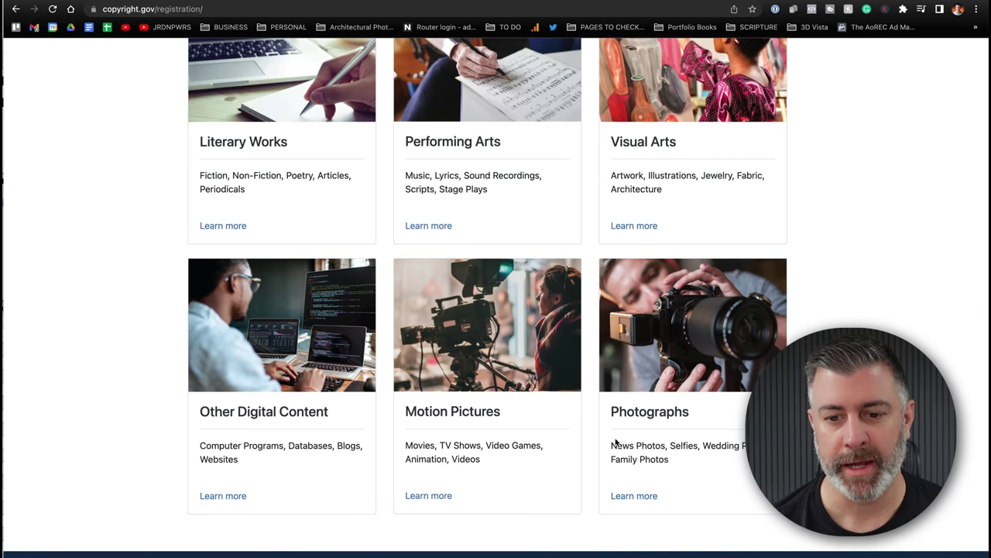
{"action": "scroll", "coordinate": [453, 310], "scroll_direction": "up", "scroll_amount": 15}
{"action": "scroll", "coordinate": [446, 302], "scroll_direction": "down", "scroll_amount": 1}
{"action": "scroll", "coordinate": [446, 302], "scroll_direction": "down", "scroll_amount": 5}
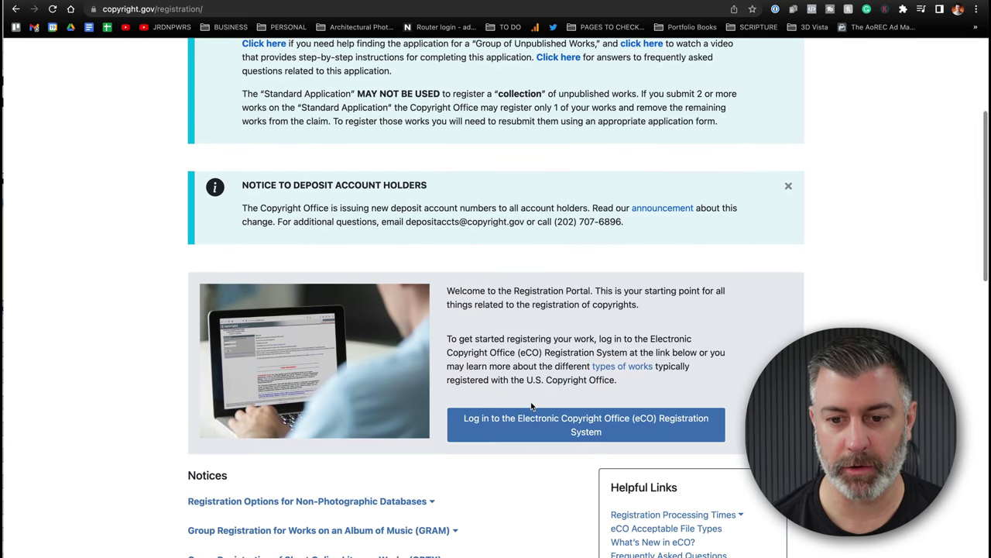
{"action": "left_click", "coordinate": [538, 428]}
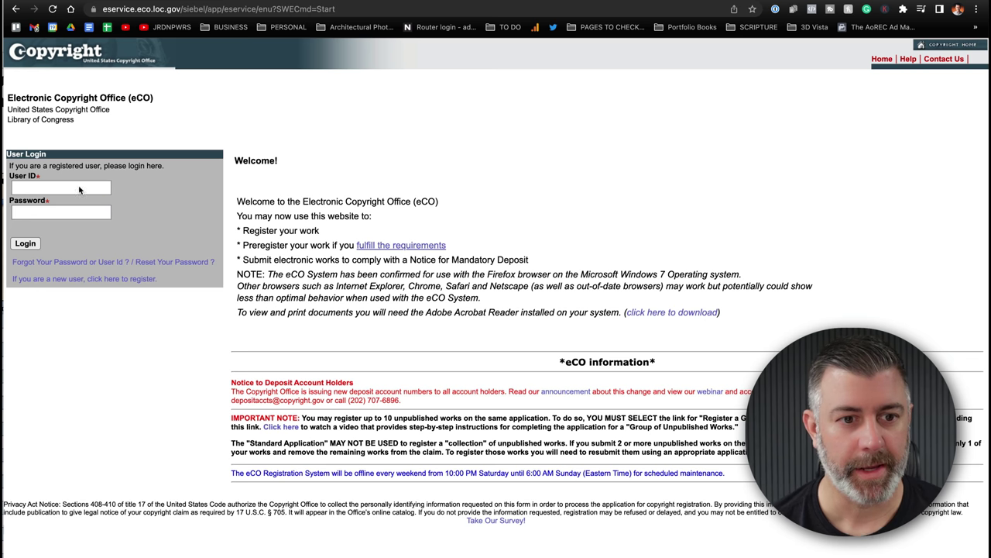
{"action": "left_click", "coordinate": [41, 188]}
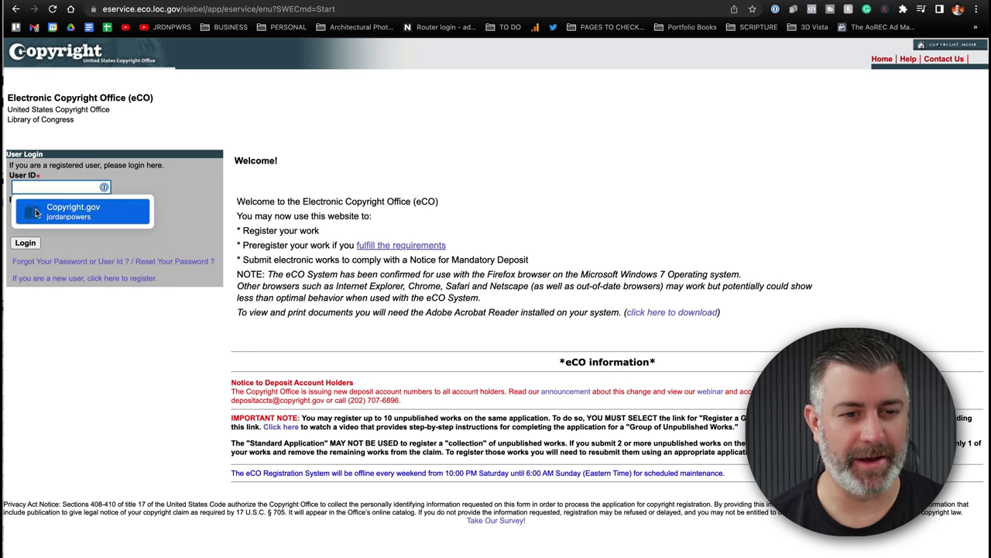
{"action": "left_click", "coordinate": [62, 220]}
{"action": "key", "text": "Return"}
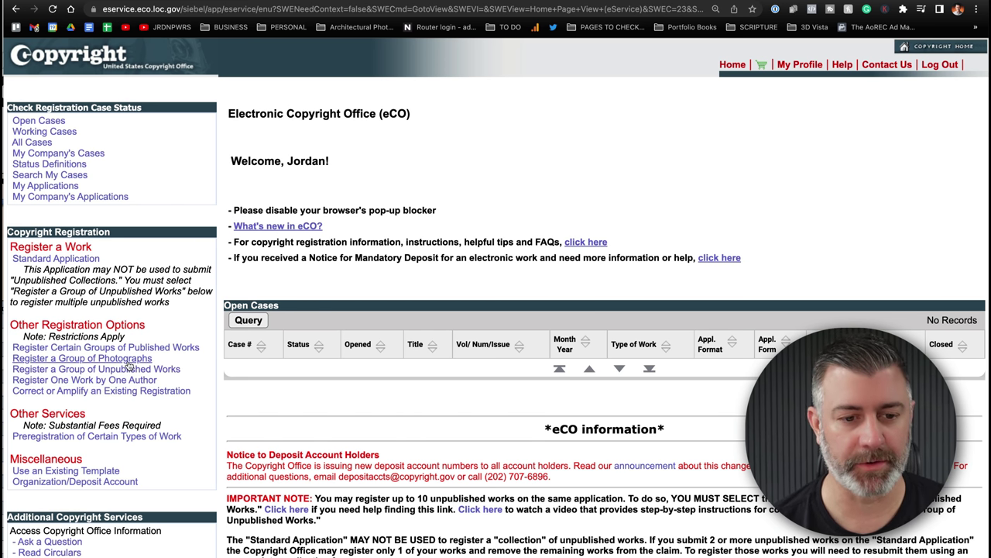
- Start a new Group of Photographs registration and copy its new case number
{"action": "left_click", "coordinate": [99, 359]}
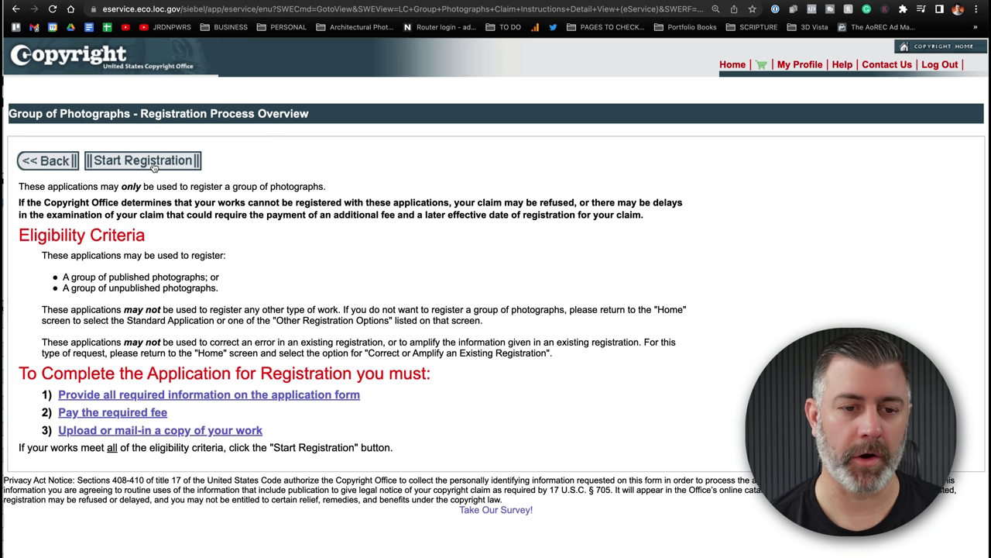
{"action": "left_click", "coordinate": [152, 161]}
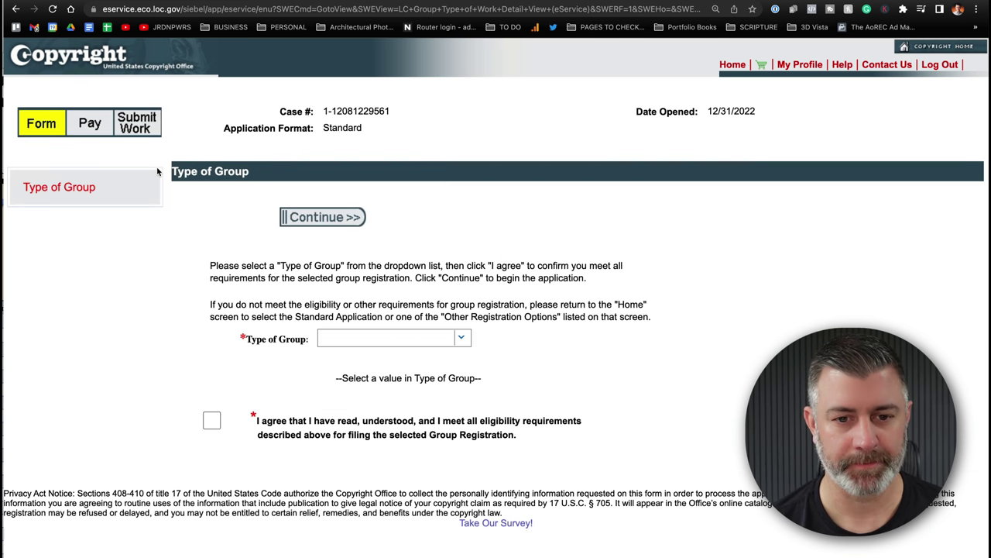
{"action": "left_click_drag", "start_coordinate": [392, 113], "coordinate": [325, 111]}
{"action": "right_click", "coordinate": [349, 114]}
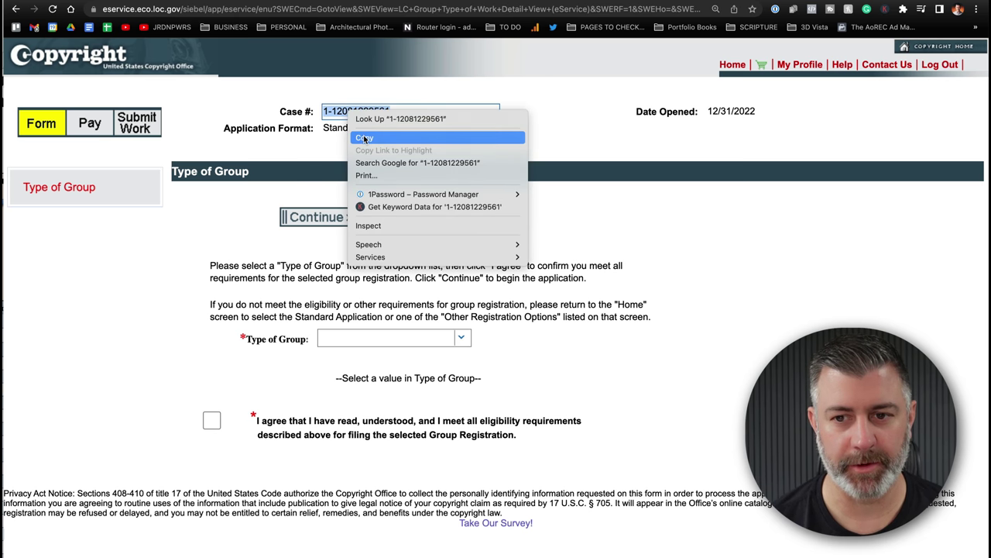
{"action": "left_click", "coordinate": [364, 139]}
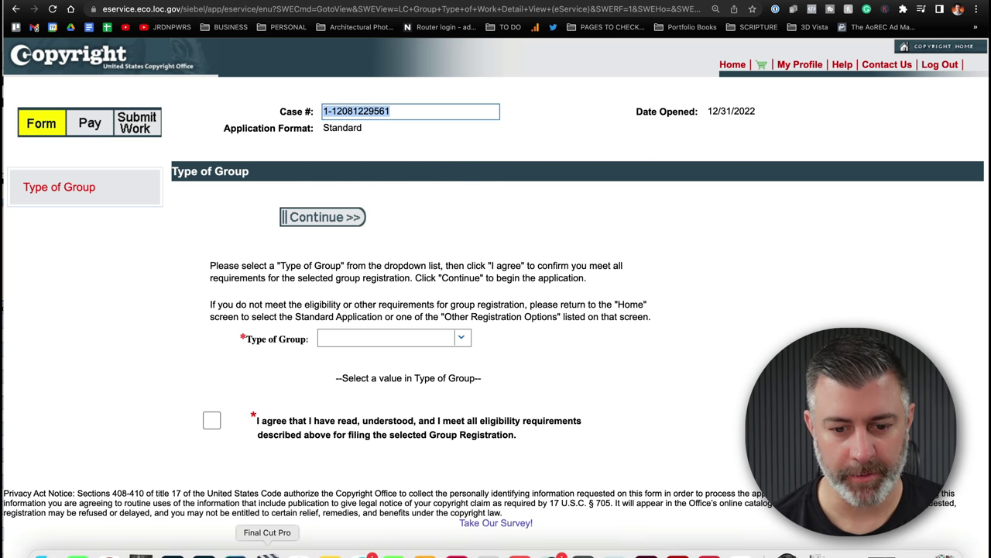
- Paste the new eCO case number into cell C7 of the Excel title template
{"action": "left_click", "coordinate": [803, 552]}
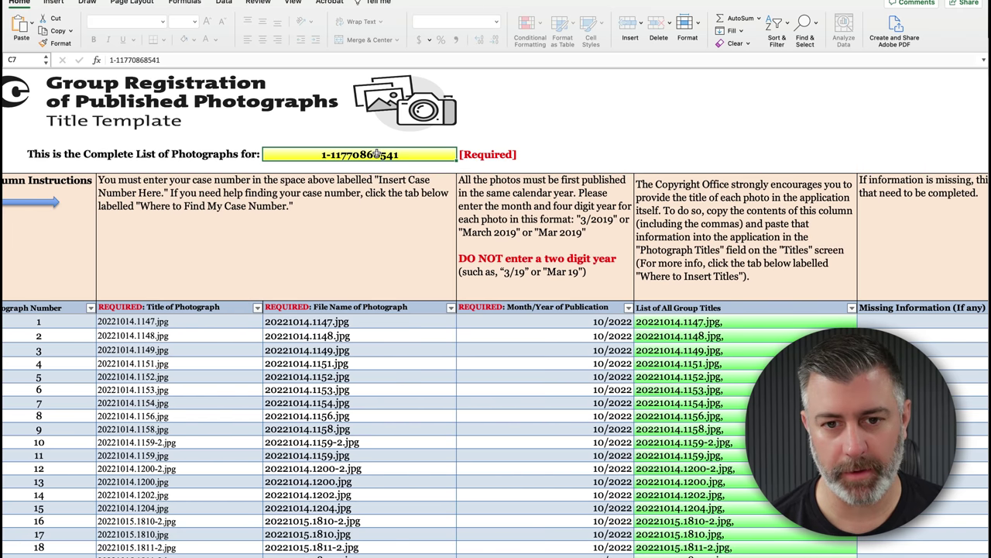
{"action": "key", "text": "super+v"}
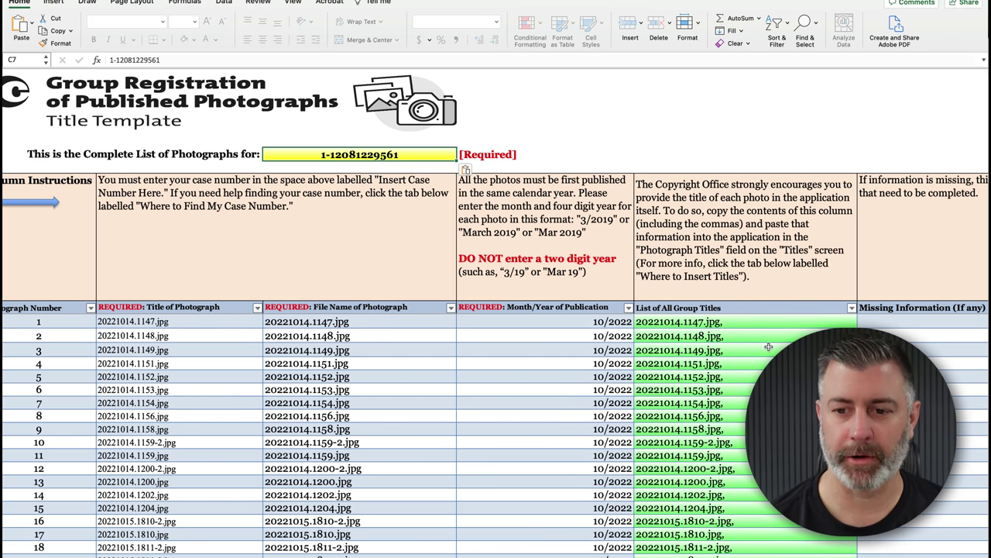
{"action": "left_click", "coordinate": [571, 145]}
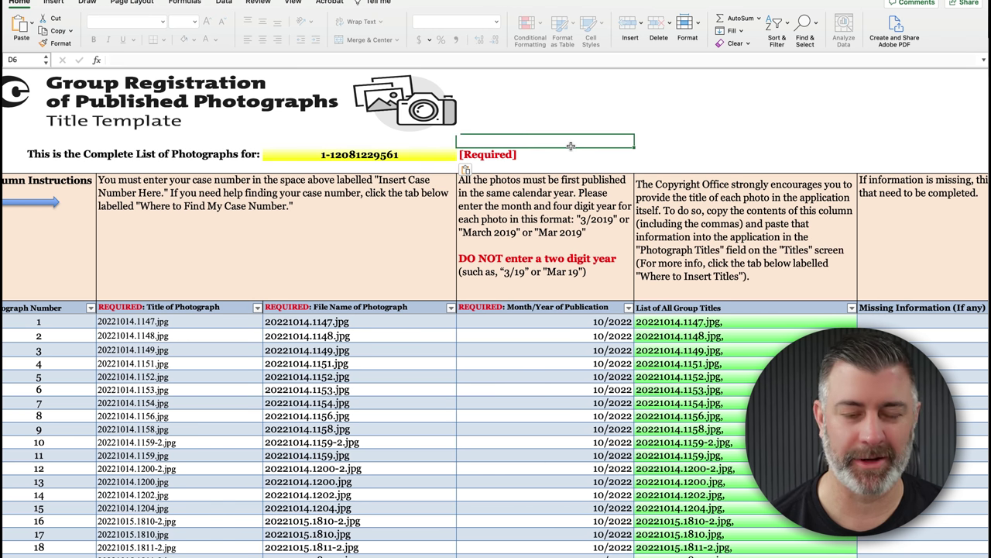
{"action": "left_click", "coordinate": [429, 155]}
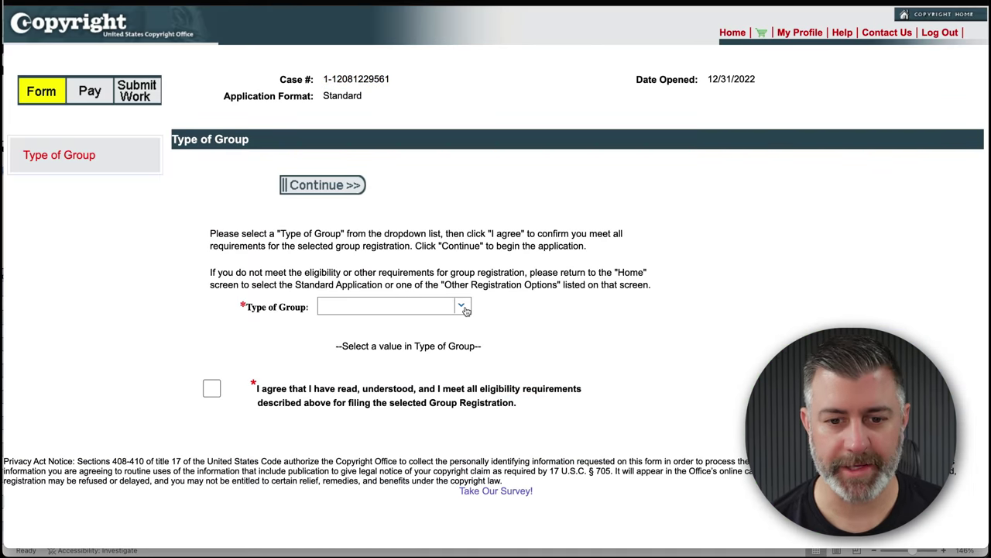
- Choose Published Photographs as the group type, accept eligibility requirements, and continue to Titles
{"action": "left_click", "coordinate": [462, 307]}
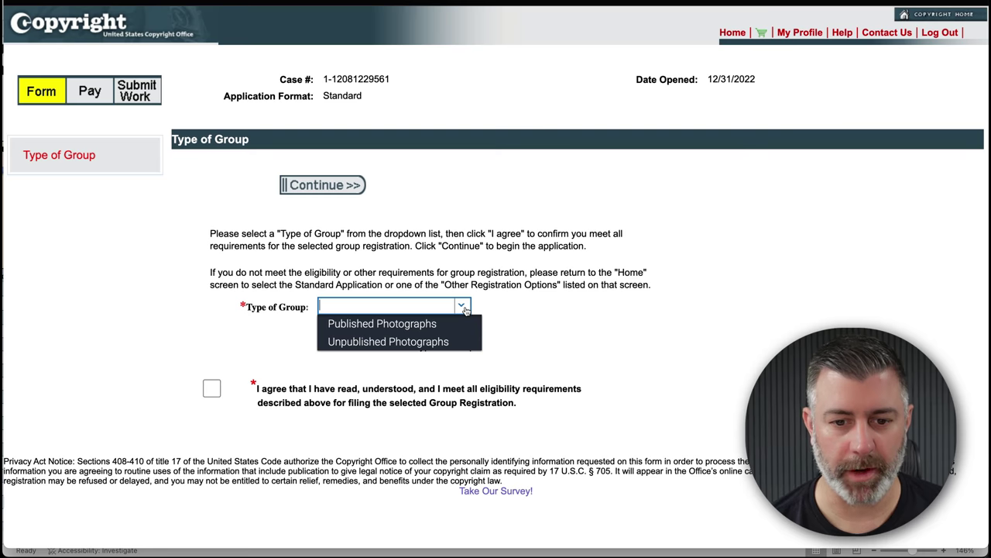
{"action": "left_click", "coordinate": [427, 324]}
{"action": "scroll", "coordinate": [211, 432], "scroll_direction": "down", "scroll_amount": 5}
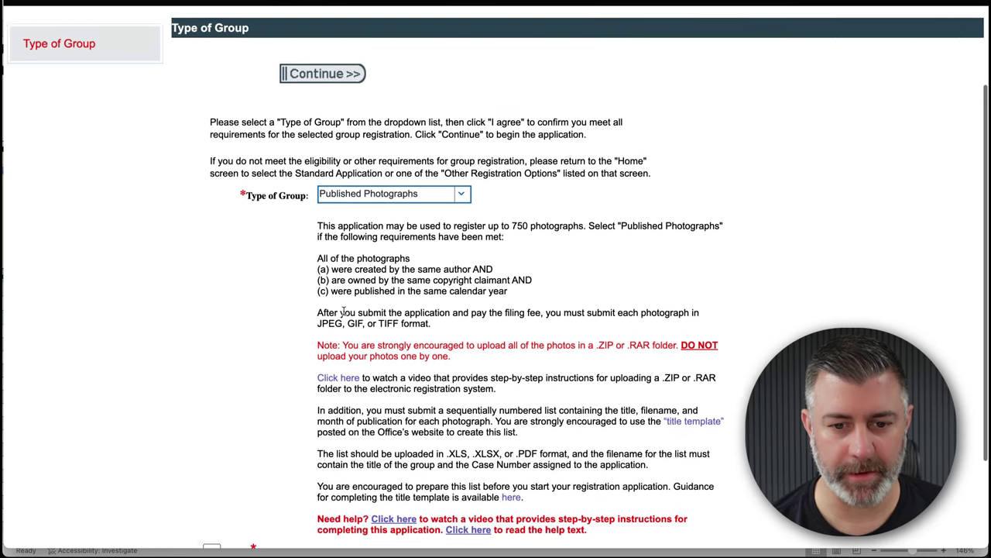
{"action": "left_click", "coordinate": [212, 430]}
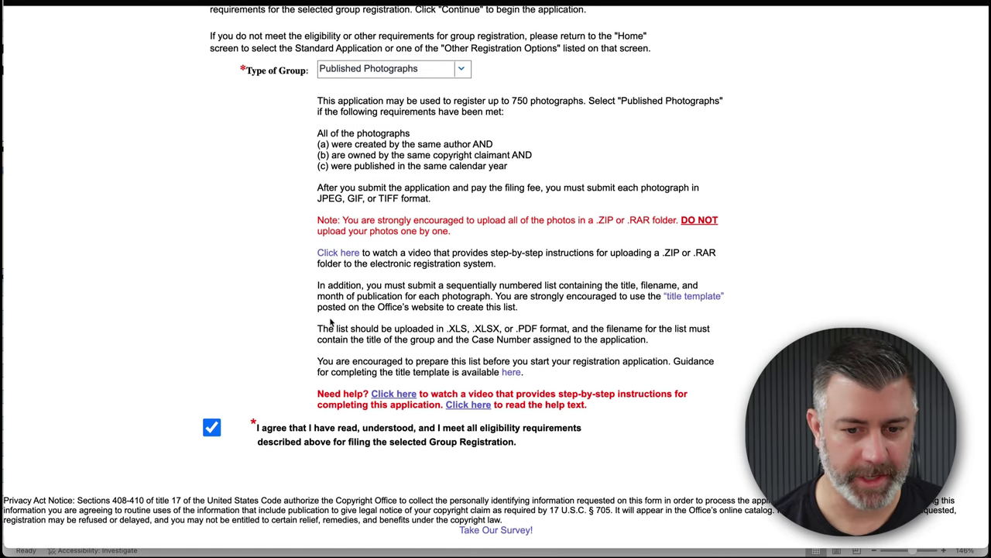
{"action": "scroll", "coordinate": [381, 354], "scroll_direction": "up", "scroll_amount": 5}
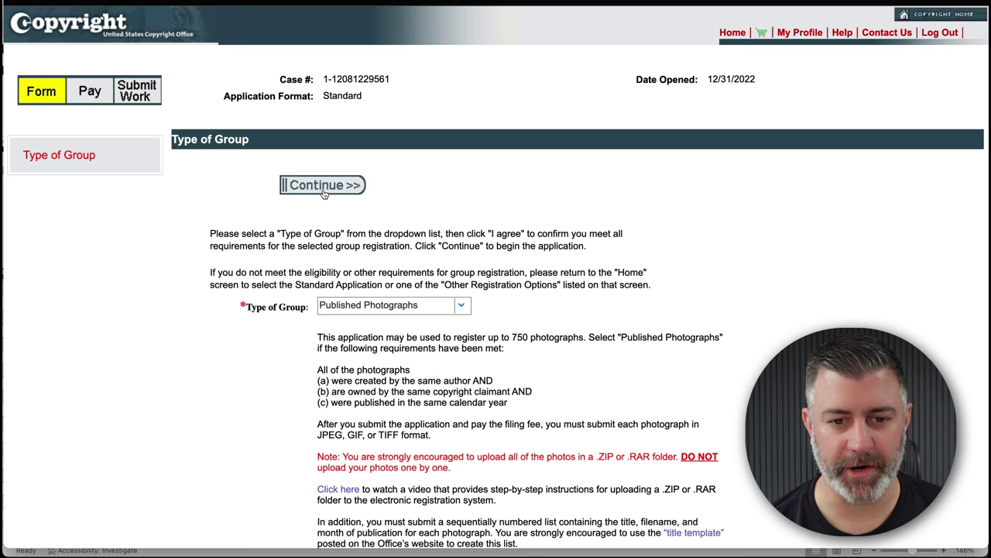
{"action": "left_click", "coordinate": [325, 194]}
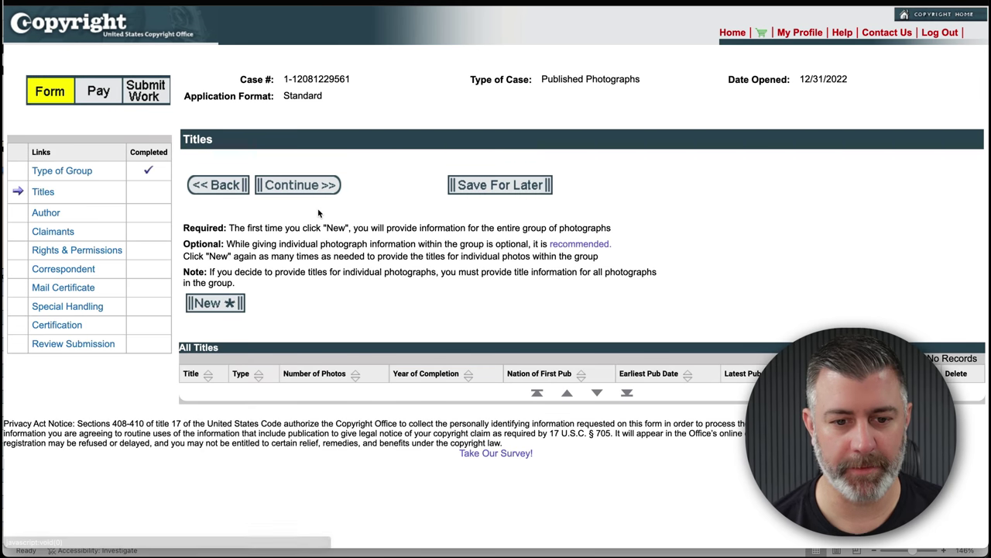
- Add a new group title entry and bring up the folder holding the photo list
{"action": "left_click", "coordinate": [217, 303]}
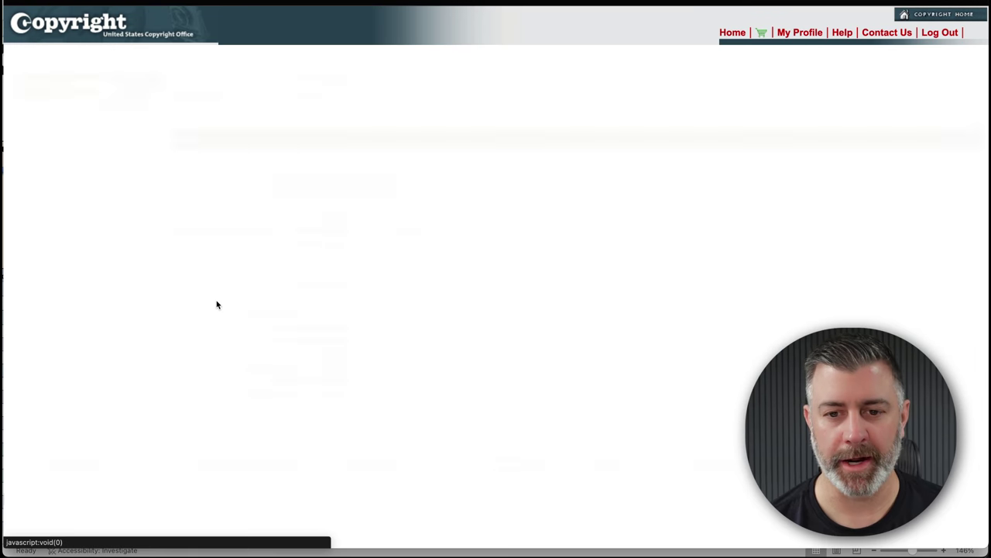
{"action": "left_click", "coordinate": [400, 285]}
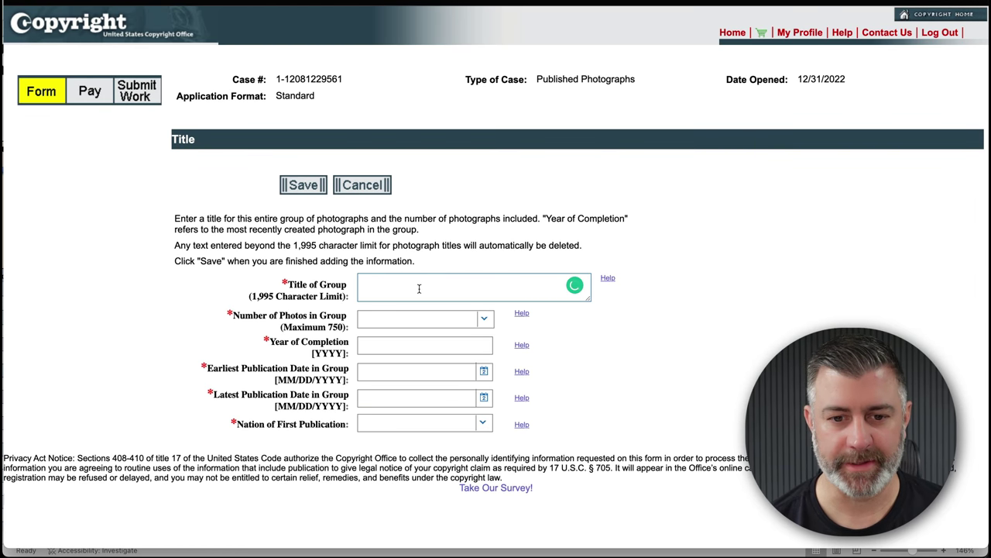
{"action": "left_click", "coordinate": [44, 534]}
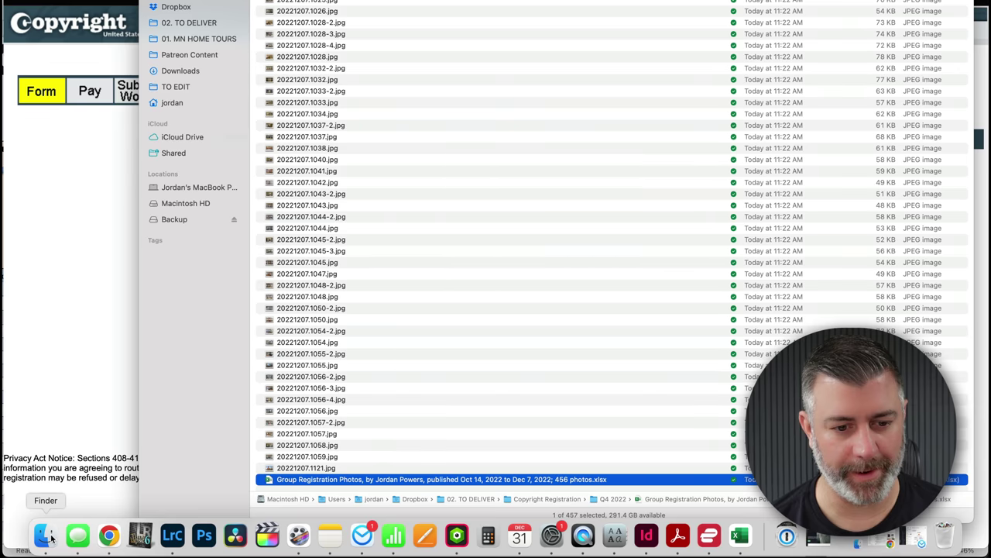
- Use the spreadsheet's file name as the group title, with 456 photos completed in 2022
{"action": "left_click", "coordinate": [350, 483]}
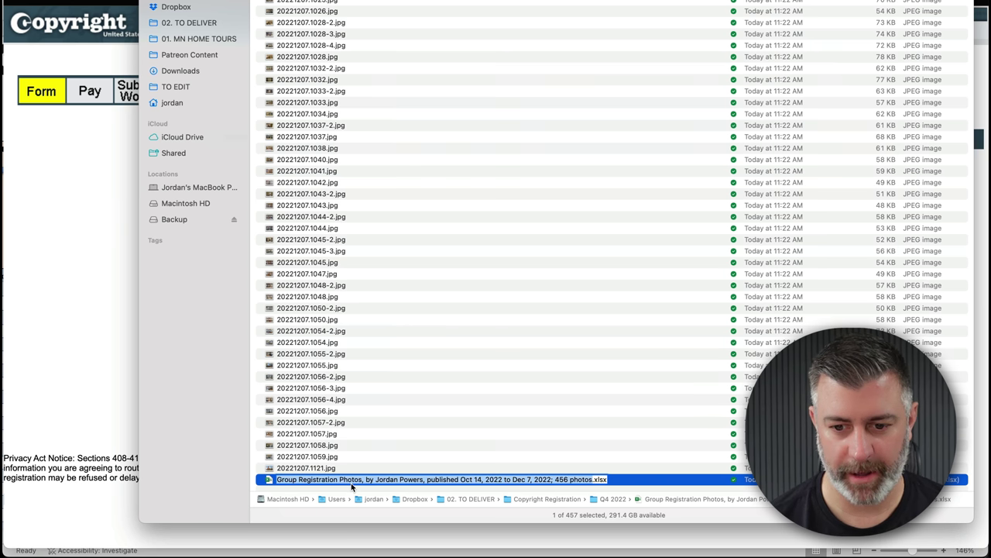
{"action": "left_click", "coordinate": [67, 289]}
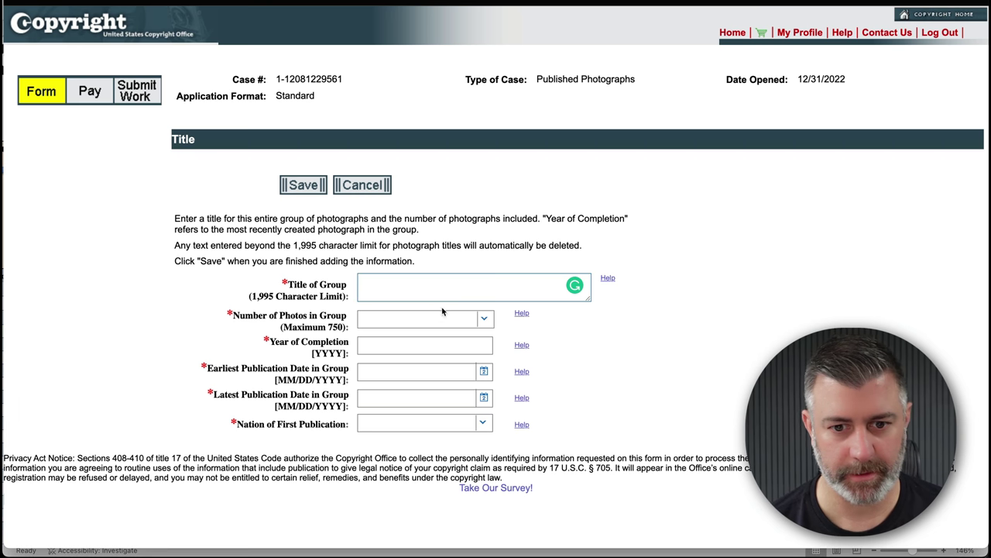
{"action": "left_click", "coordinate": [445, 290]}
{"action": "key", "text": "cmd+v"}
{"action": "left_click", "coordinate": [428, 314]}
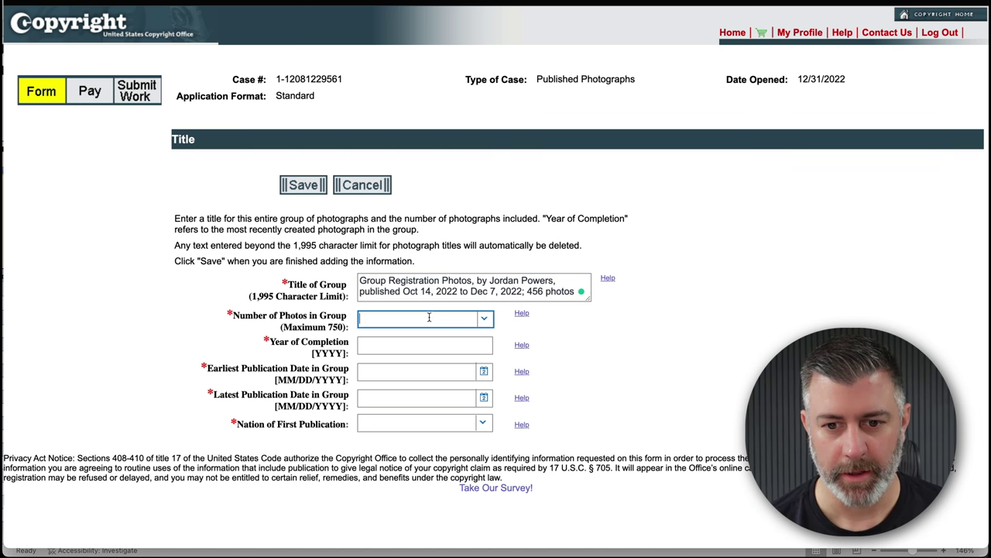
{"action": "type", "text": "456"}
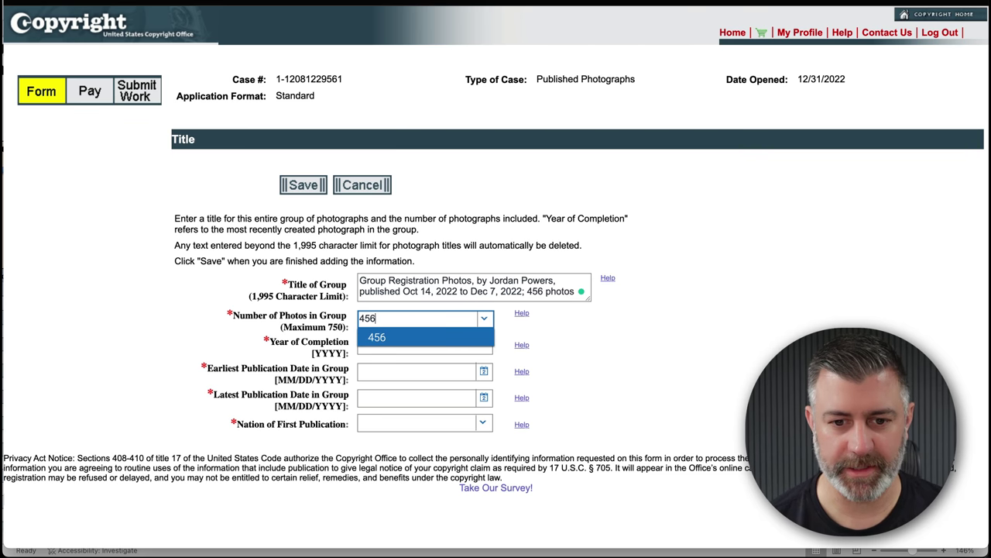
{"action": "left_click", "coordinate": [390, 338]}
{"action": "left_click", "coordinate": [401, 342]}
{"action": "type", "text": "2022"}
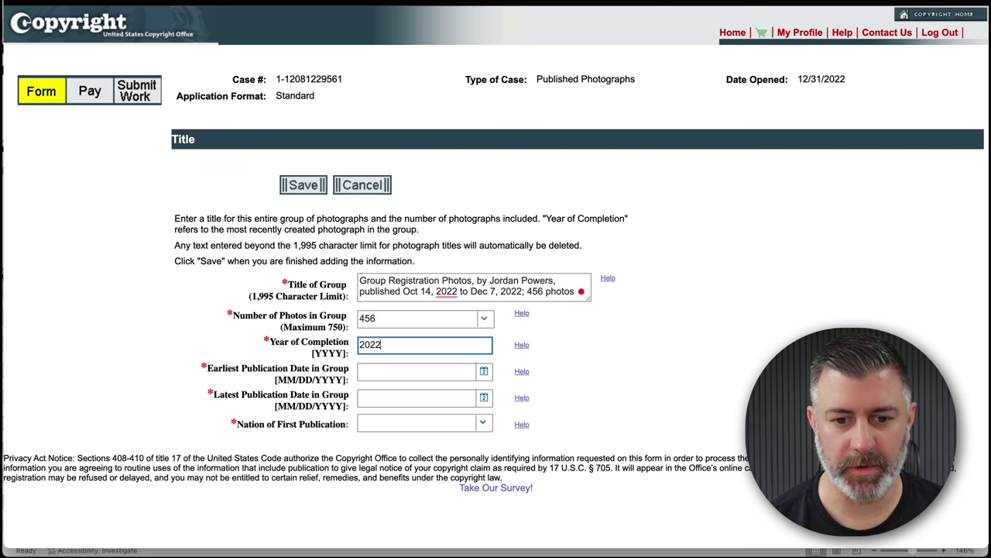
- Set publication dates 10/14/2022 to 12/07/2022, nation United States, and save the group title
{"action": "left_click", "coordinate": [484, 374]}
{"action": "left_click", "coordinate": [369, 202]}
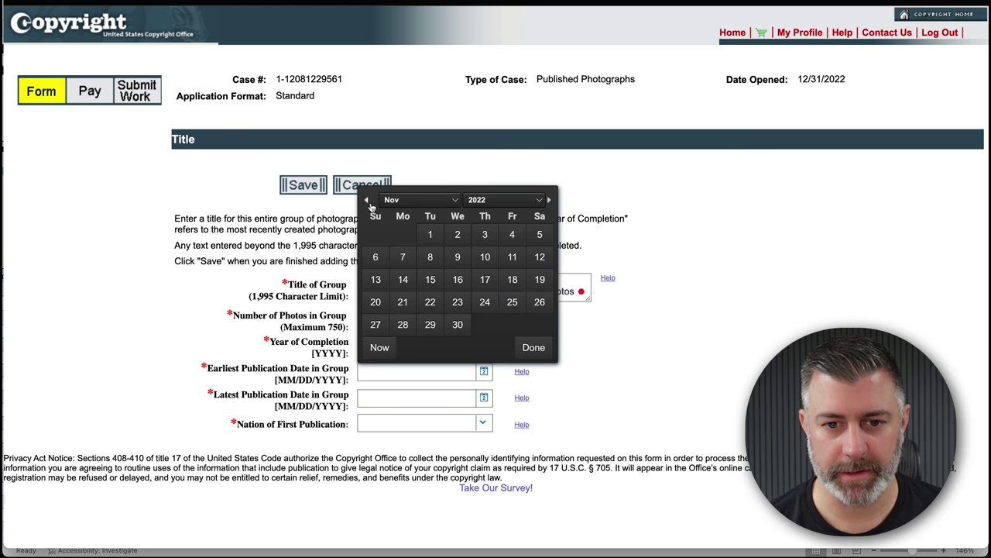
{"action": "left_click", "coordinate": [369, 202]}
{"action": "key", "text": "Escape"}
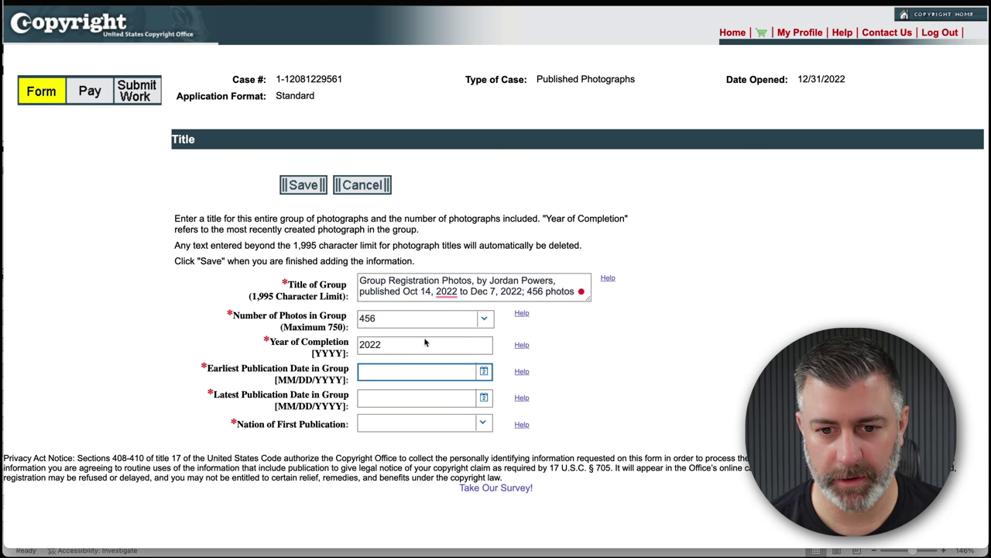
{"action": "type", "text": "10"}
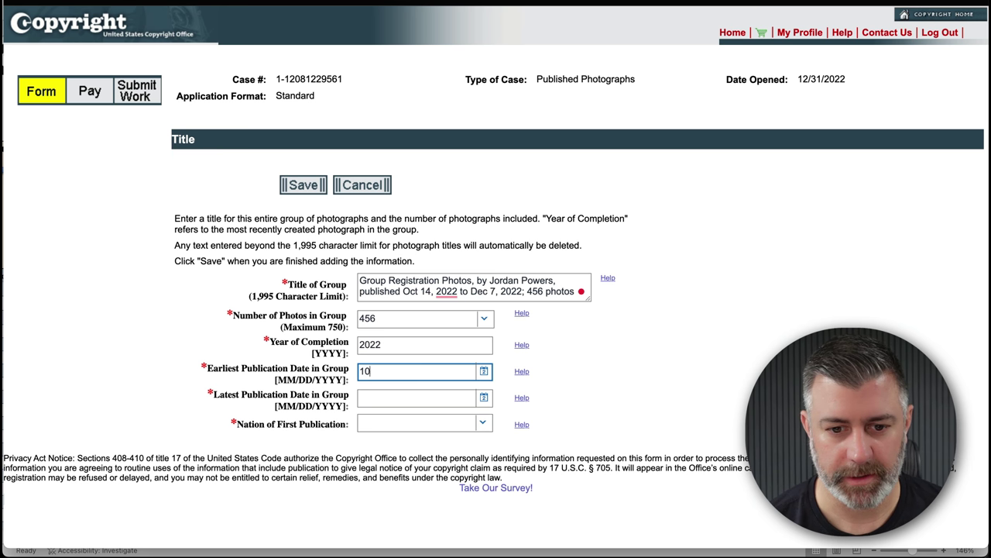
{"action": "type", "text": "/14/2022"}
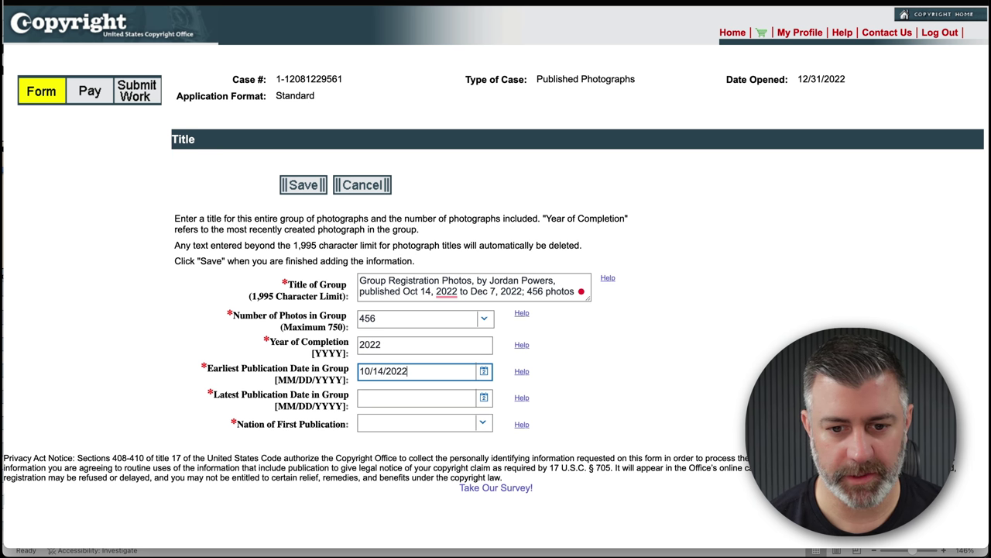
{"action": "key", "text": "Tab"}
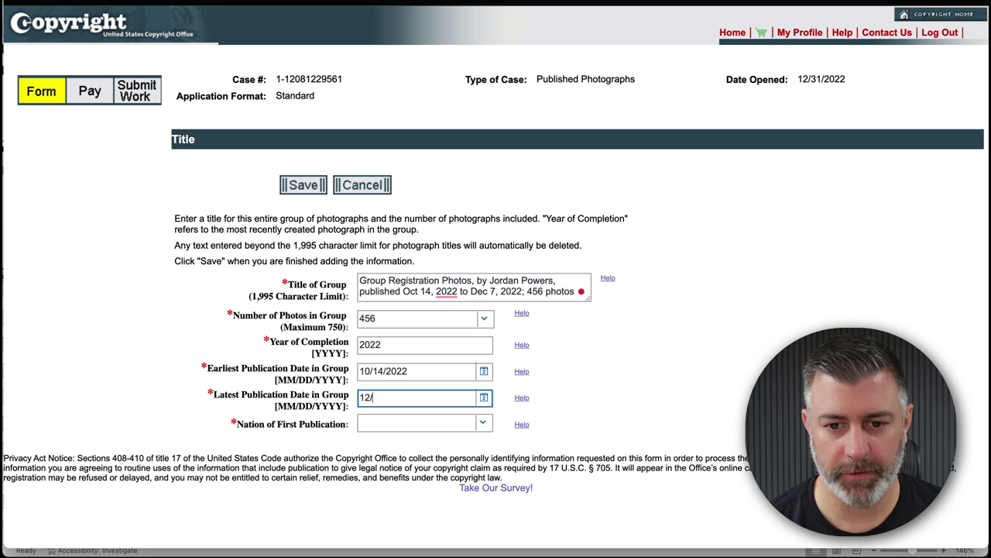
{"action": "type", "text": "12/07/2022"}
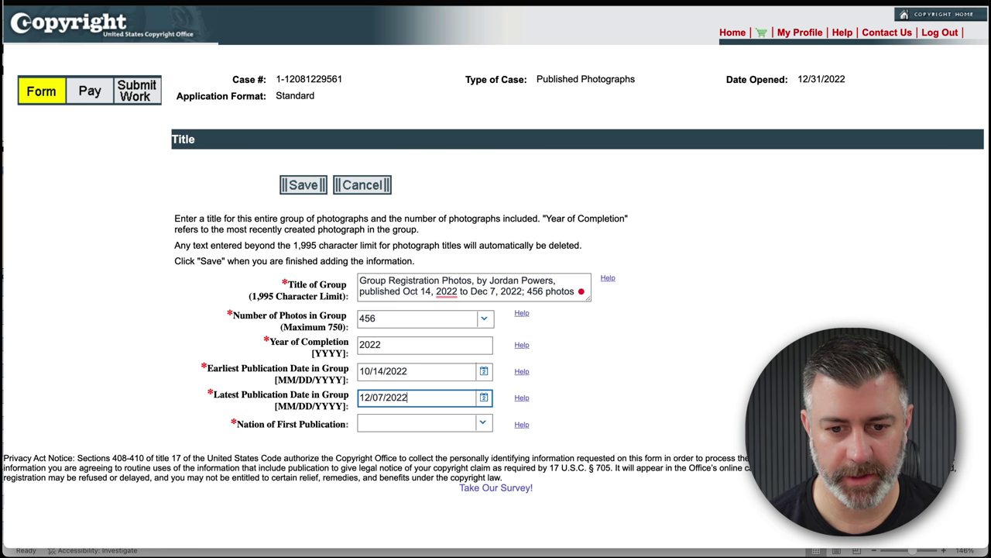
{"action": "key", "text": "Tab"}
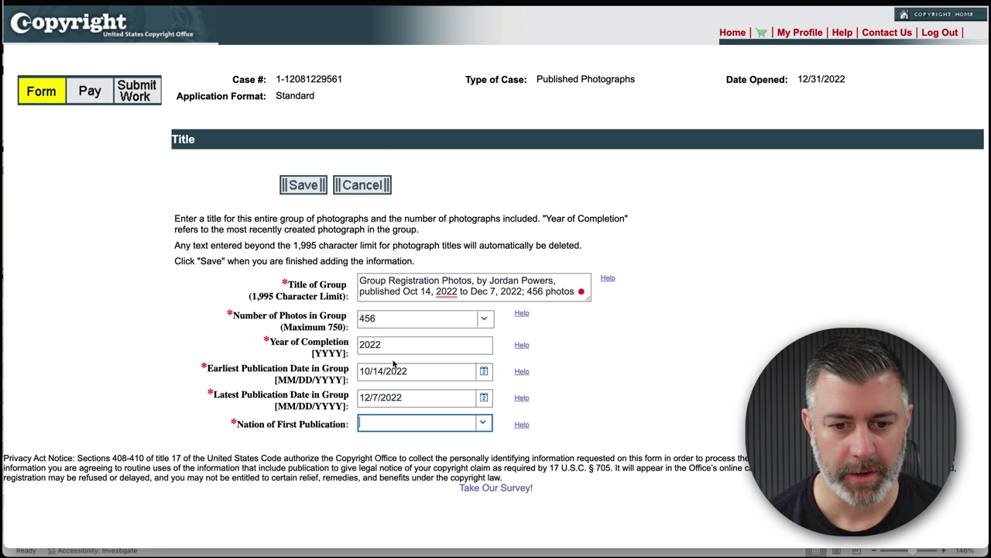
{"action": "left_click", "coordinate": [483, 423]}
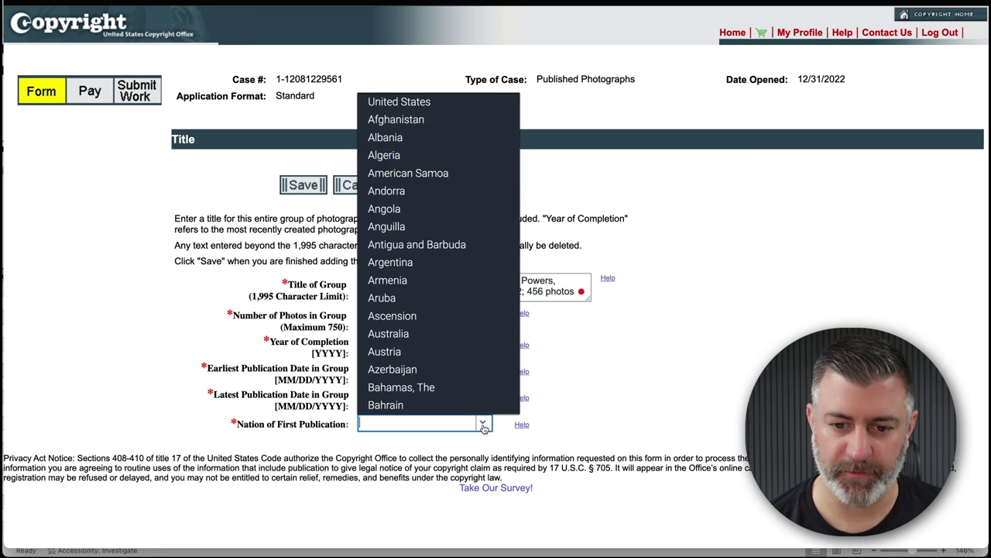
{"action": "left_click", "coordinate": [418, 103]}
{"action": "left_click", "coordinate": [629, 376]}
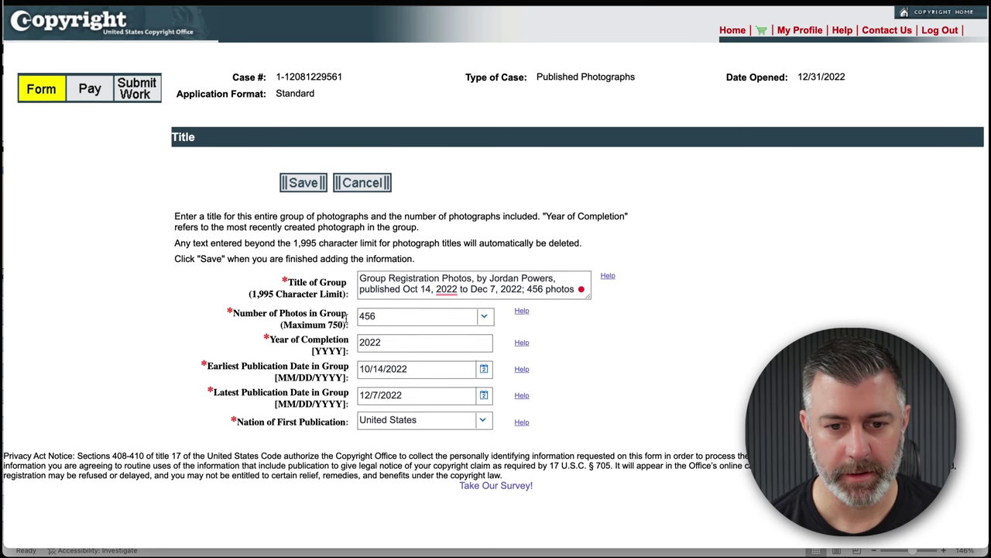
{"action": "scroll", "coordinate": [343, 320], "scroll_direction": "down", "scroll_amount": 1}
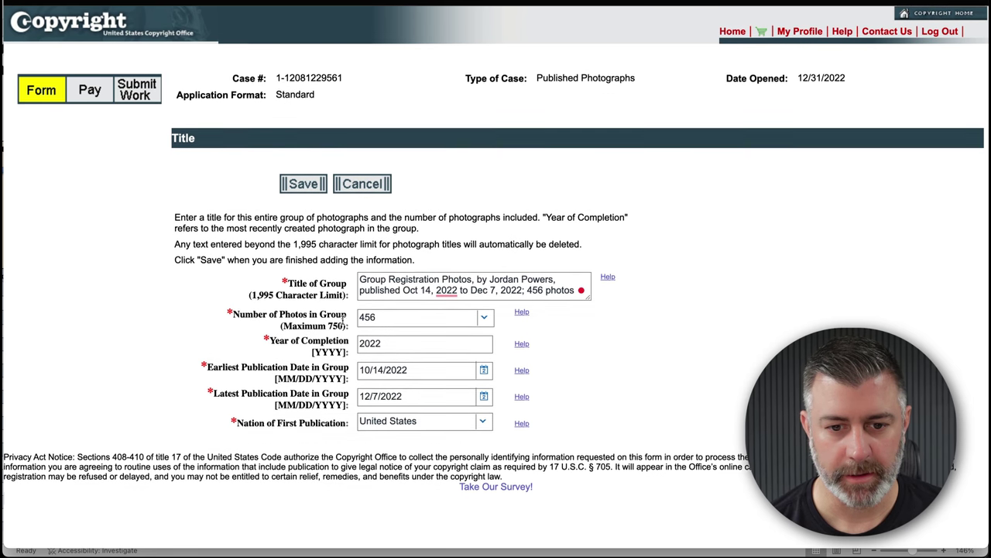
{"action": "left_click", "coordinate": [306, 188]}
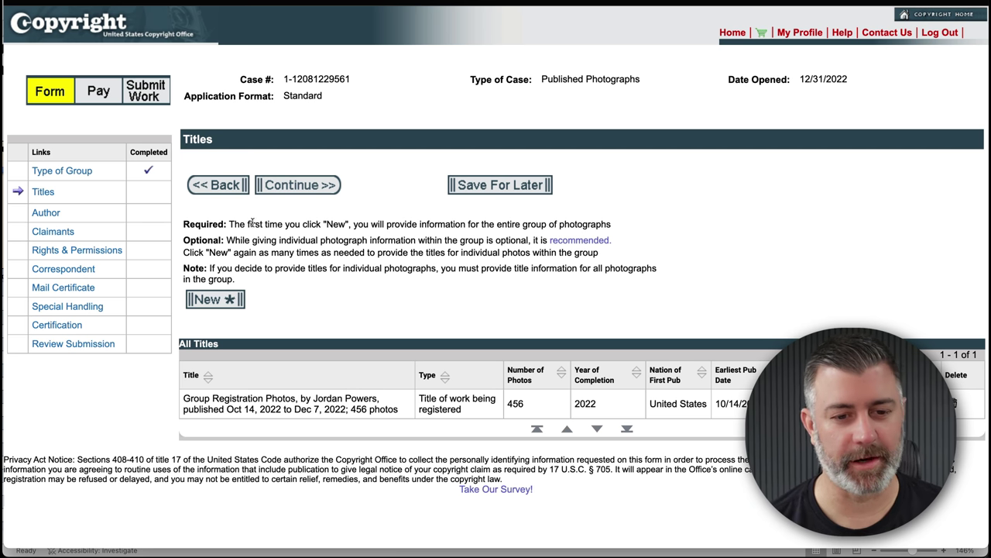
- Start a new titles entry, then copy the List of All Group Titles cells for photos 1–287 in Excel
{"action": "left_click", "coordinate": [215, 299]}
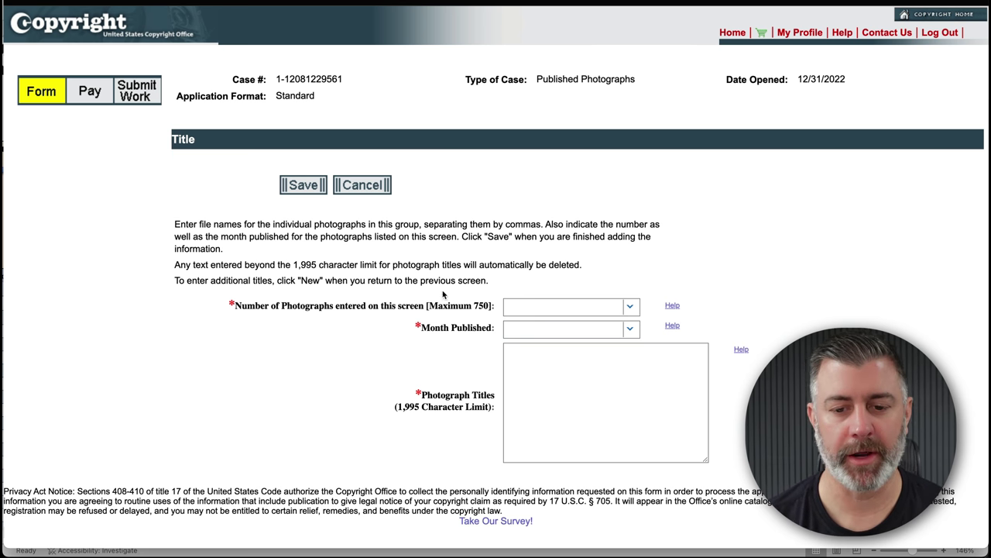
{"action": "mouse_move", "coordinate": [728, 544]}
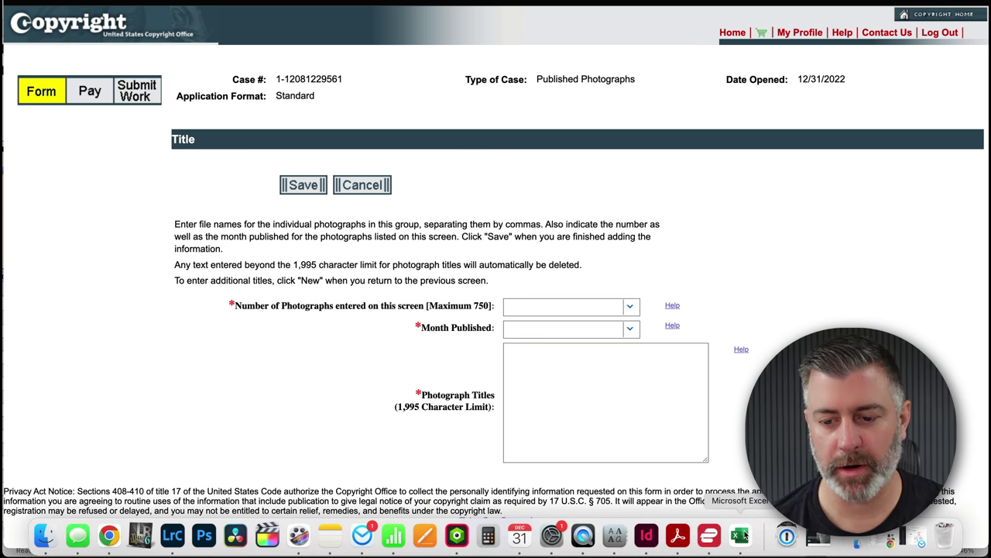
{"action": "left_click", "coordinate": [741, 535]}
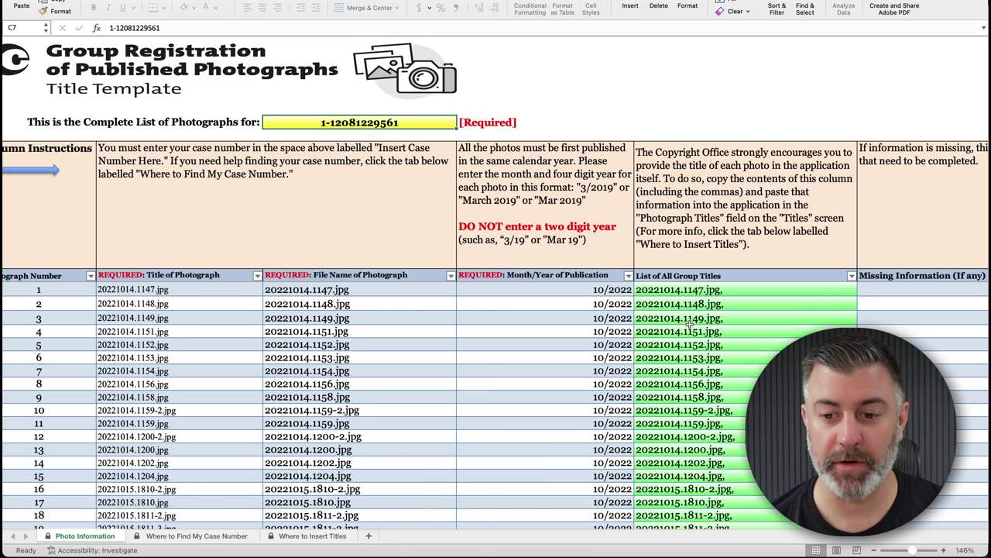
{"action": "left_click", "coordinate": [670, 293]}
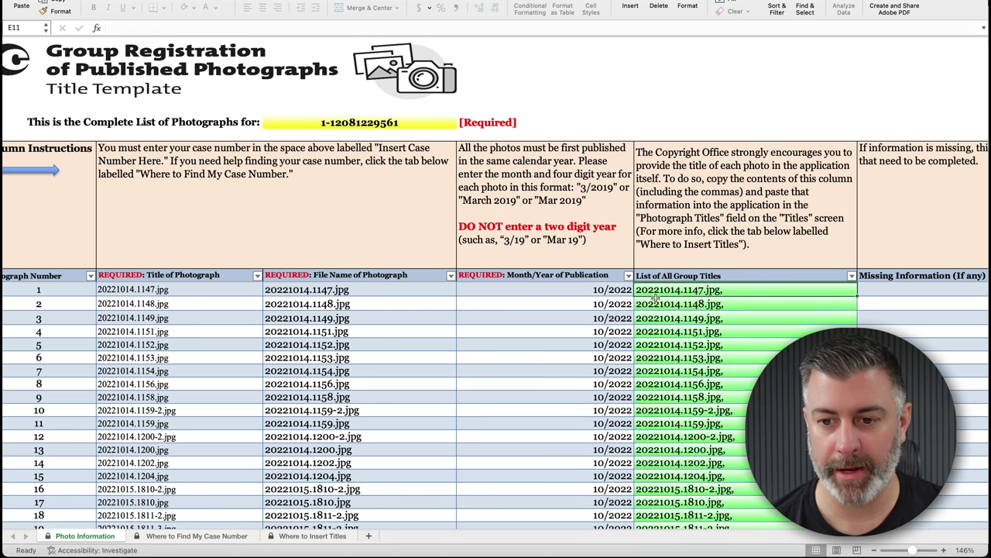
{"action": "scroll", "coordinate": [721, 329], "scroll_direction": "down", "scroll_amount": 15}
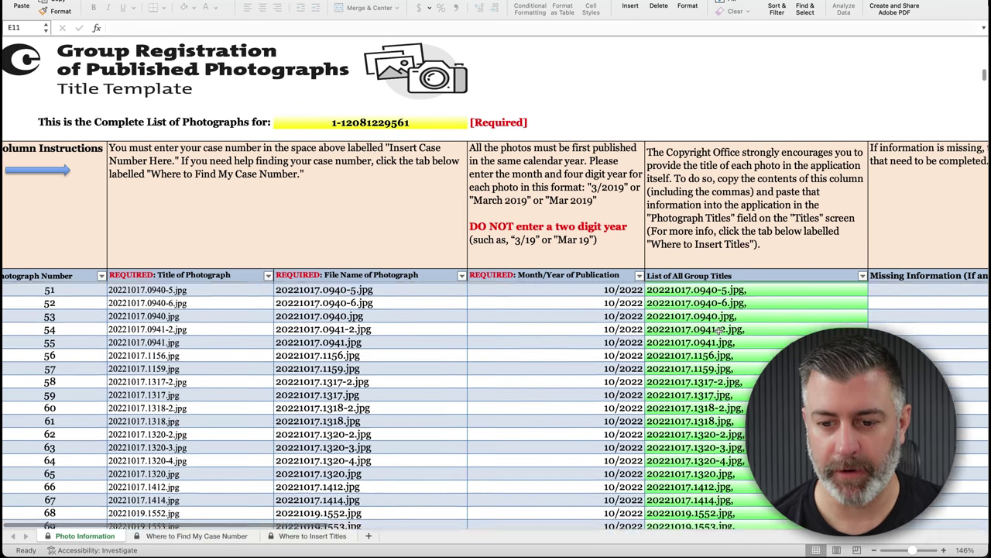
{"action": "scroll", "coordinate": [721, 329], "scroll_direction": "down", "scroll_amount": 16}
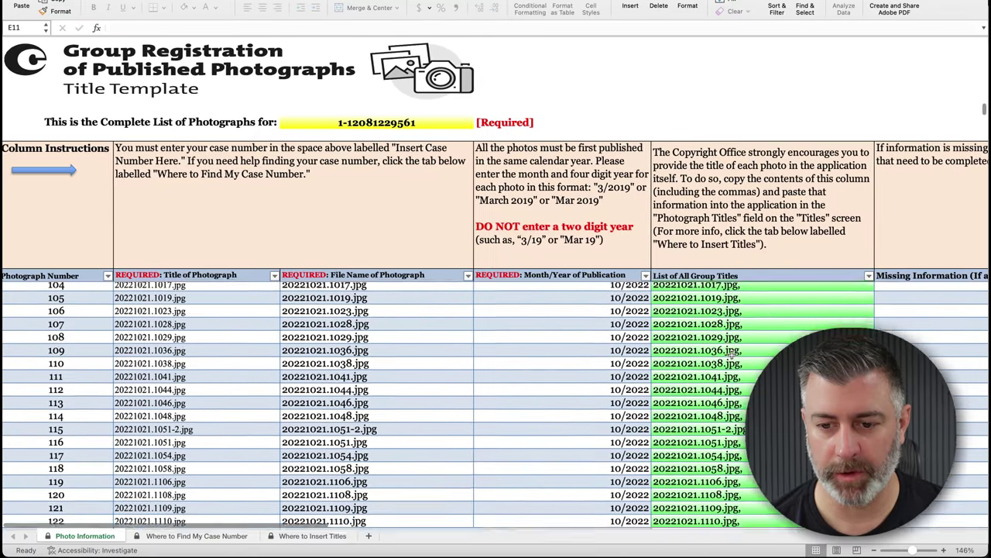
{"action": "scroll", "coordinate": [732, 352], "scroll_direction": "down", "scroll_amount": 20}
{"action": "left_click", "coordinate": [740, 418], "text": "shift"}
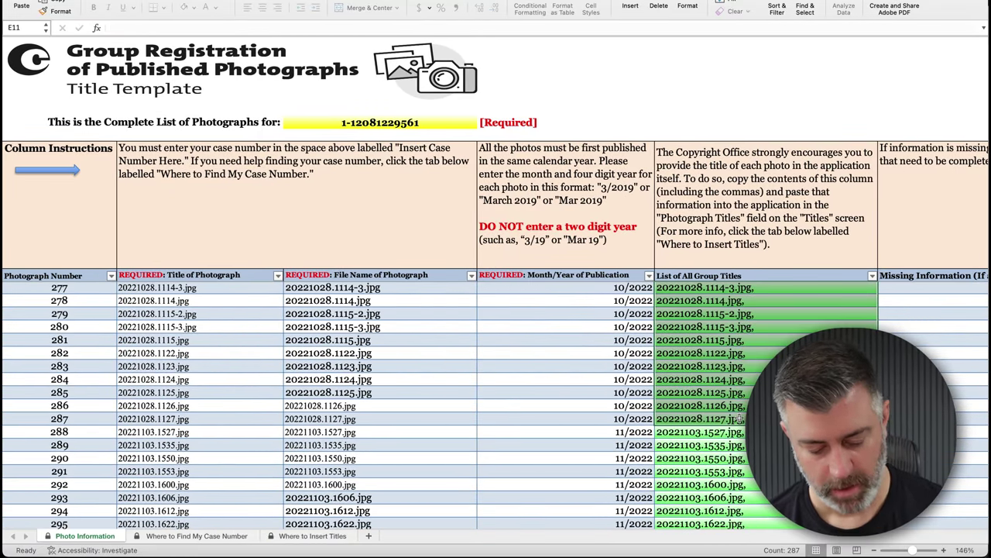
{"action": "key", "text": "super+c"}
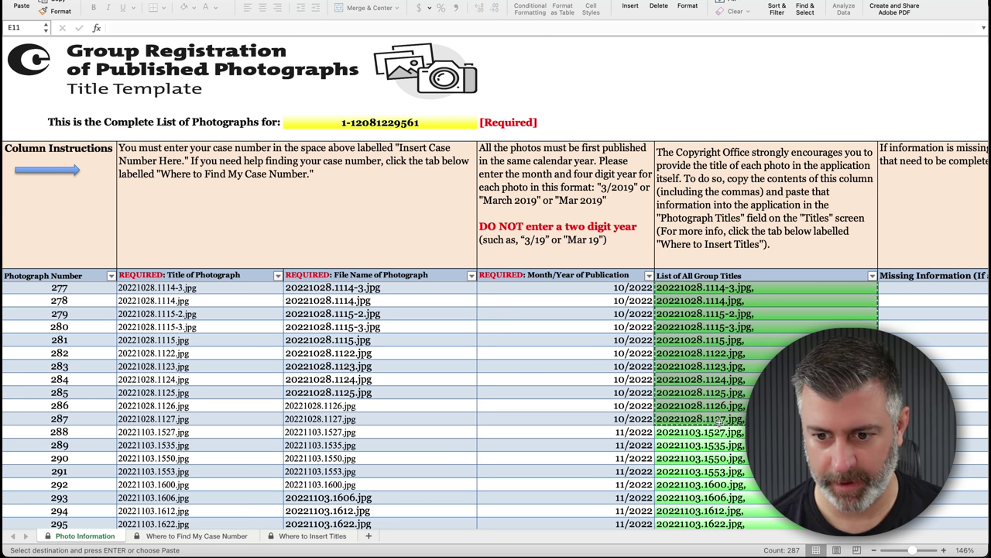
- Paste the 287 copied file names into the Photograph Titles box
{"action": "mouse_move", "coordinate": [677, 551]}
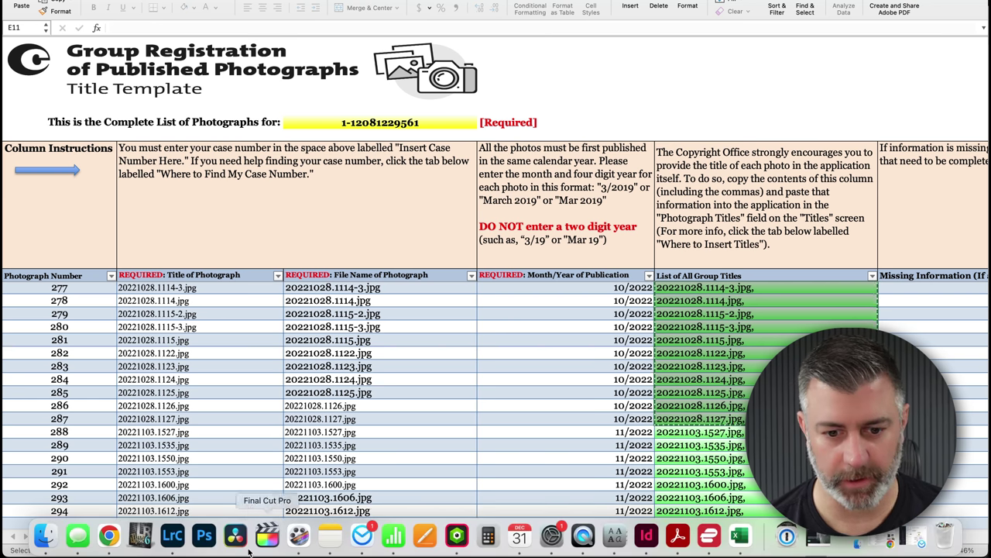
{"action": "left_click", "coordinate": [108, 534]}
{"action": "left_click", "coordinate": [520, 398]}
{"action": "key", "text": "super+v"}
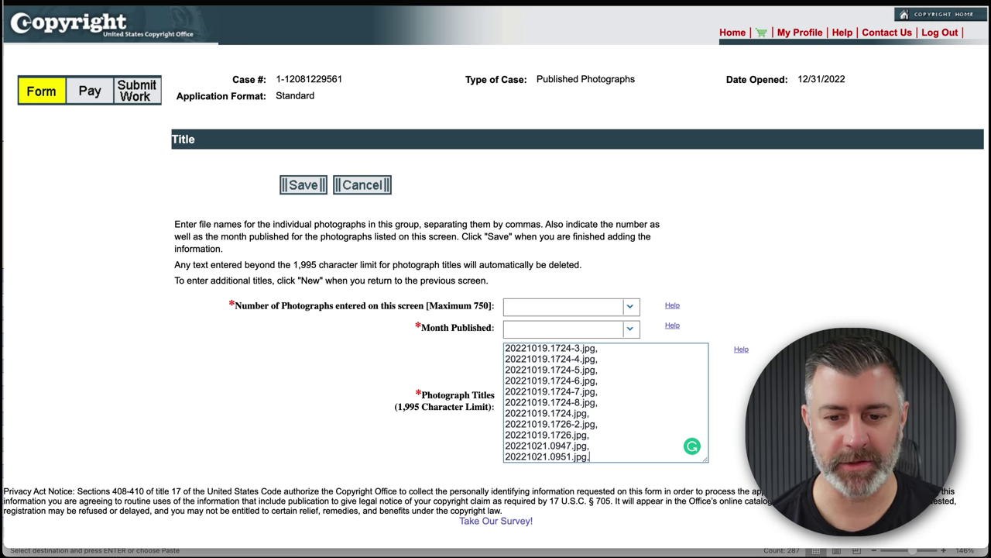
- Set Month Published to October and save the 287-photo title entry
{"action": "left_click", "coordinate": [491, 540]}
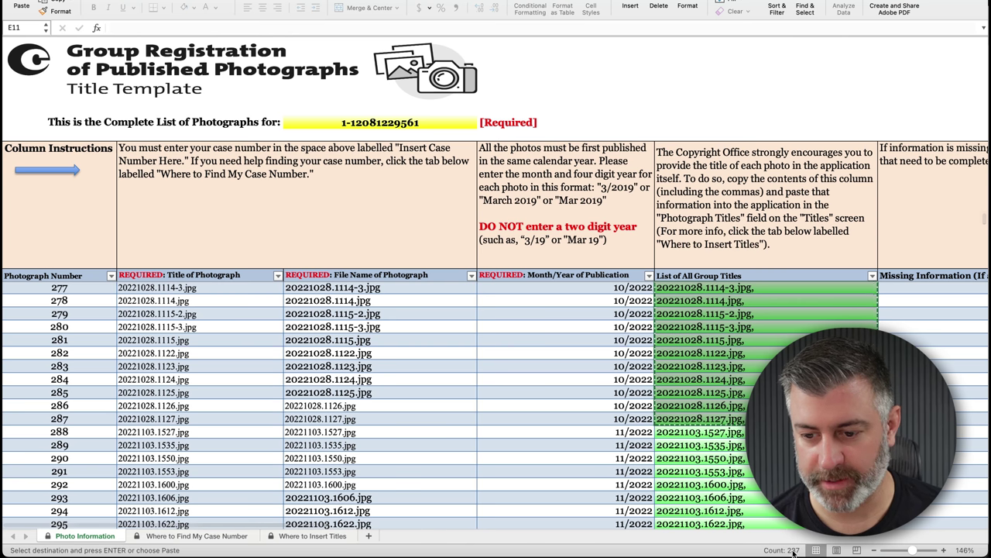
{"action": "mouse_move", "coordinate": [256, 551]}
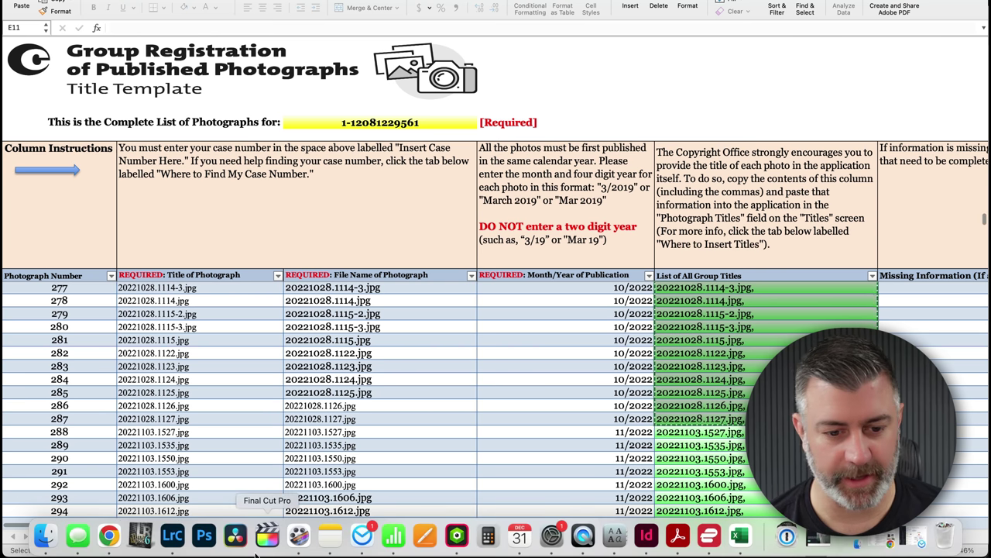
{"action": "left_click", "coordinate": [109, 536]}
{"action": "left_click", "coordinate": [600, 329]}
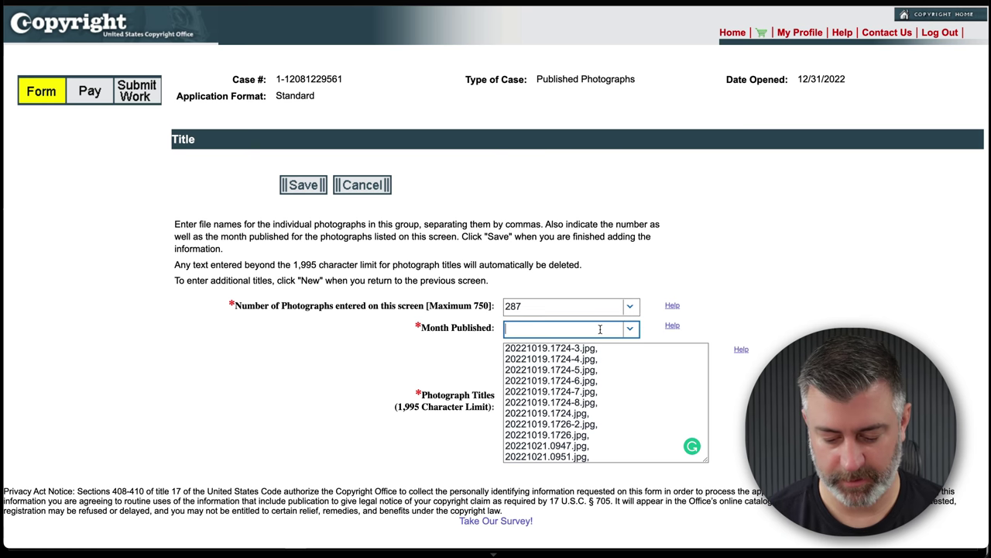
{"action": "type", "text": "O"}
{"action": "key", "text": "Return"}
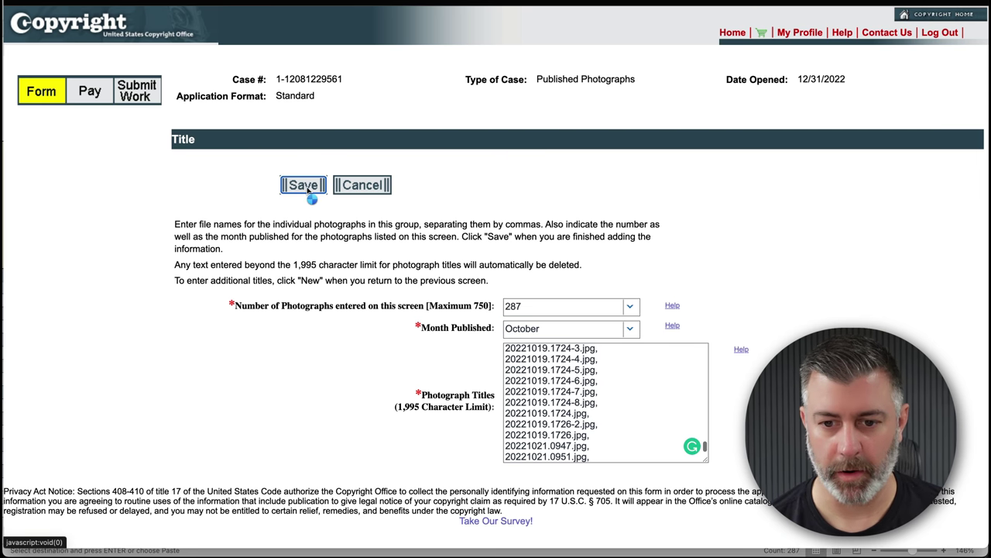
{"action": "left_click", "coordinate": [309, 189]}
{"action": "scroll", "coordinate": [415, 280], "scroll_direction": "down", "scroll_amount": 5}
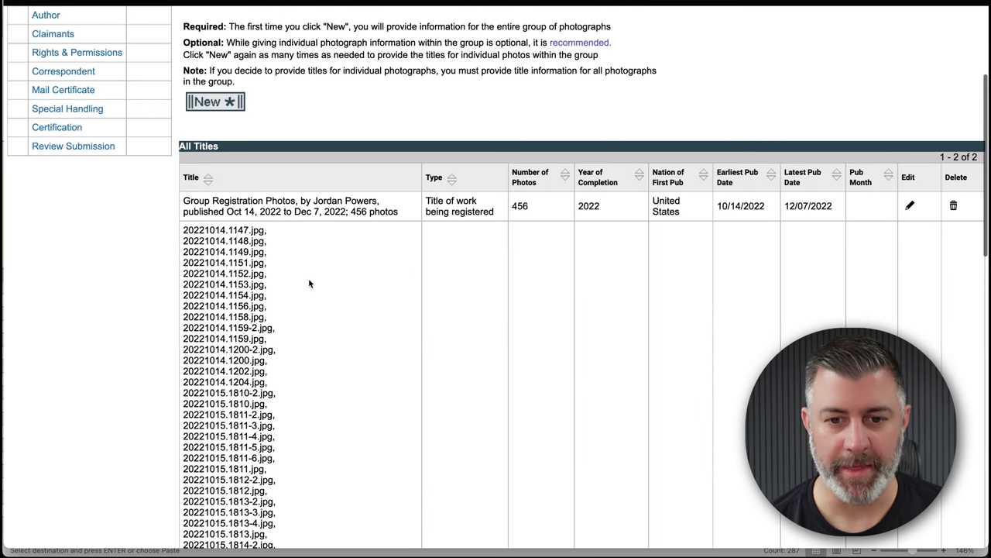
{"action": "scroll", "coordinate": [319, 258], "scroll_direction": "up", "scroll_amount": 3}
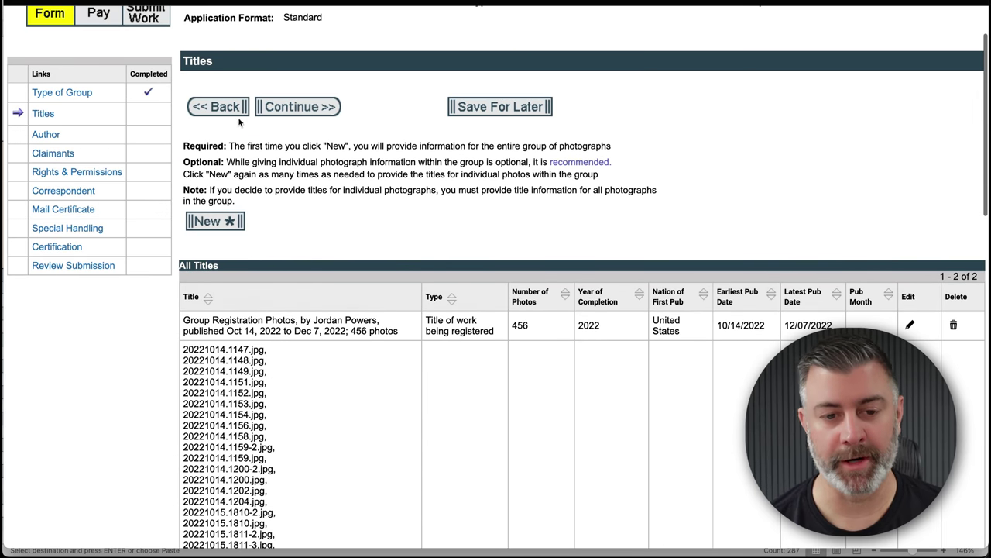
- Add and save the December batch of 53 photo titles, then move on to the Author section
{"action": "left_click", "coordinate": [215, 223]}
{"action": "key", "text": "super+Tab"}
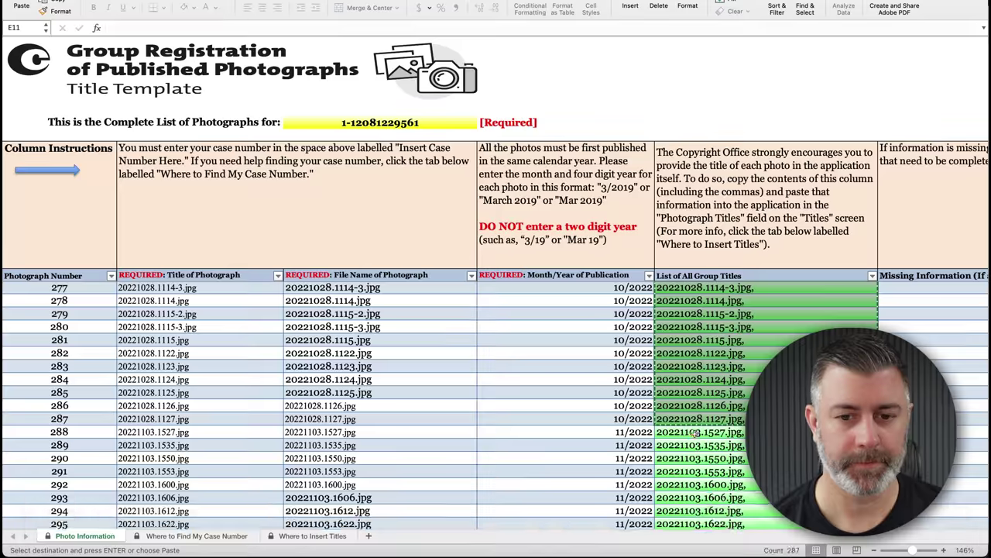
{"action": "scroll", "coordinate": [495, 388], "scroll_direction": "down", "scroll_amount": 10}
{"action": "left_click", "coordinate": [109, 534]}
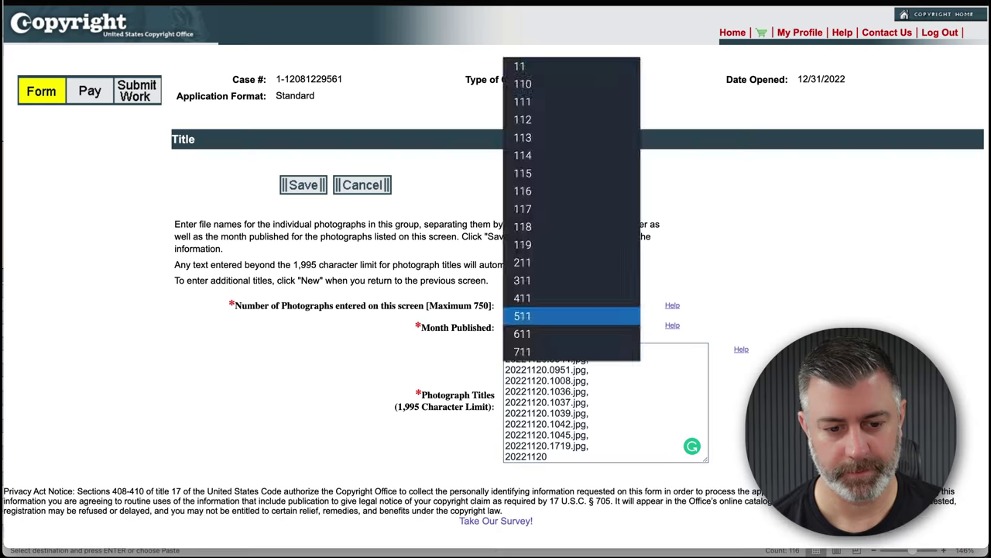
{"action": "type", "text": "Dec"}
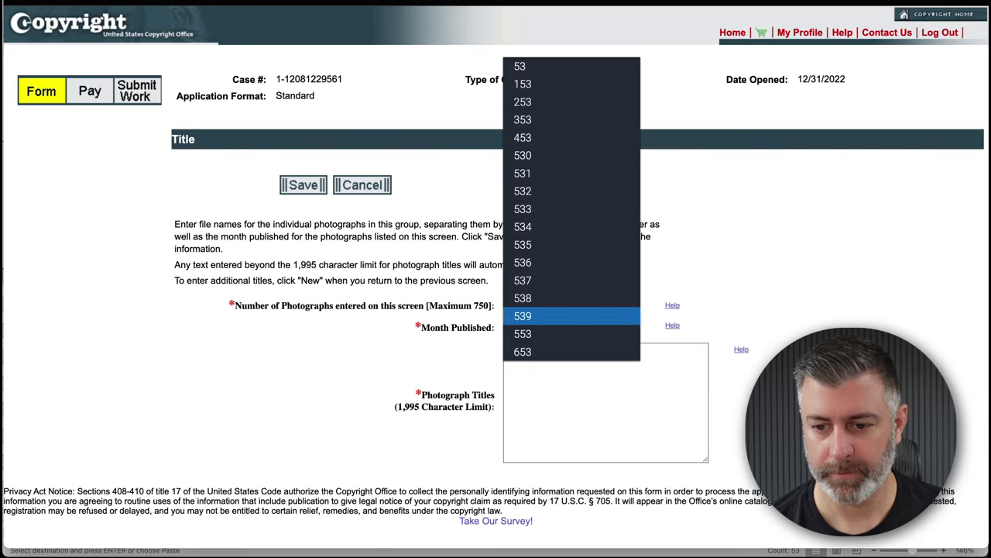
{"action": "left_click", "coordinate": [542, 103]}
{"action": "left_click", "coordinate": [316, 188]}
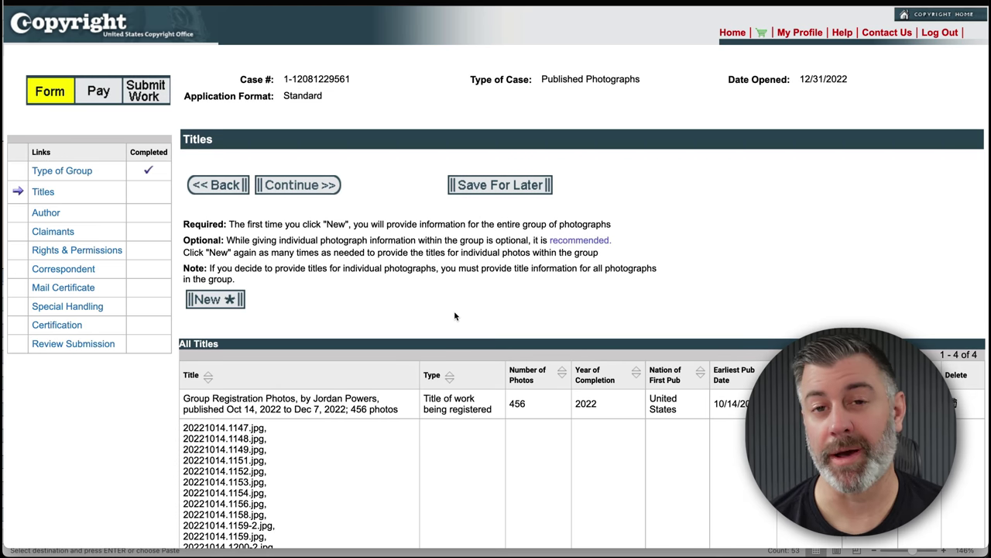
{"action": "left_click", "coordinate": [298, 186]}
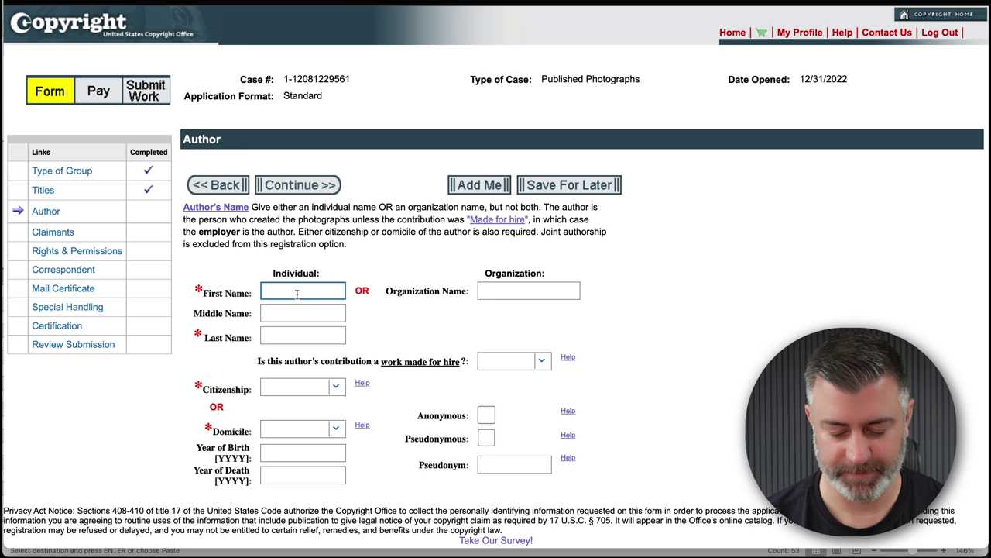
- Fill author, claimant, rights, correspondent and mailing sections from the profile, skipping special handling
{"action": "left_click", "coordinate": [480, 184]}
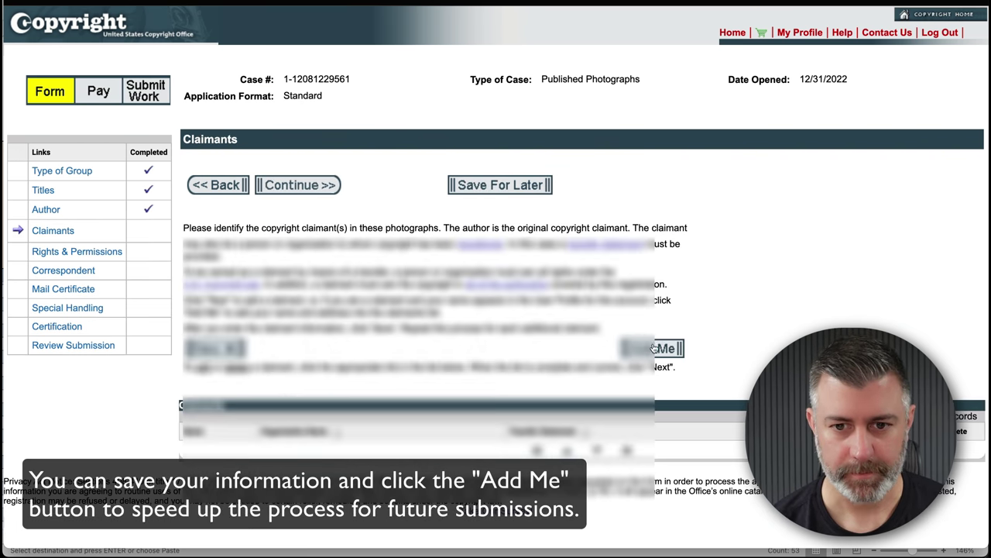
{"action": "left_click", "coordinate": [653, 349]}
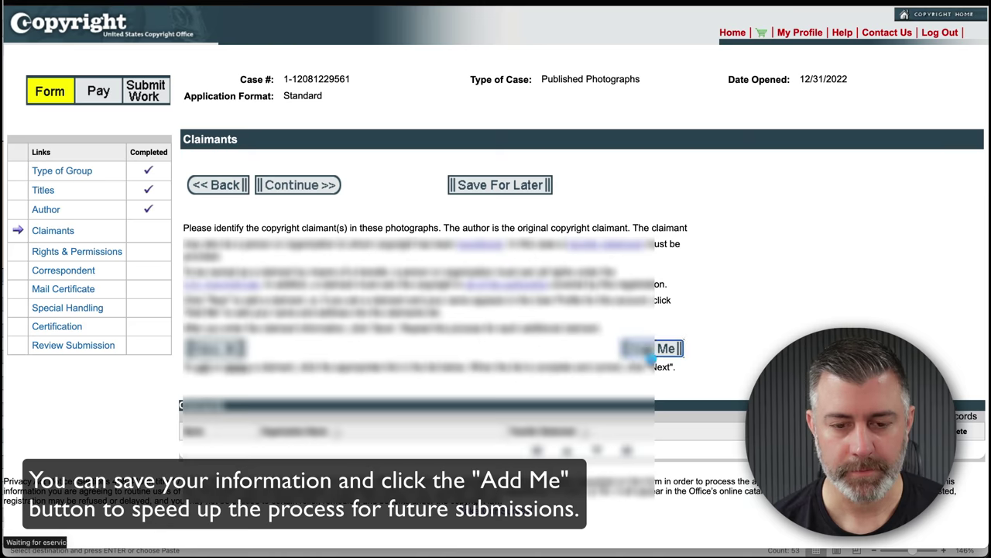
{"action": "left_click", "coordinate": [304, 185]}
{"action": "left_click", "coordinate": [299, 184]}
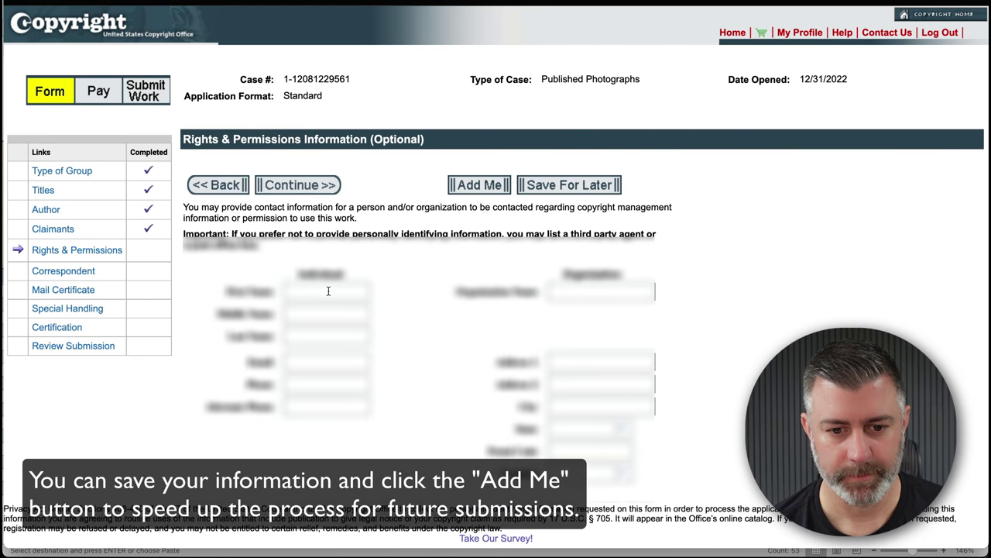
{"action": "left_click", "coordinate": [480, 184]}
{"action": "left_click", "coordinate": [299, 185]}
{"action": "left_click", "coordinate": [479, 184]}
{"action": "left_click", "coordinate": [307, 191]}
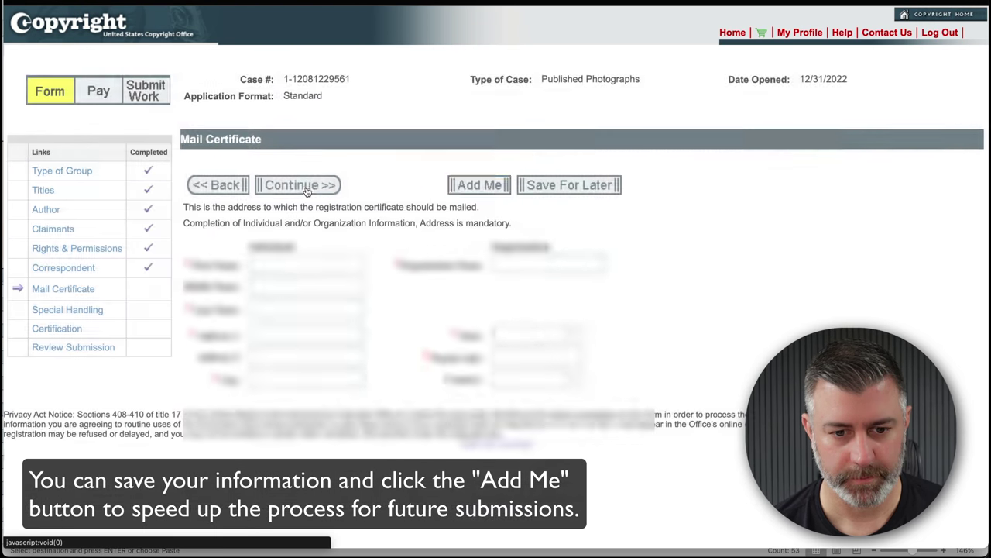
{"action": "left_click", "coordinate": [308, 190]}
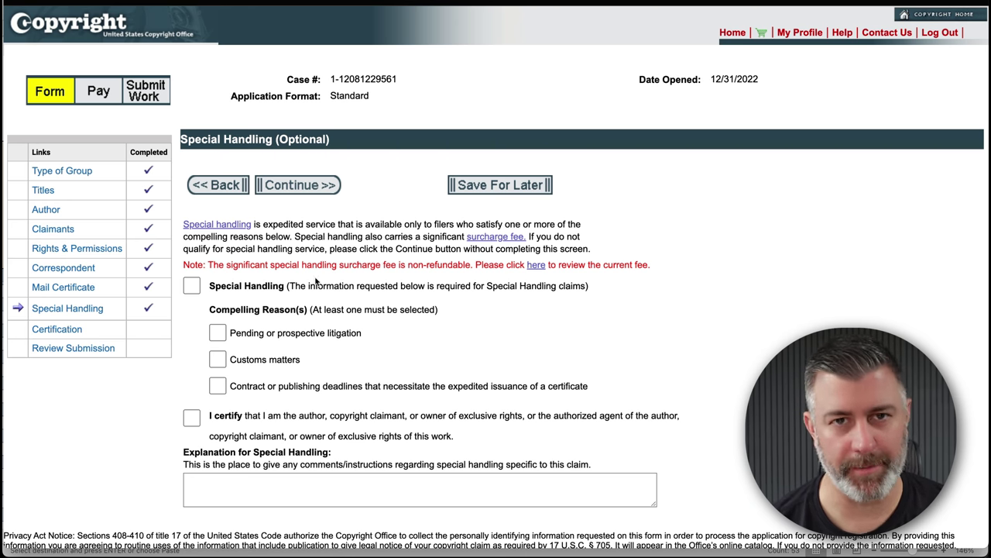
{"action": "left_click", "coordinate": [299, 186]}
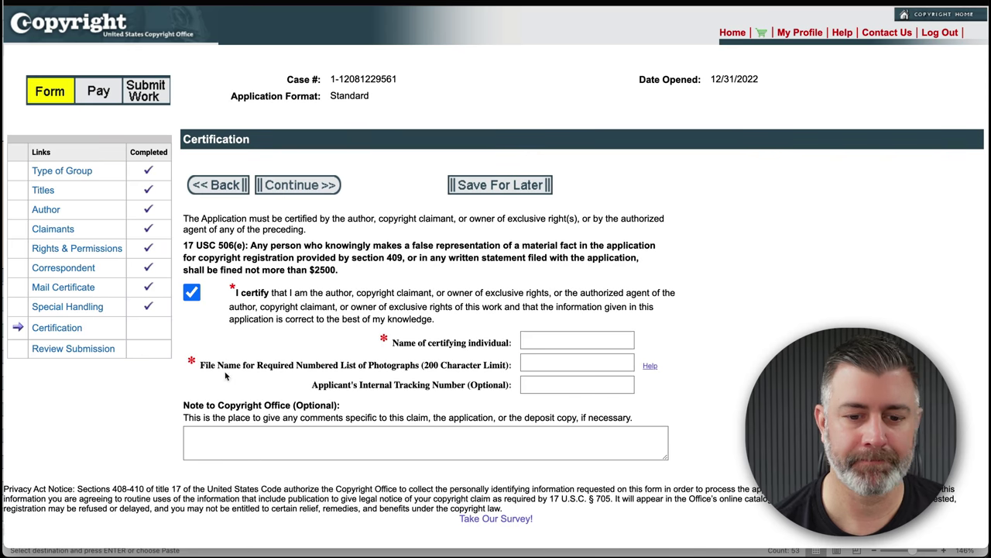
- Enter the certifying individual's name and paste the photo-list spreadsheet's file name into the certification
{"action": "left_click", "coordinate": [566, 339]}
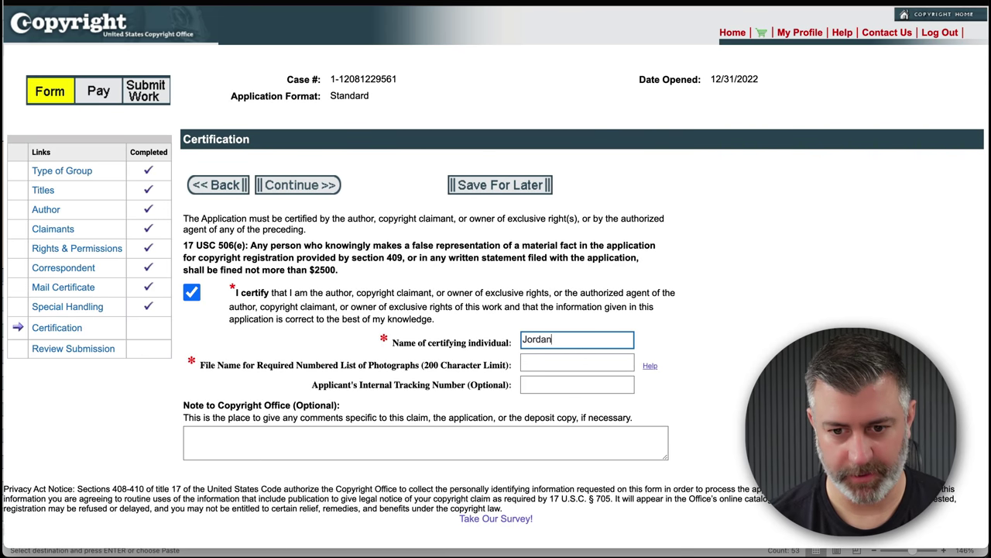
{"action": "key", "text": "Tab"}
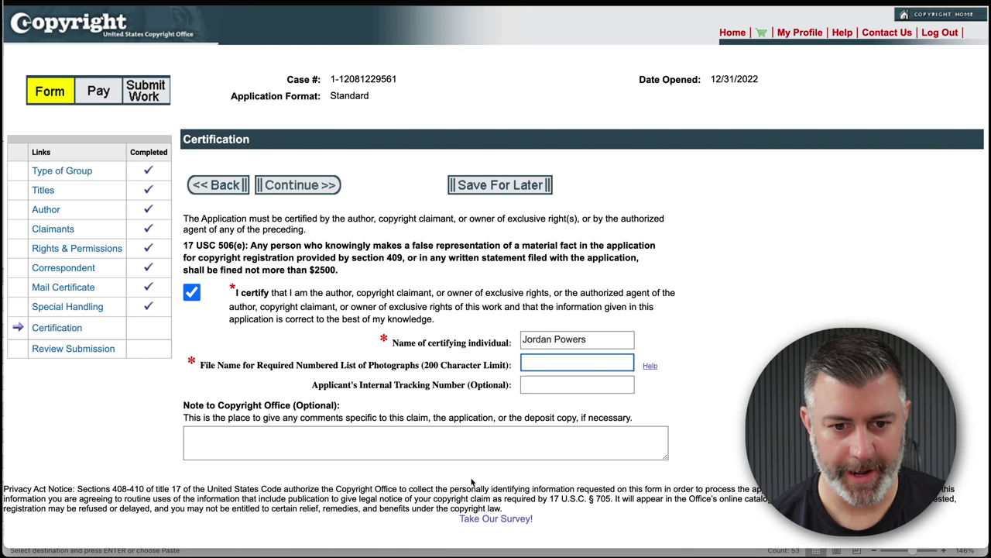
{"action": "left_click", "coordinate": [46, 534]}
{"action": "key", "text": "super+Tab"}
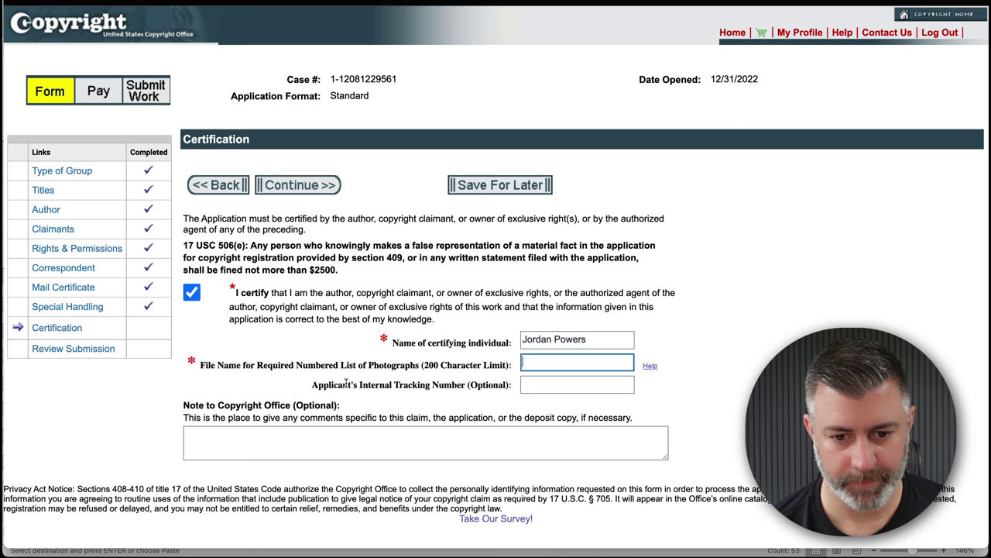
{"action": "key", "text": "super+v"}
- Continue to the submission review and look over the application summary
{"action": "left_click", "coordinate": [301, 187]}
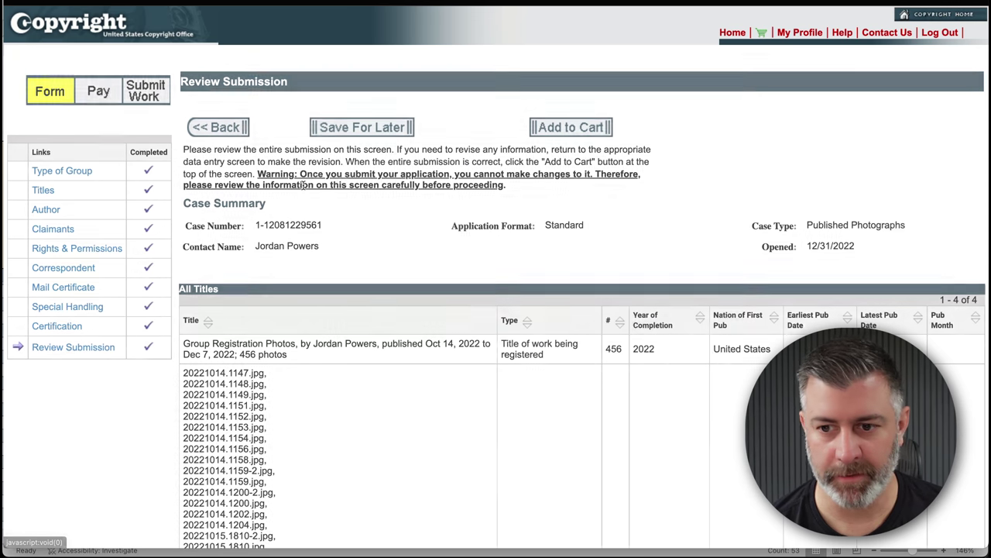
{"action": "scroll", "coordinate": [414, 271], "scroll_direction": "down", "scroll_amount": 20}
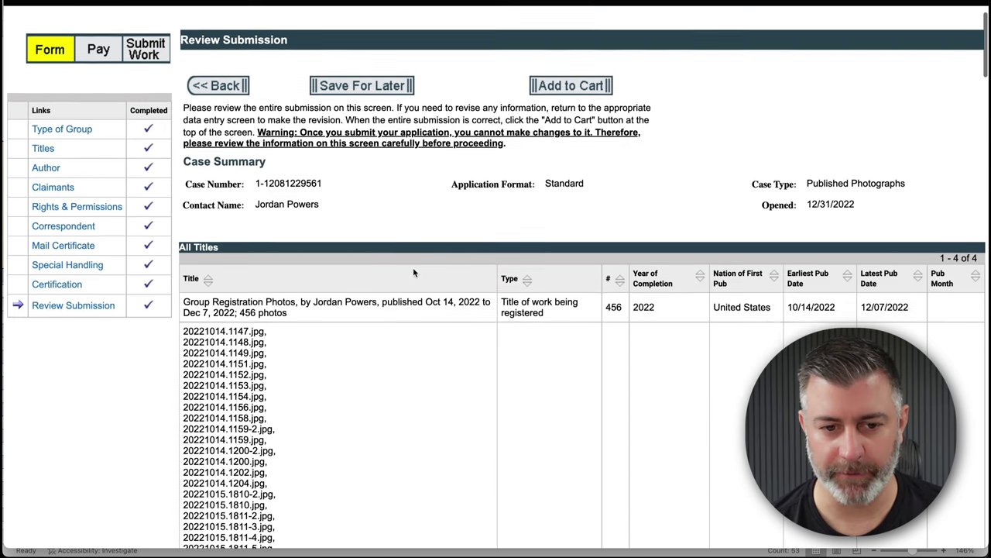
{"action": "scroll", "coordinate": [413, 268], "scroll_direction": "down", "scroll_amount": 15}
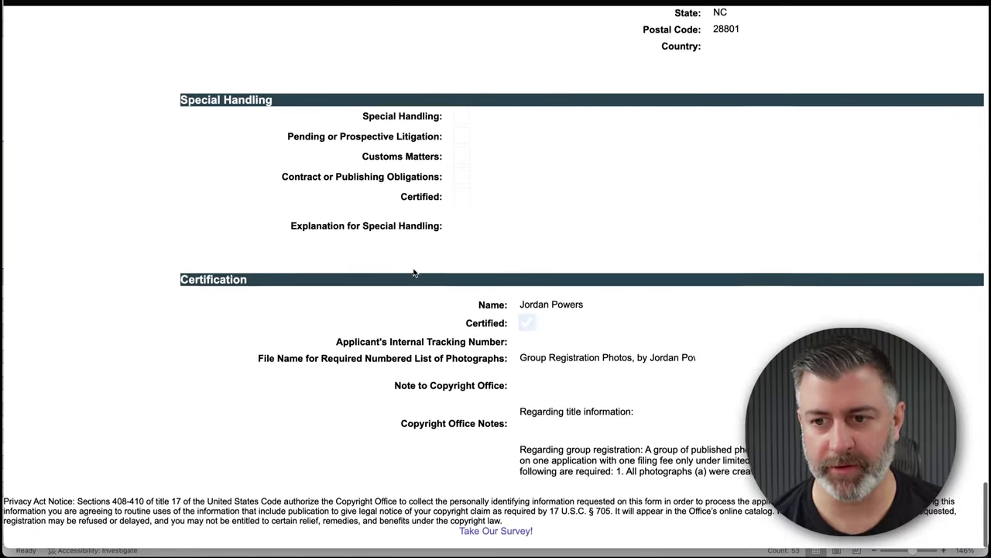
{"action": "scroll", "coordinate": [413, 267], "scroll_direction": "up", "scroll_amount": 10}
{"action": "scroll", "coordinate": [412, 272], "scroll_direction": "up", "scroll_amount": 20}
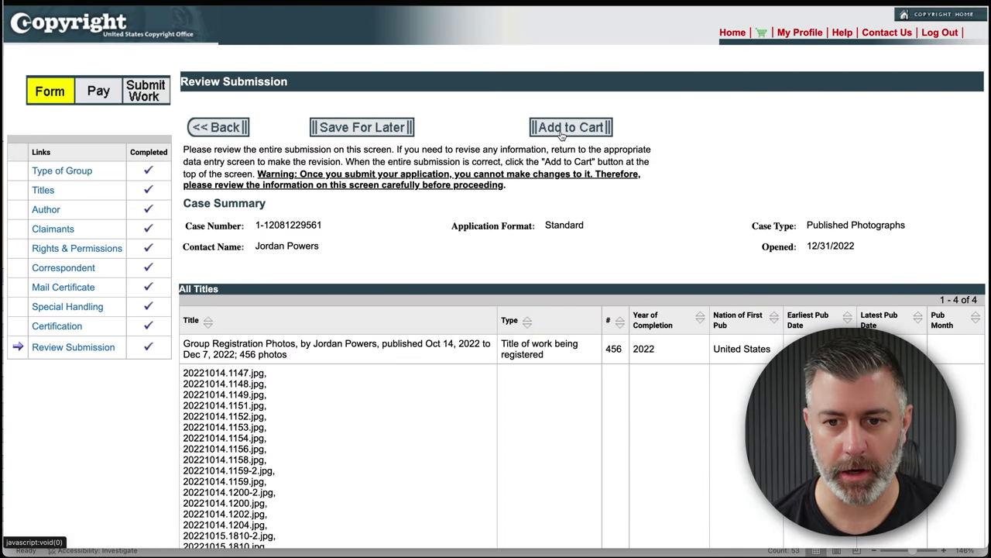
- Pay the $55.00 filing fee by credit card through the cart, then continue to the upload page
{"action": "left_click", "coordinate": [575, 131]}
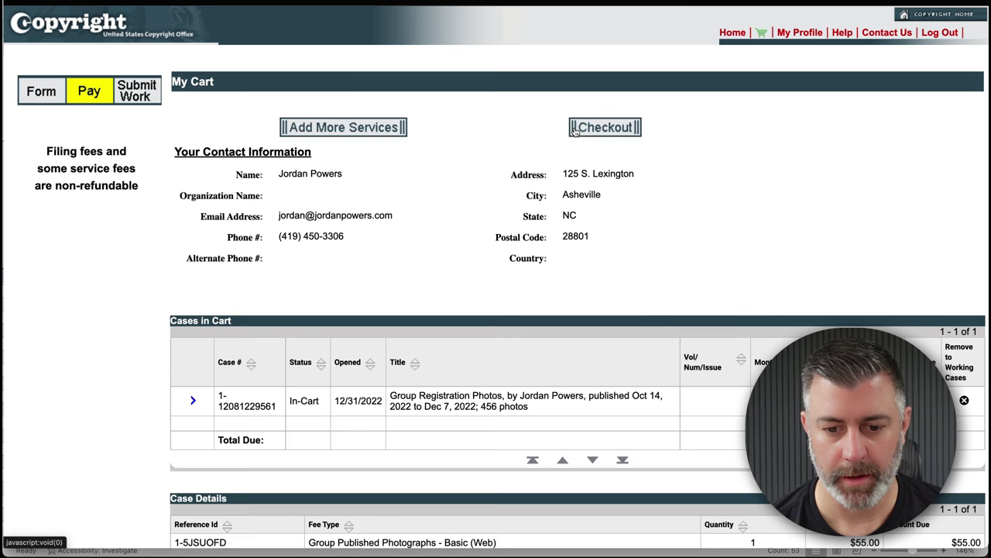
{"action": "left_click", "coordinate": [612, 131]}
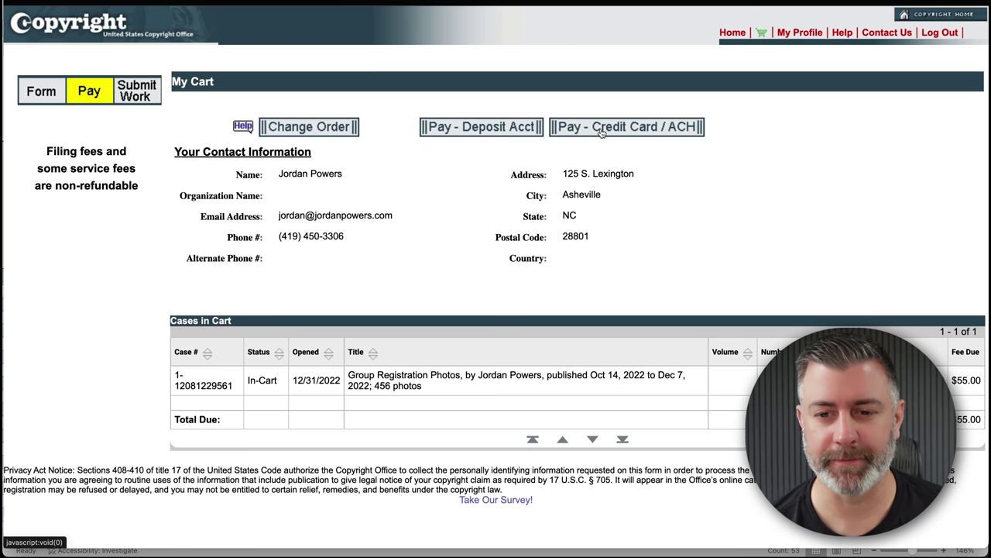
{"action": "left_click", "coordinate": [601, 128]}
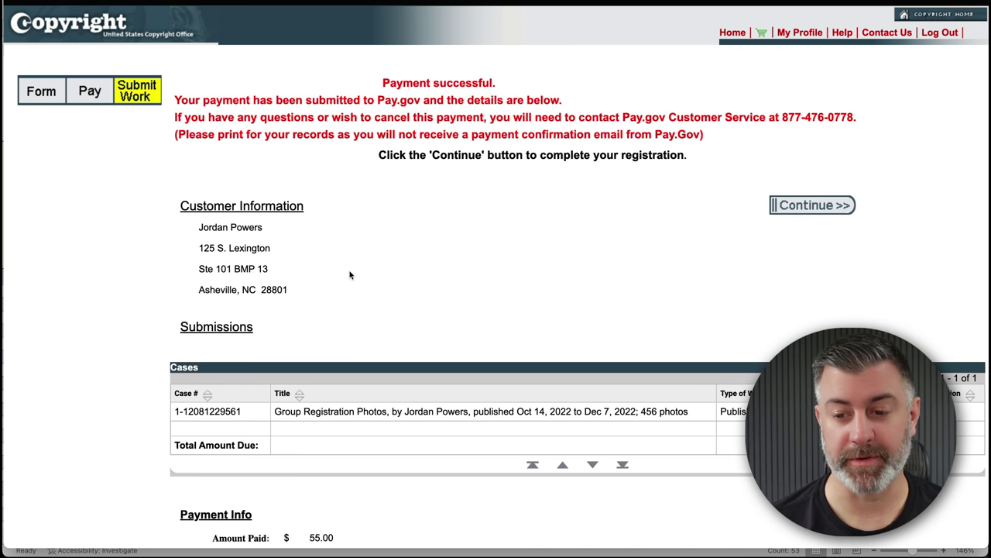
{"action": "left_click", "coordinate": [806, 207]}
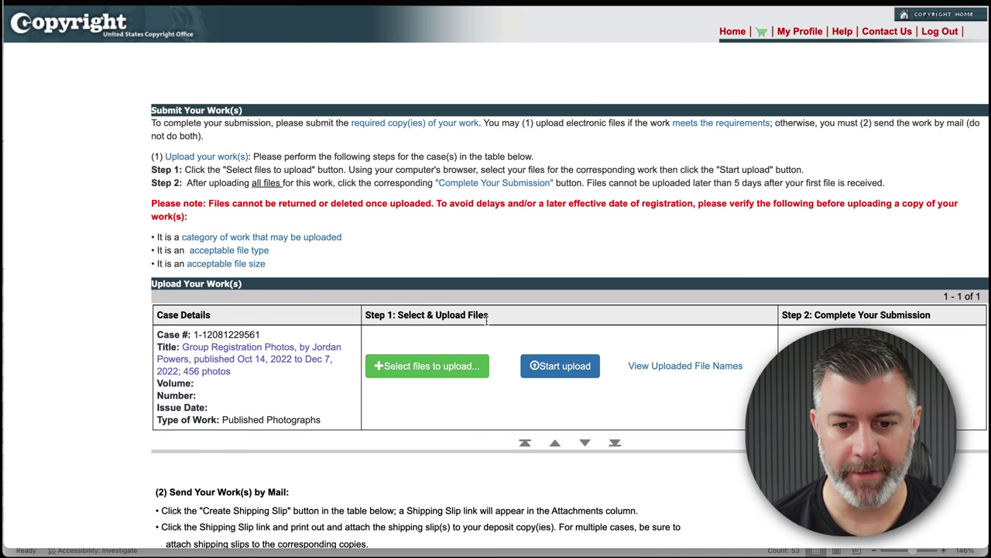
- Select all the Q4 photos and compress them into Archive.zip
{"action": "left_click", "coordinate": [422, 367]}
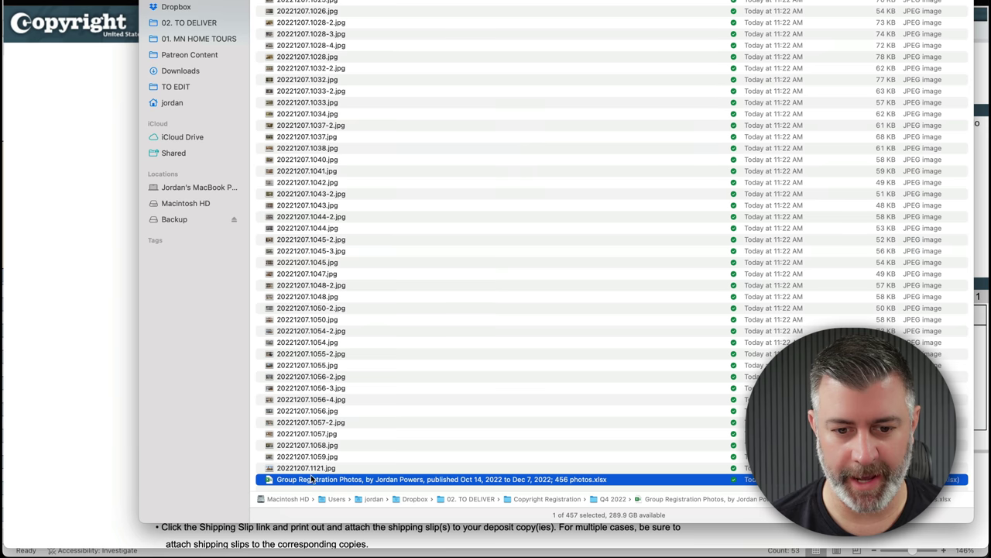
{"action": "left_click", "coordinate": [307, 468]}
{"action": "scroll", "coordinate": [307, 468], "scroll_direction": "up", "scroll_amount": 15}
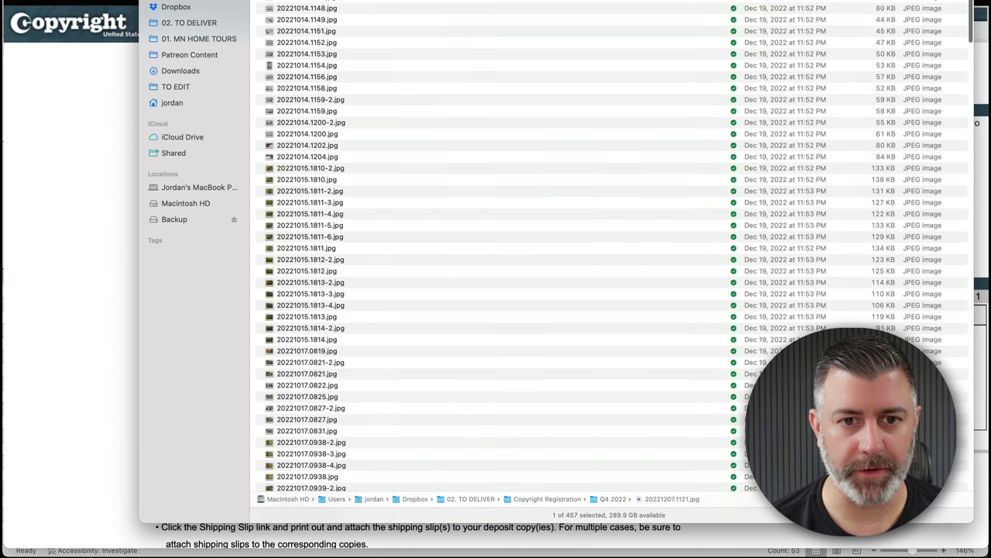
{"action": "key", "text": "super+a"}
{"action": "right_click", "coordinate": [320, 161]}
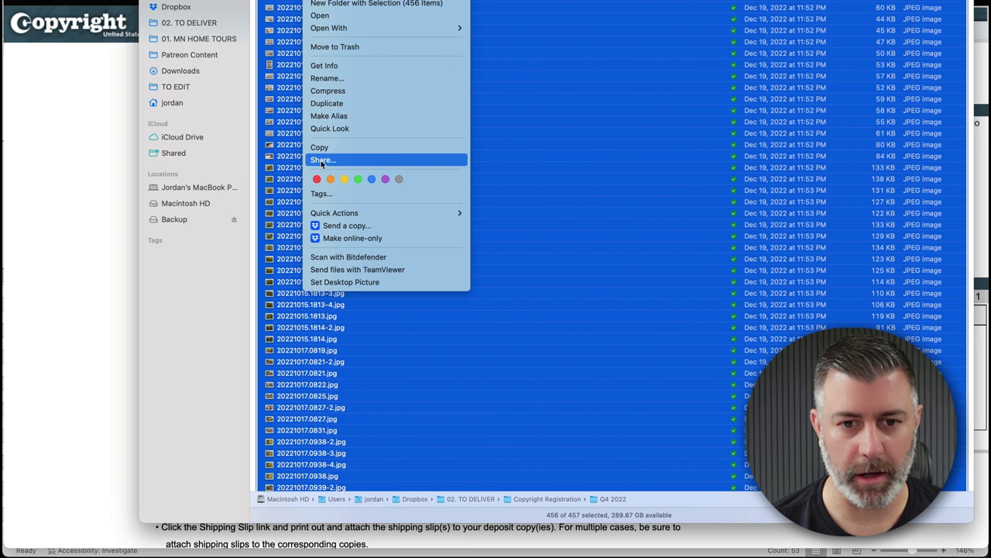
{"action": "left_click", "coordinate": [338, 92]}
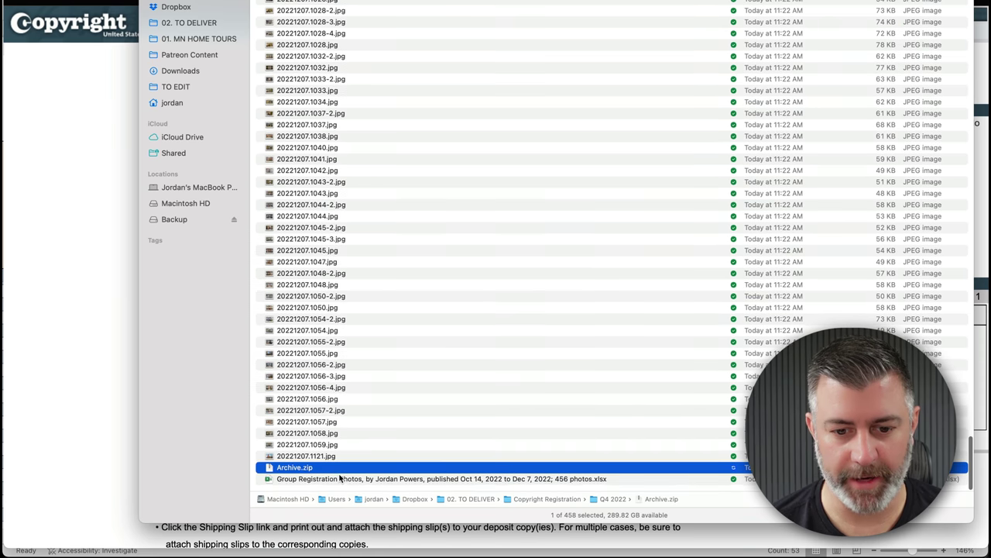
- Give Archive.zip the Excel photo list's long title, keeping the .zip extension
{"action": "left_click", "coordinate": [337, 479]}
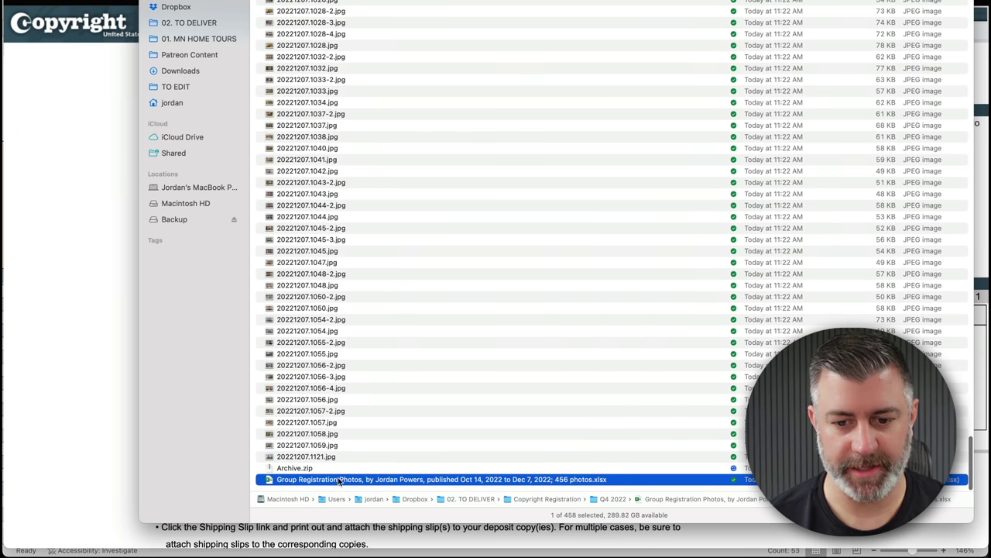
{"action": "key", "text": "Return"}
{"action": "key", "text": "Escape"}
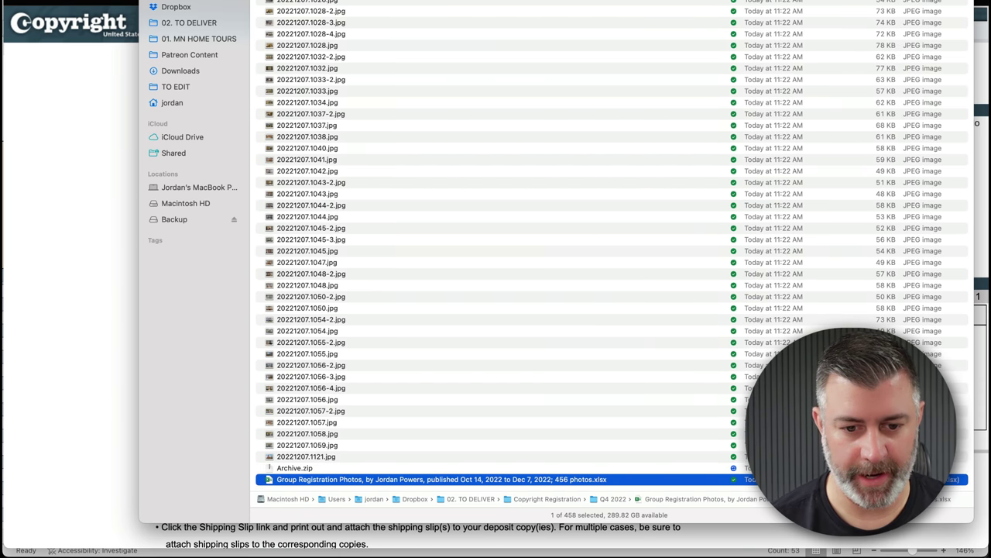
{"action": "left_click", "coordinate": [296, 467]}
{"action": "key", "text": "Return"}
{"action": "key", "text": "super+v"}
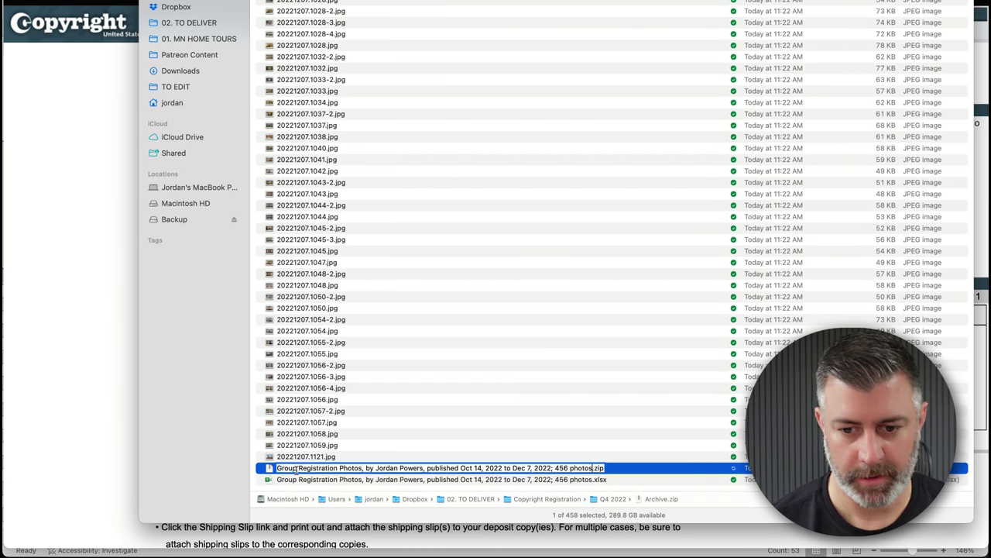
{"action": "key", "text": "Return"}
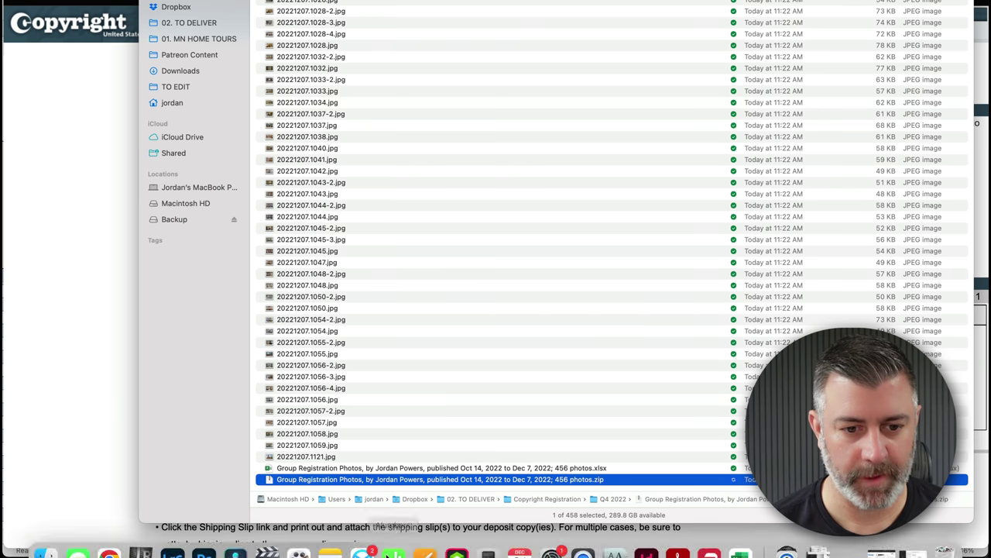
- Upload the Excel photo list (583.35 KB) and 456-photo zip (25.75 MB) from the Q4 2022 folder
{"action": "left_click", "coordinate": [121, 378]}
{"action": "left_click", "coordinate": [411, 366]}
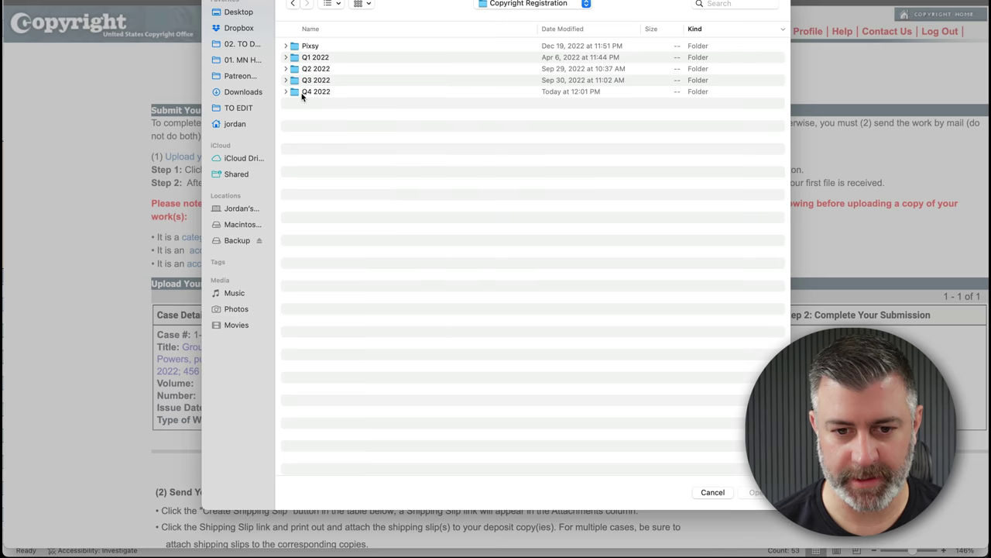
{"action": "double_click", "coordinate": [310, 91]}
{"action": "left_click", "coordinate": [346, 59]}
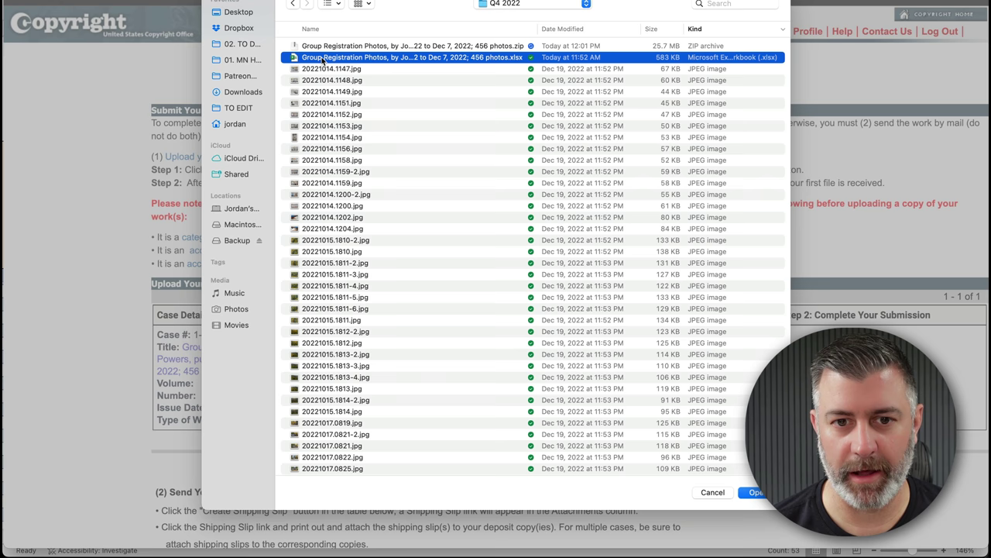
{"action": "left_click", "coordinate": [367, 48], "text": "shift"}
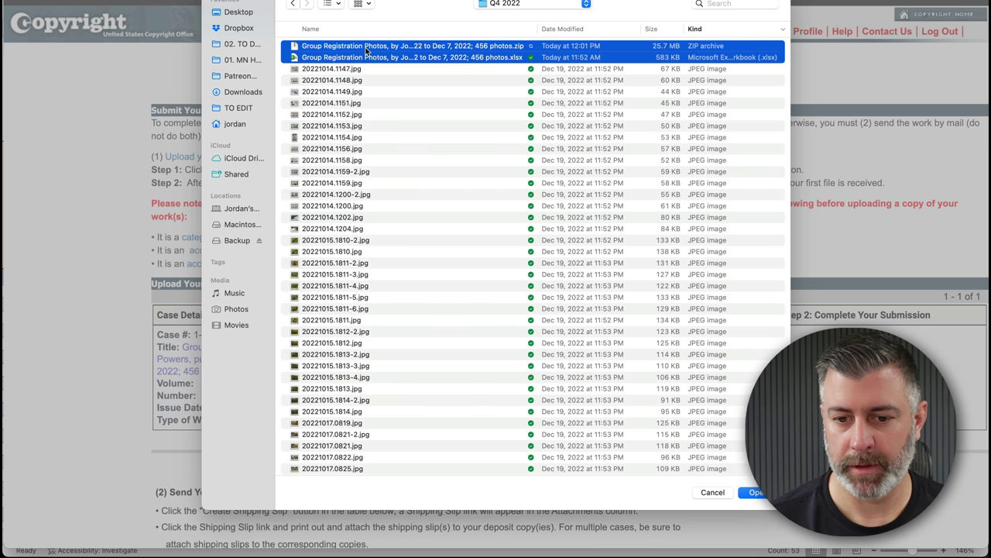
{"action": "key", "text": "Return"}
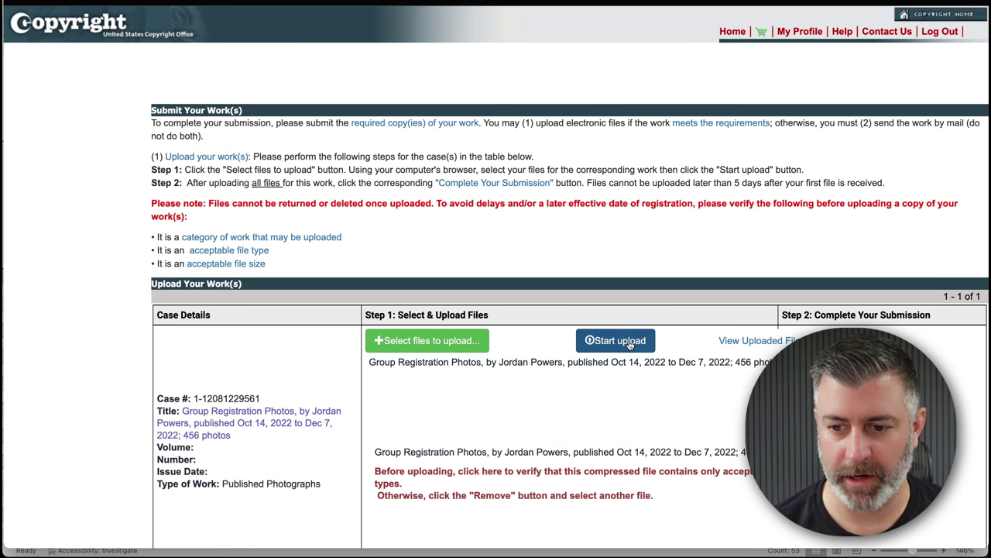
{"action": "left_click", "coordinate": [618, 347]}
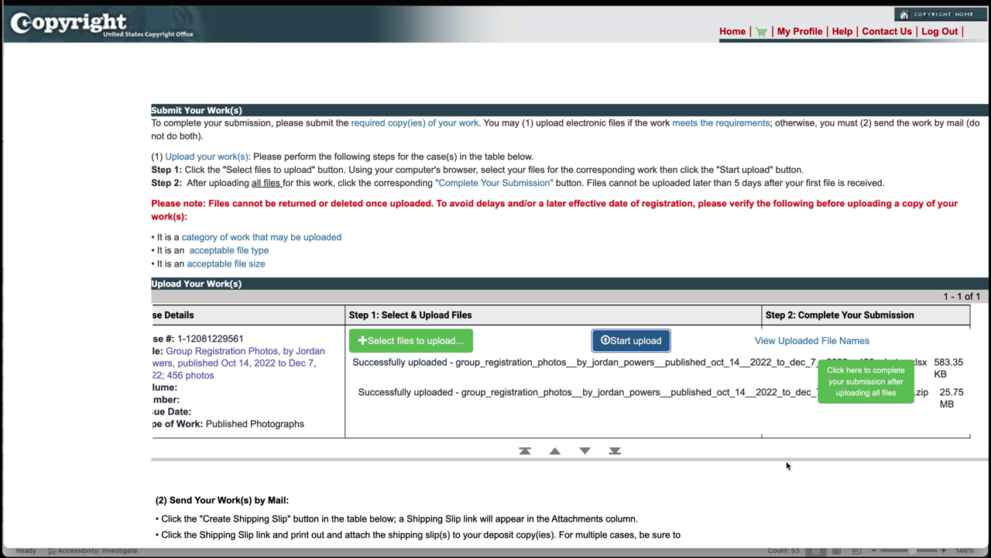
- Mark the eCO claim submission as complete
{"action": "left_click", "coordinate": [865, 380]}
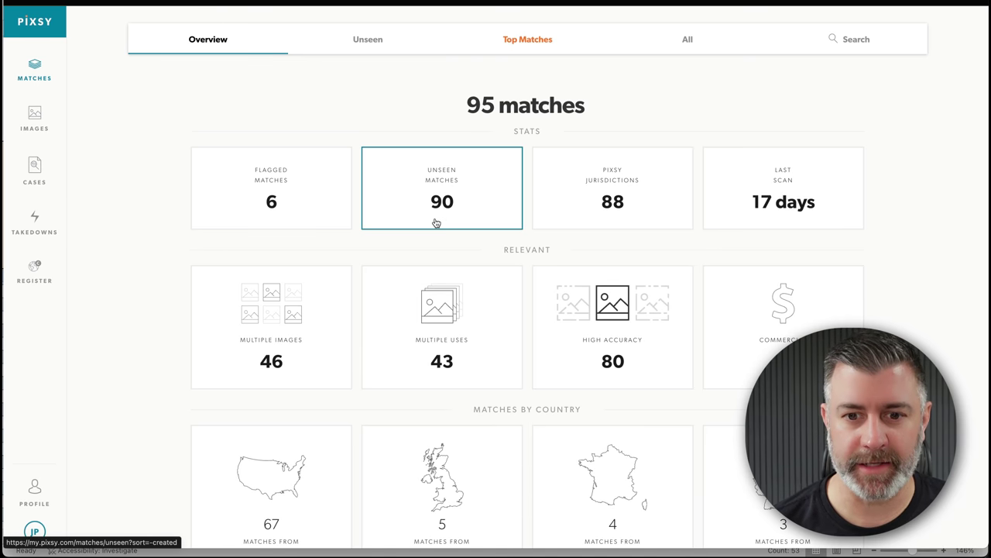
- View the unseen matches, then go to the Images library holding 4,783 images
{"action": "left_click", "coordinate": [450, 193]}
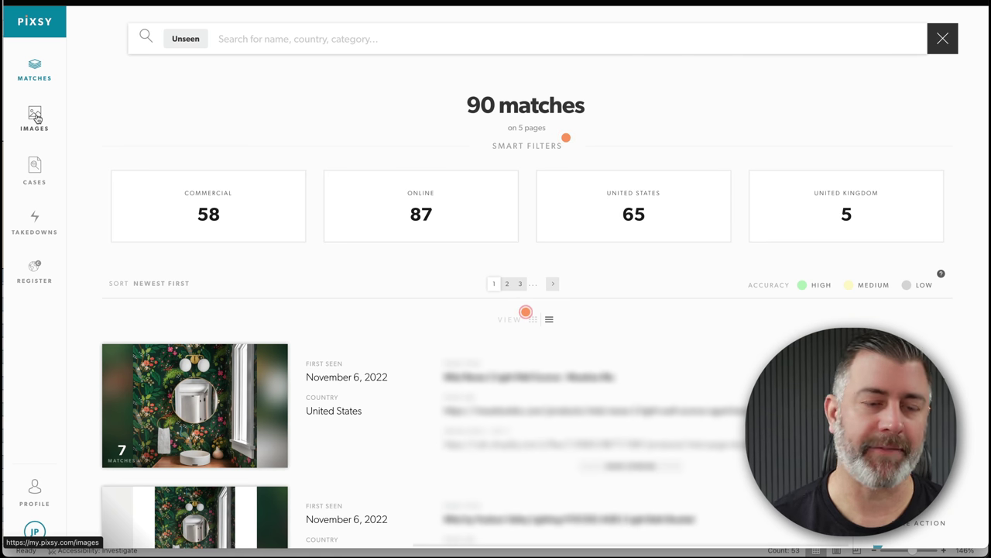
{"action": "left_click", "coordinate": [34, 116]}
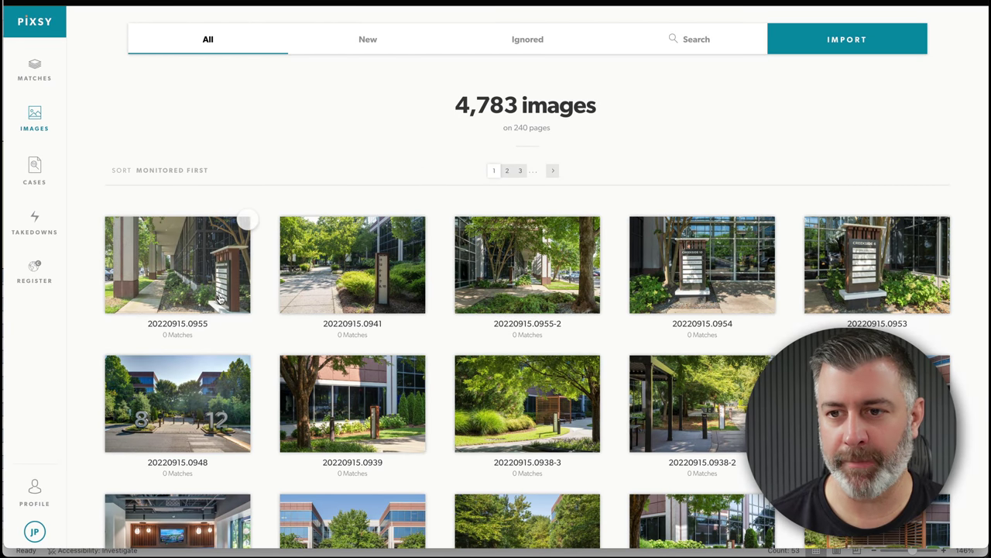
- Start a computer upload in Pixsy and browse to Copyright Registration > Pixsy > Q4 2022
{"action": "left_click", "coordinate": [863, 46]}
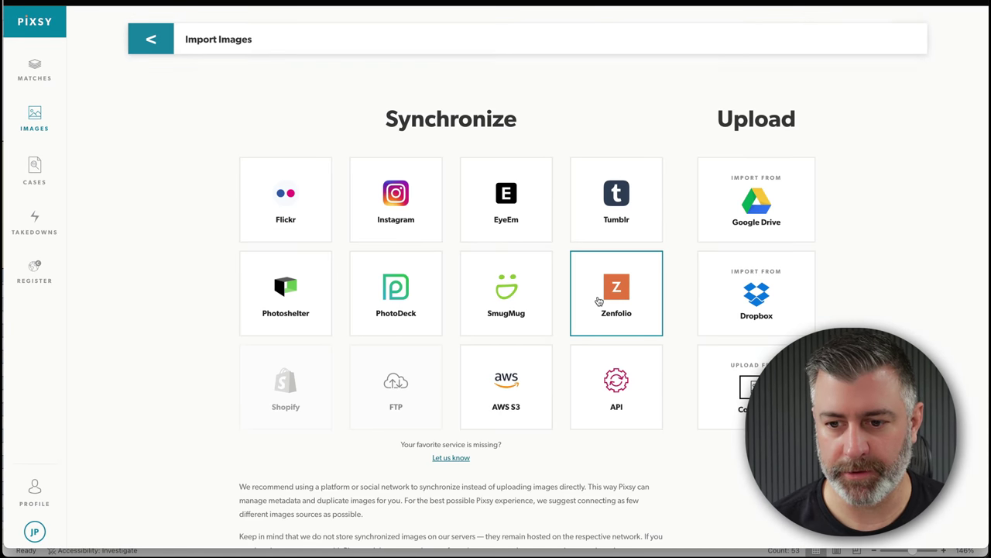
{"action": "left_click", "coordinate": [732, 385]}
{"action": "left_click", "coordinate": [577, 252]}
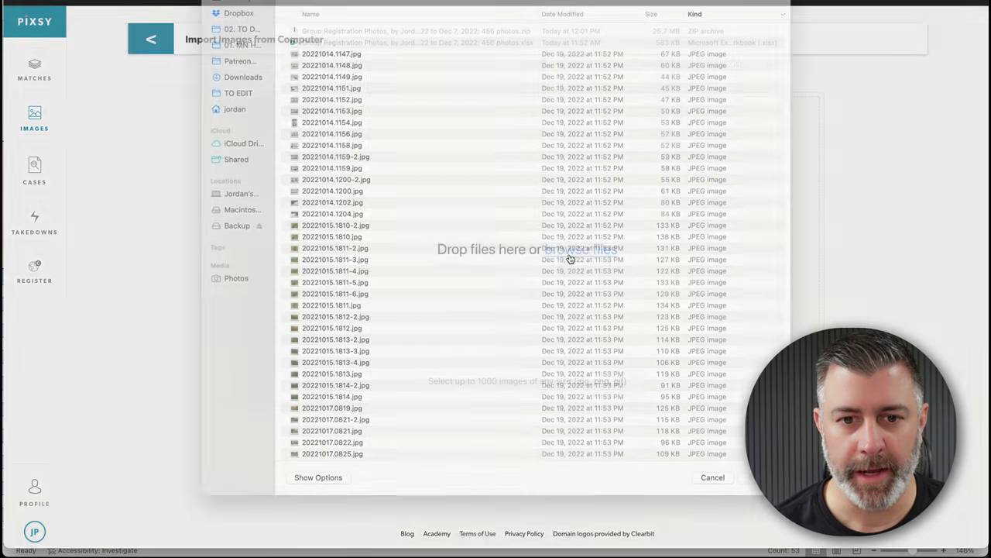
{"action": "left_click", "coordinate": [532, 8]}
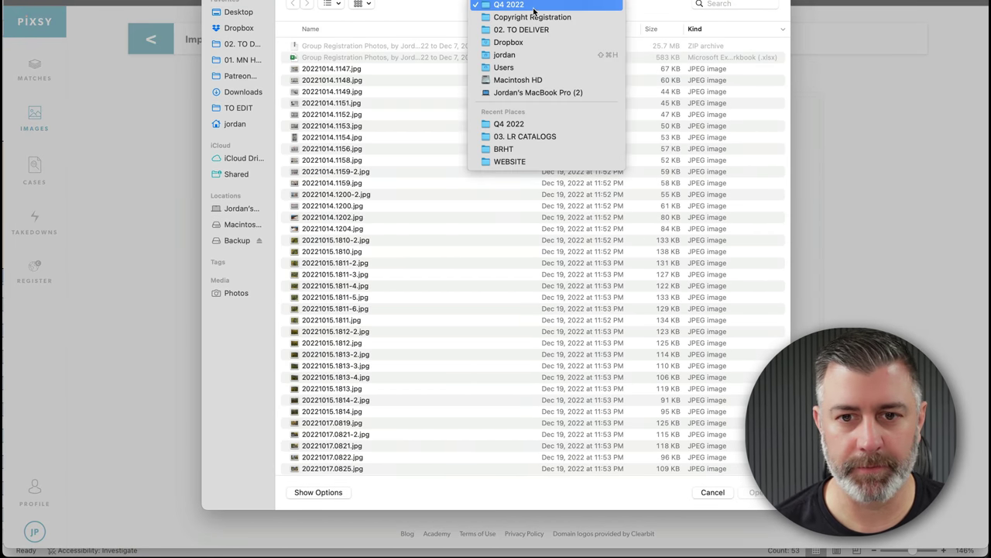
{"action": "left_click", "coordinate": [532, 18]}
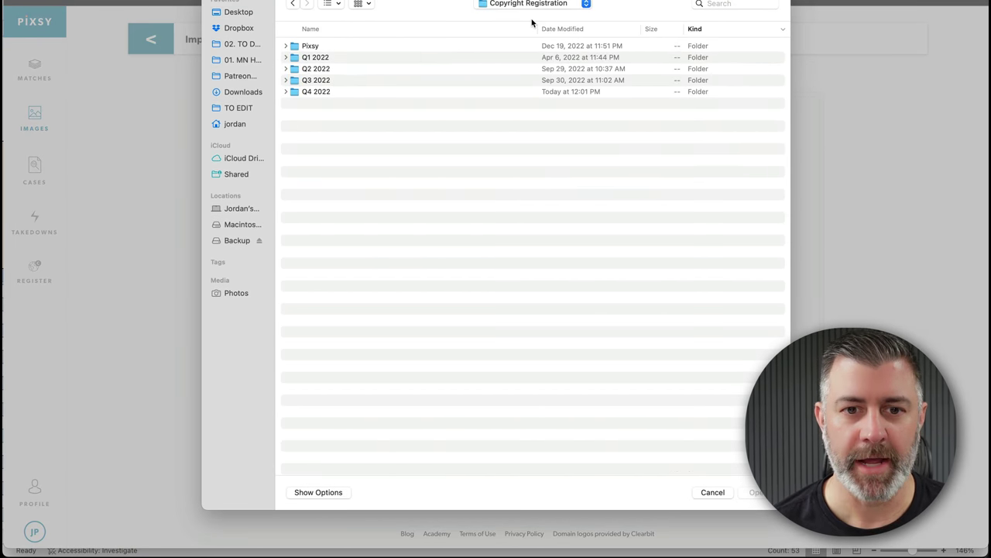
{"action": "double_click", "coordinate": [297, 46]}
{"action": "double_click", "coordinate": [291, 57]}
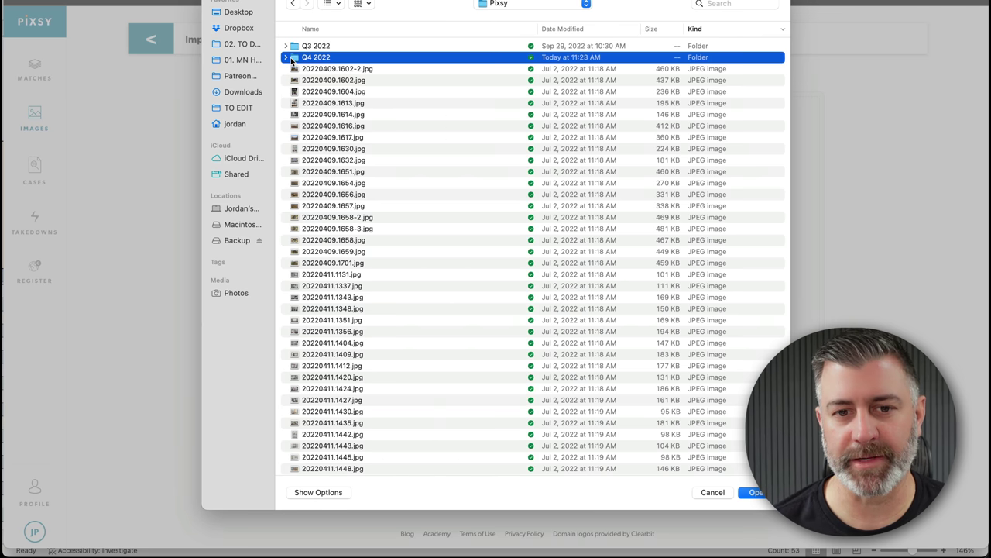
- Preview a few photos, then select and upload all 456 Q4 2022 photos
{"action": "left_click", "coordinate": [308, 48]}
{"action": "scroll", "coordinate": [308, 49], "scroll_direction": "down", "scroll_amount": 5}
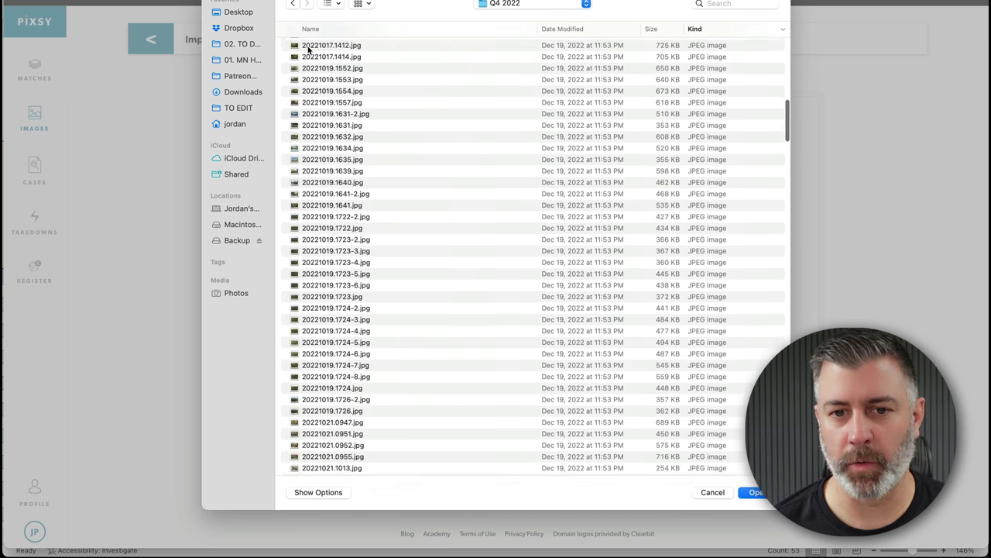
{"action": "key", "text": "space"}
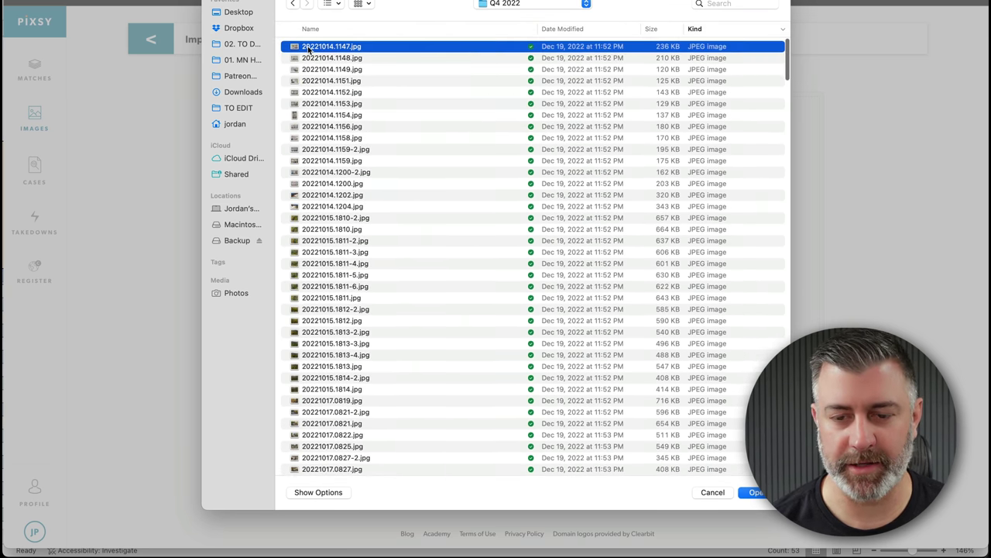
{"action": "key", "text": "Down"}
{"action": "key", "text": "Down"}
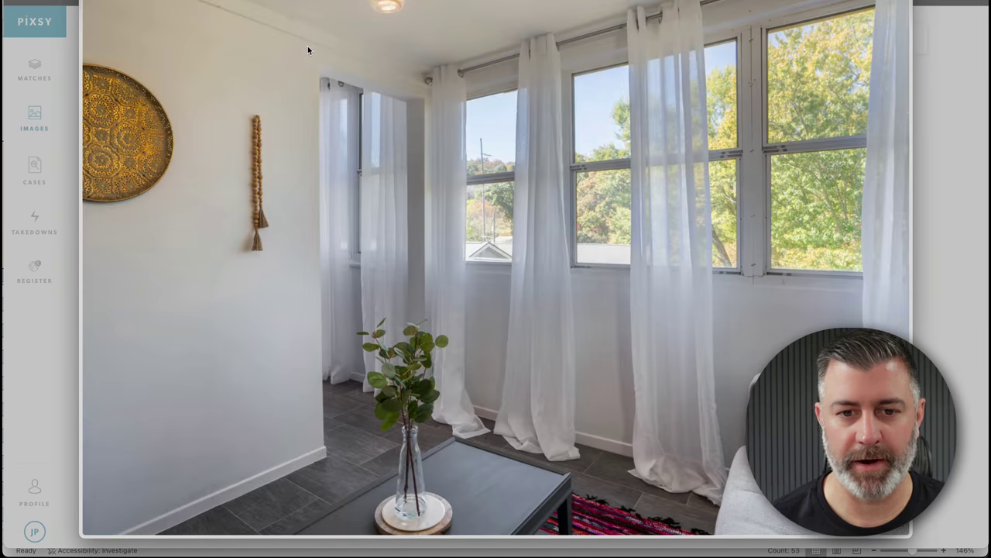
{"action": "key", "text": "space"}
{"action": "scroll", "coordinate": [348, 99], "scroll_direction": "down", "scroll_amount": 10}
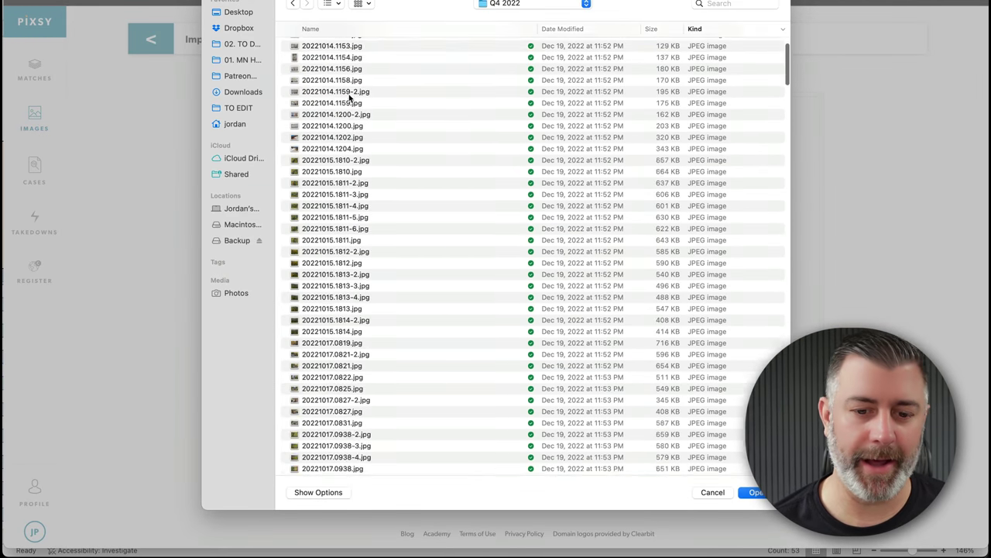
{"action": "scroll", "coordinate": [350, 98], "scroll_direction": "down", "scroll_amount": 5}
{"action": "key", "text": "super+a"}
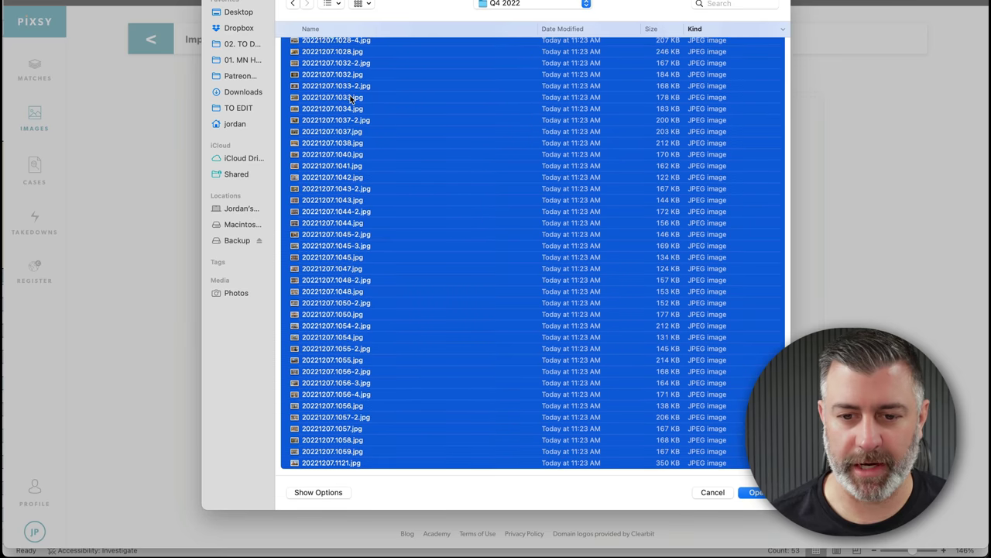
{"action": "key", "text": "Return"}
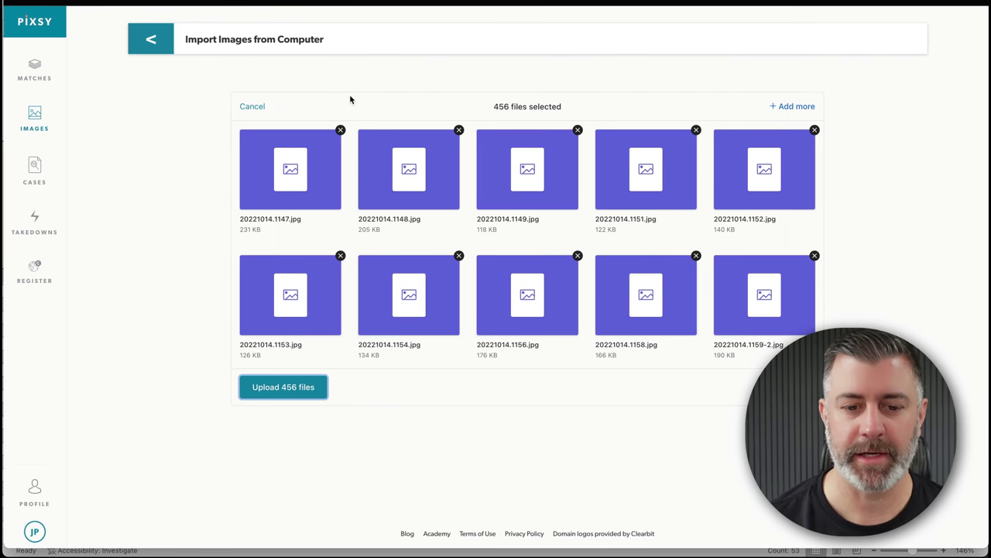
{"action": "left_click", "coordinate": [301, 387]}
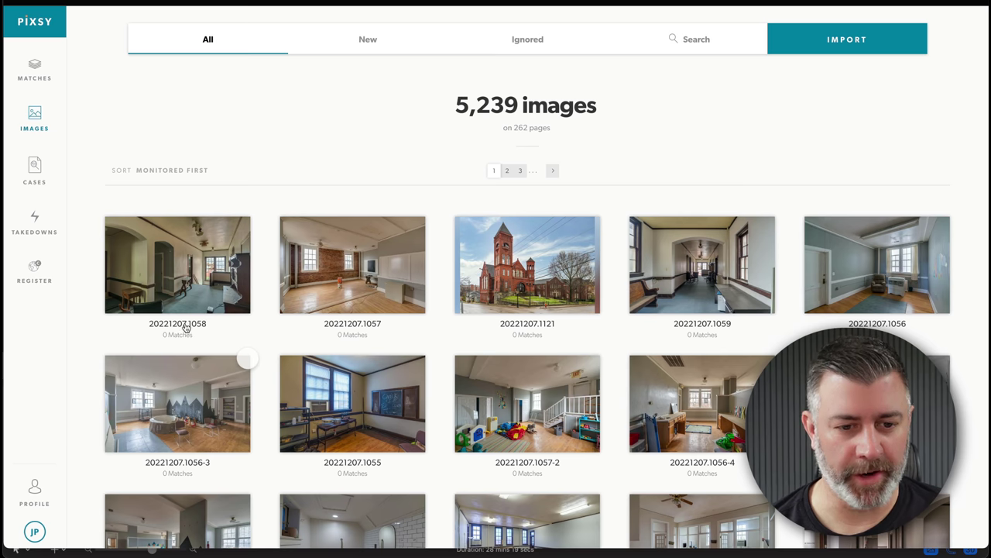
{"action": "scroll", "coordinate": [236, 268], "scroll_direction": "down", "scroll_amount": 15}
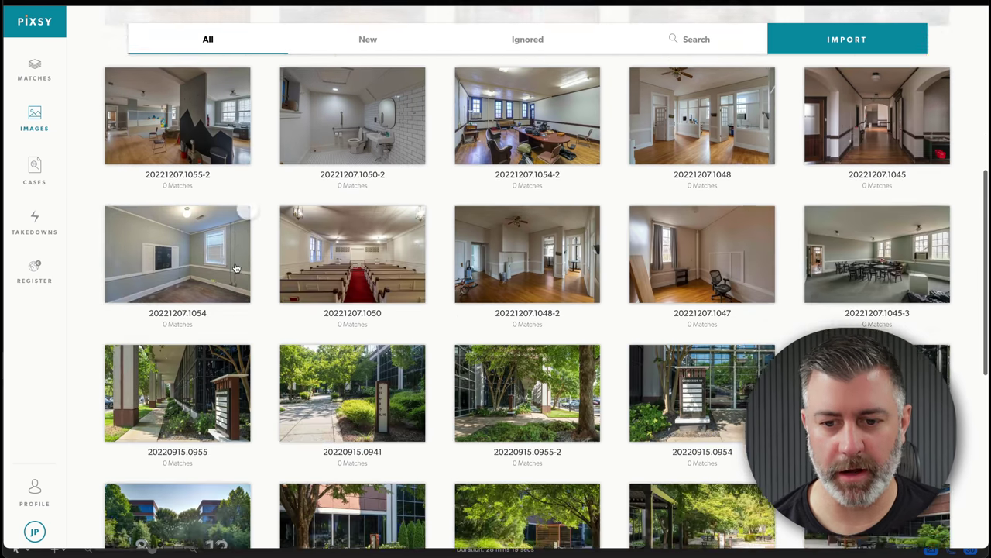
{"action": "scroll", "coordinate": [236, 268], "scroll_direction": "up", "scroll_amount": 15}
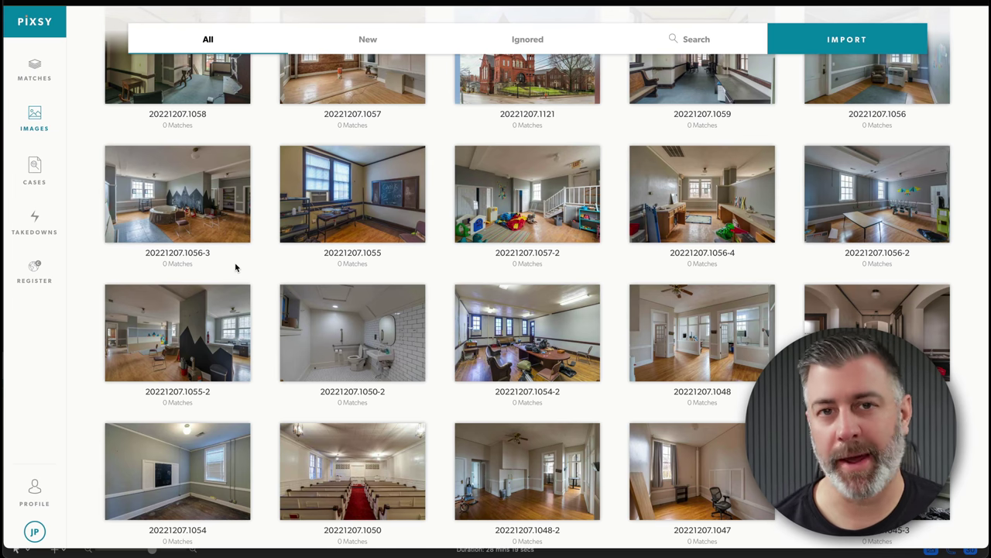
{"action": "scroll", "coordinate": [236, 268], "scroll_direction": "up", "scroll_amount": 3}
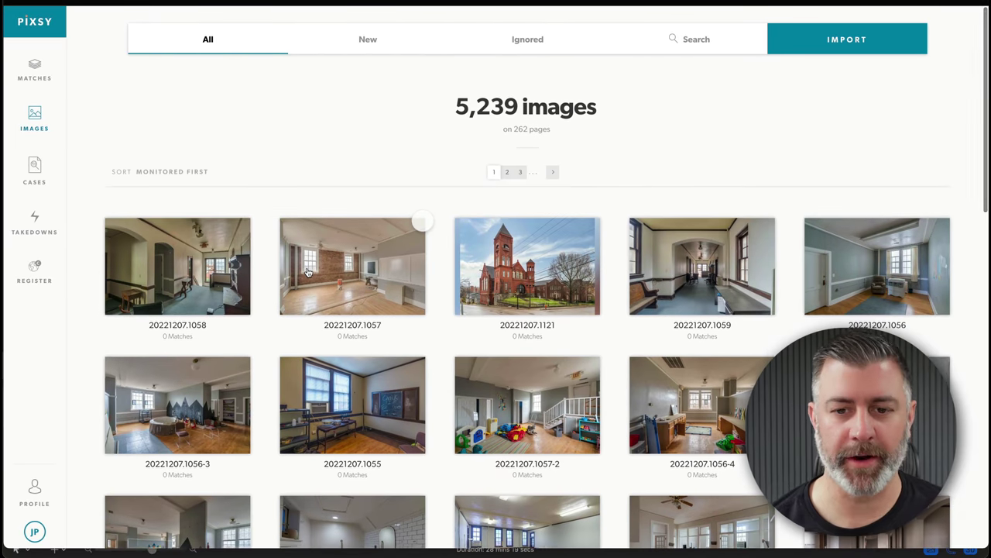